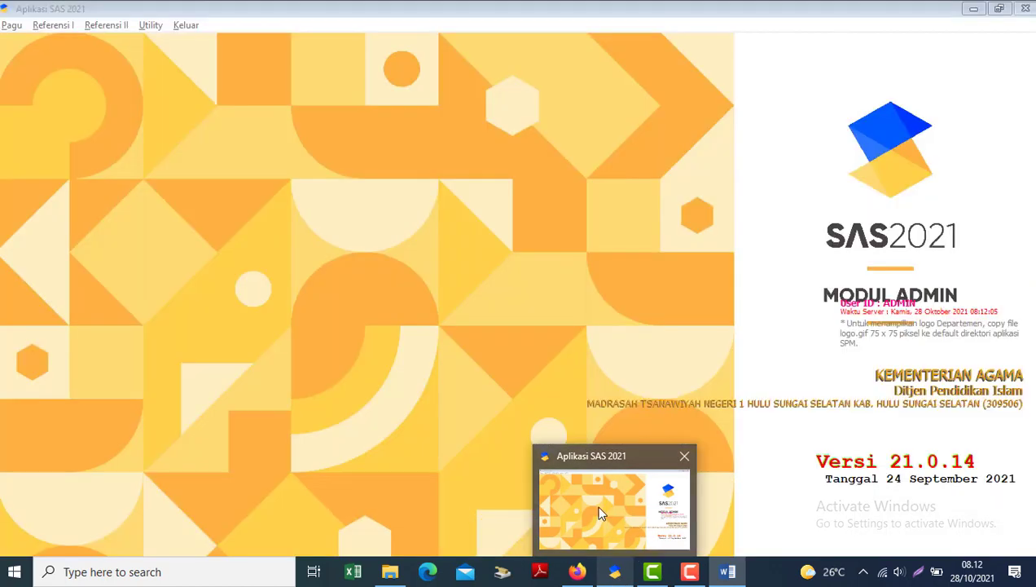
Switch to Aplikasi SAS 2021 and open the Tayang Pagu budget display.
click(635, 538)
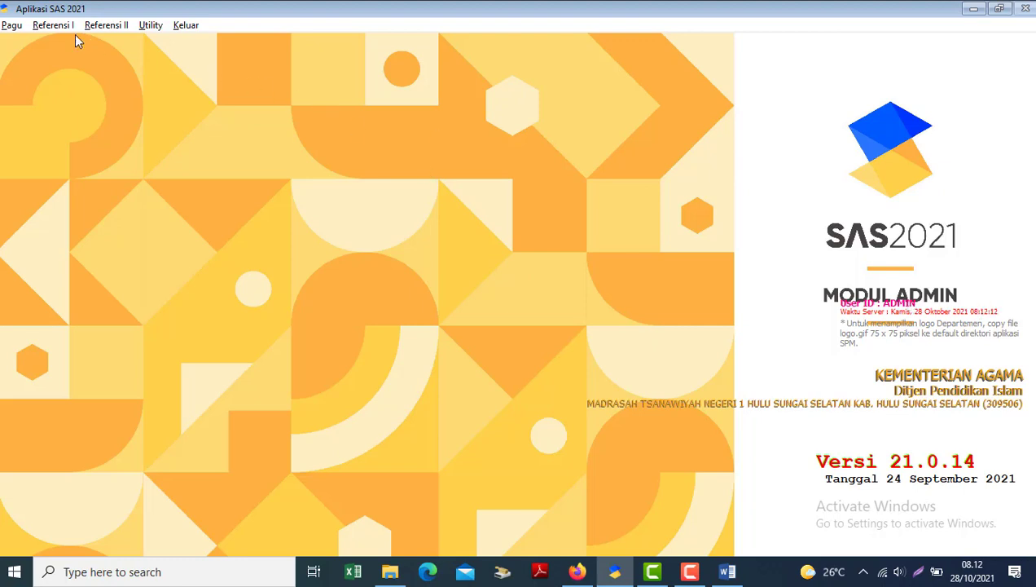
click(18, 27)
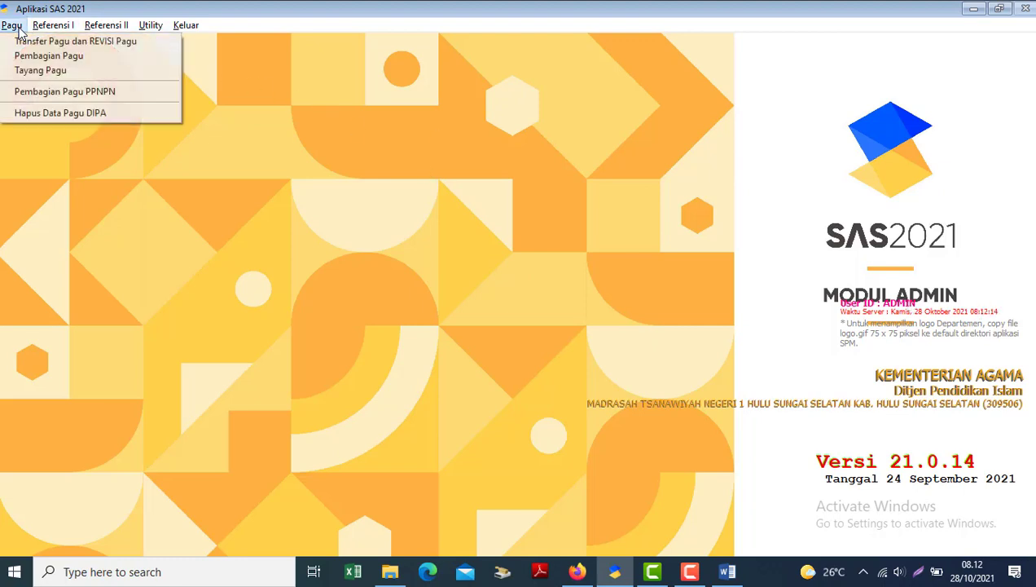
click(40, 72)
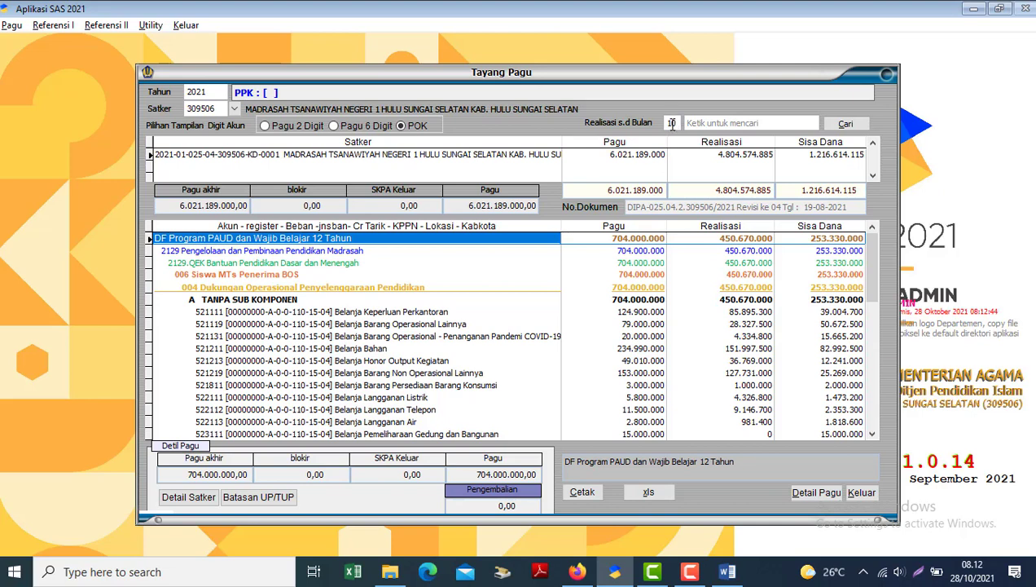
Set the Realisasi s.d Bulan month to 11 in the budget display.
click(672, 123)
text(11)
key(Tab)
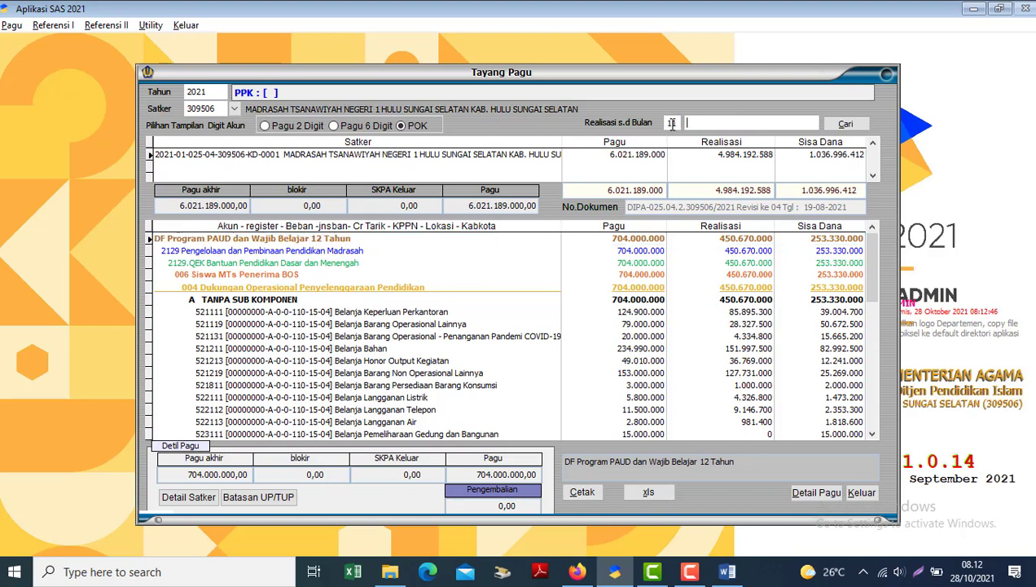
Switch to the PAGU MINUS 2021 Word document, highlight "SAAT INI" in the SPM realization note, and return to Aplikasi SAS 2021.
click(728, 571)
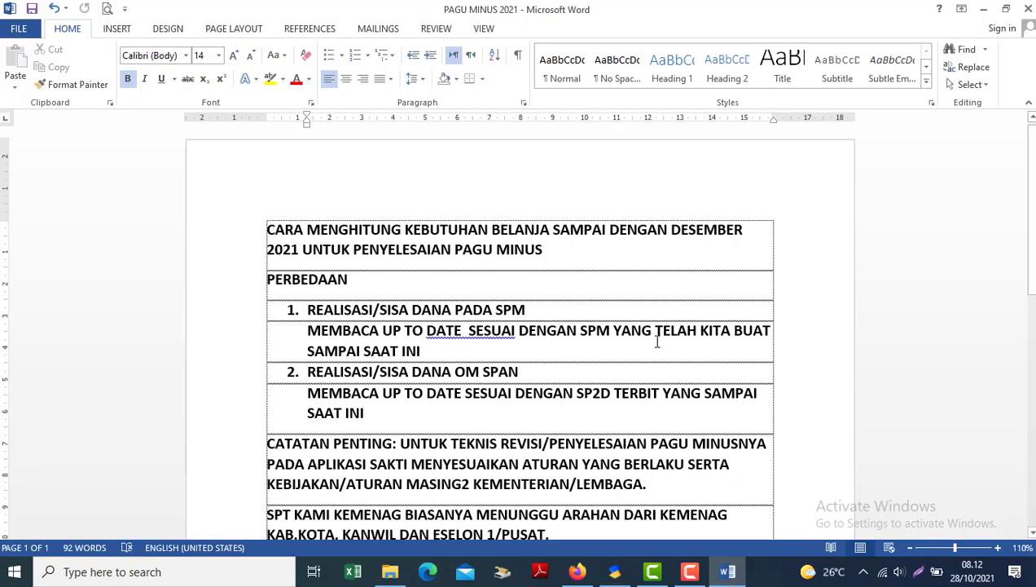
drag(432, 352, 387, 352)
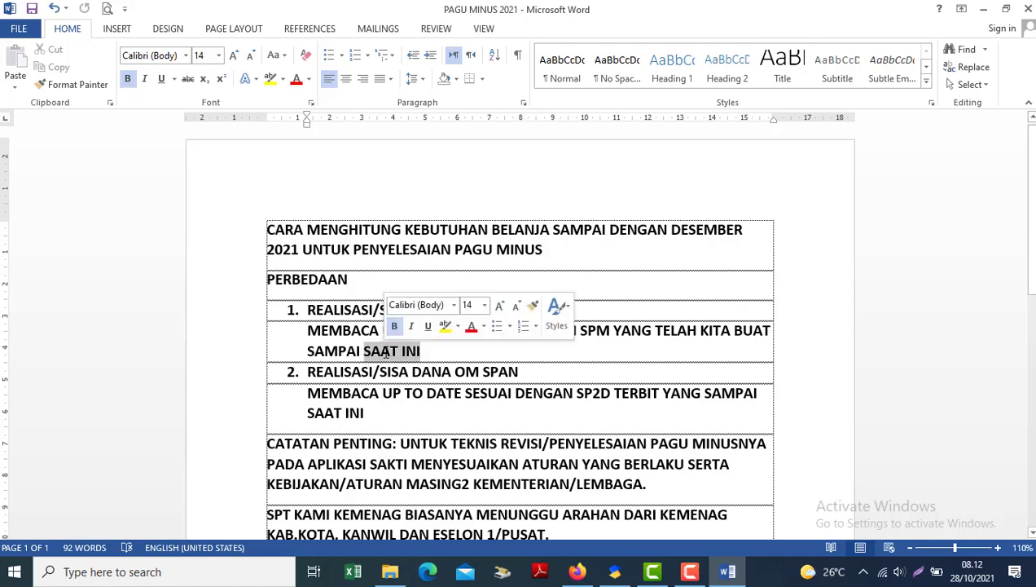
key(alt+Tab)
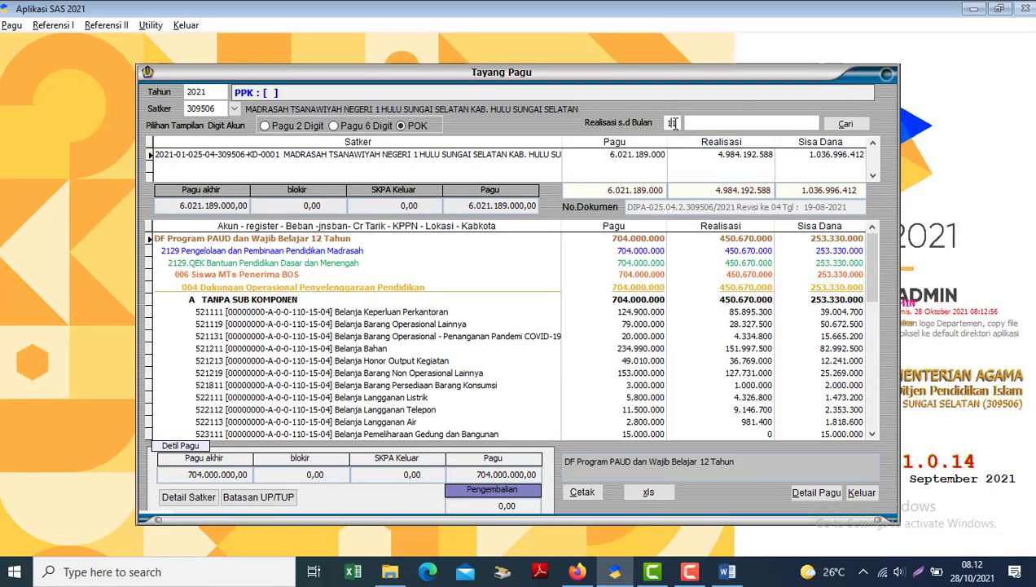
Set the Realisasi s.d Bulan month to 10 and select the realization value of 004 Dukungan Operasional Penyelenggaraan Pendidikan.
key(BackSpace)
text(0)
key(Tab)
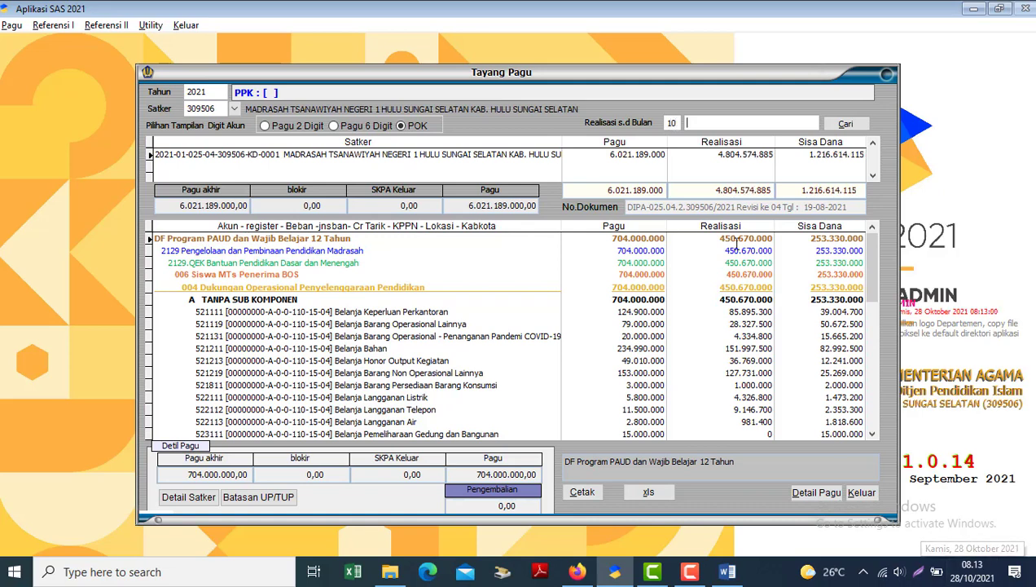
click(691, 286)
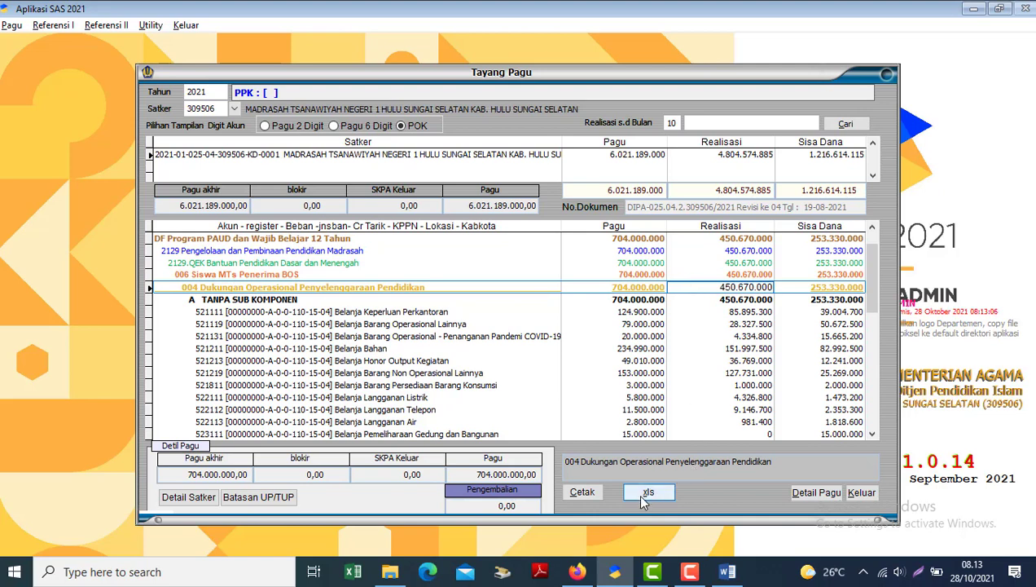
Export the budget data as the xls file pagu_309506 on Local Disk (D:), replacing the existing file.
click(646, 494)
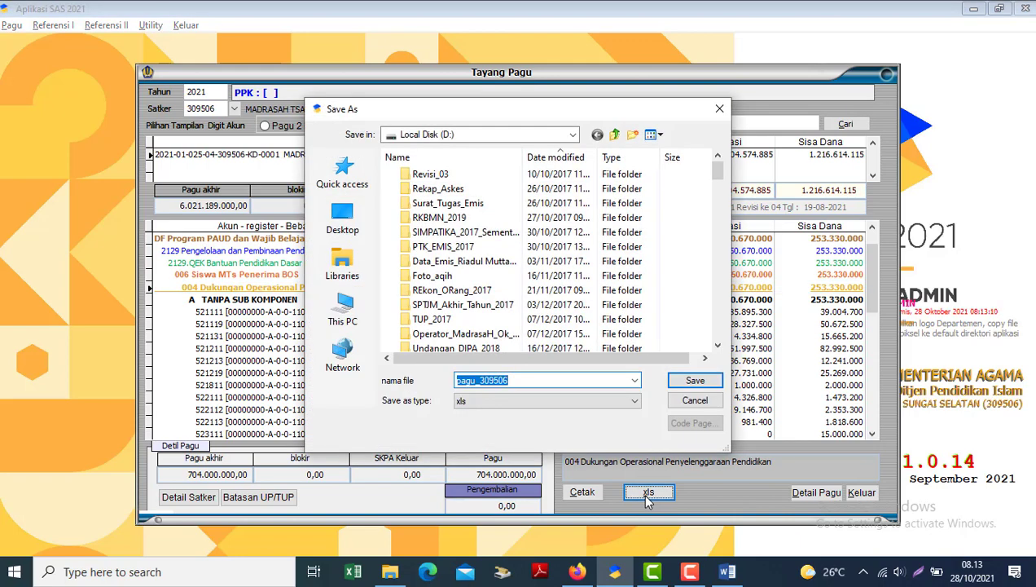
click(505, 400)
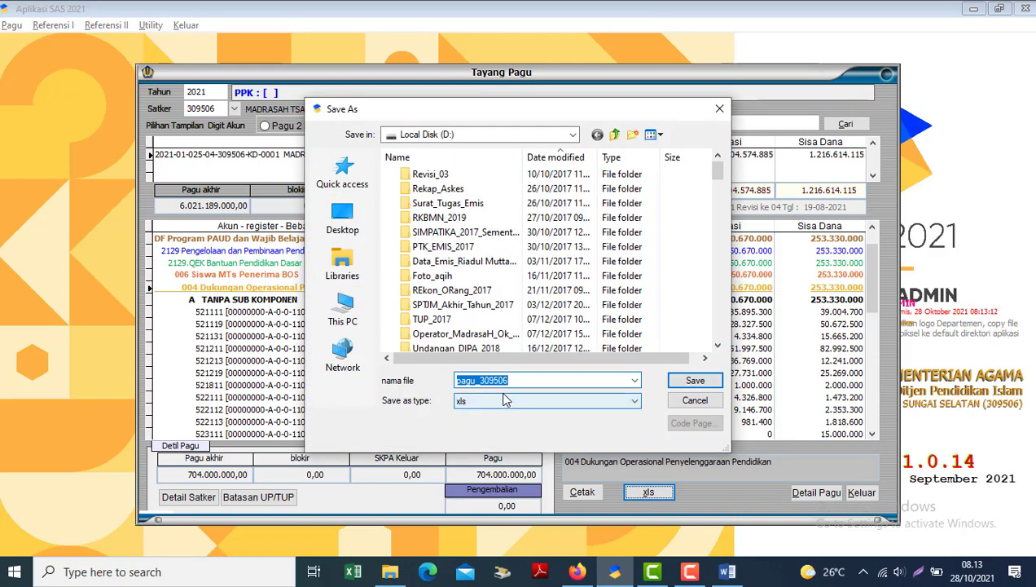
click(505, 401)
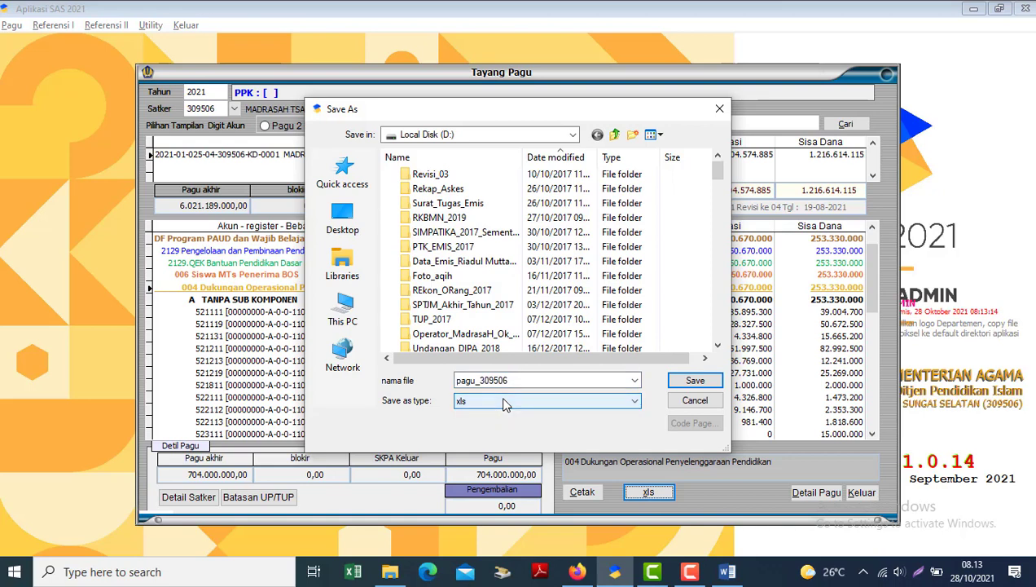
double_click(514, 379)
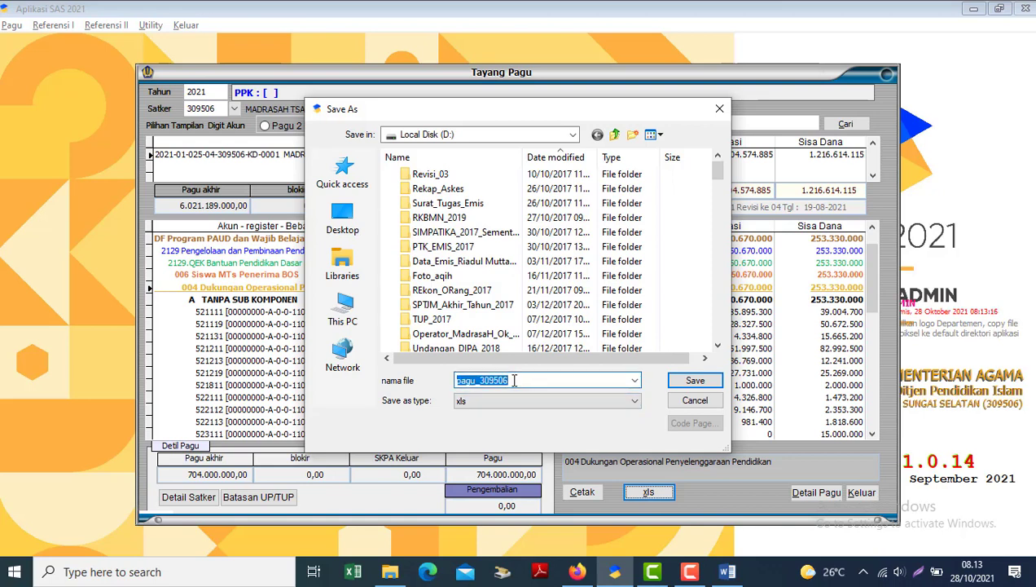
click(514, 380)
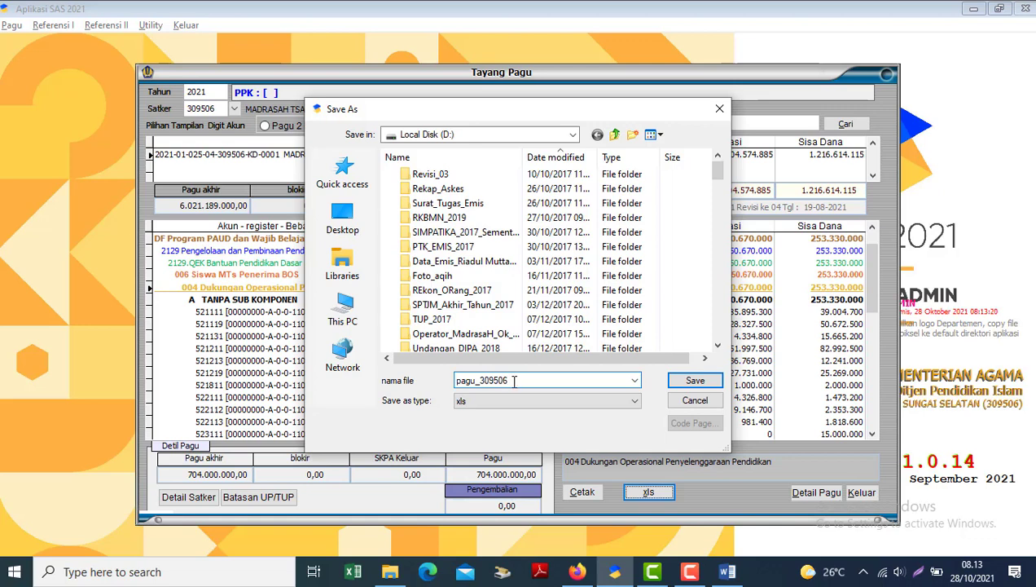
click(443, 135)
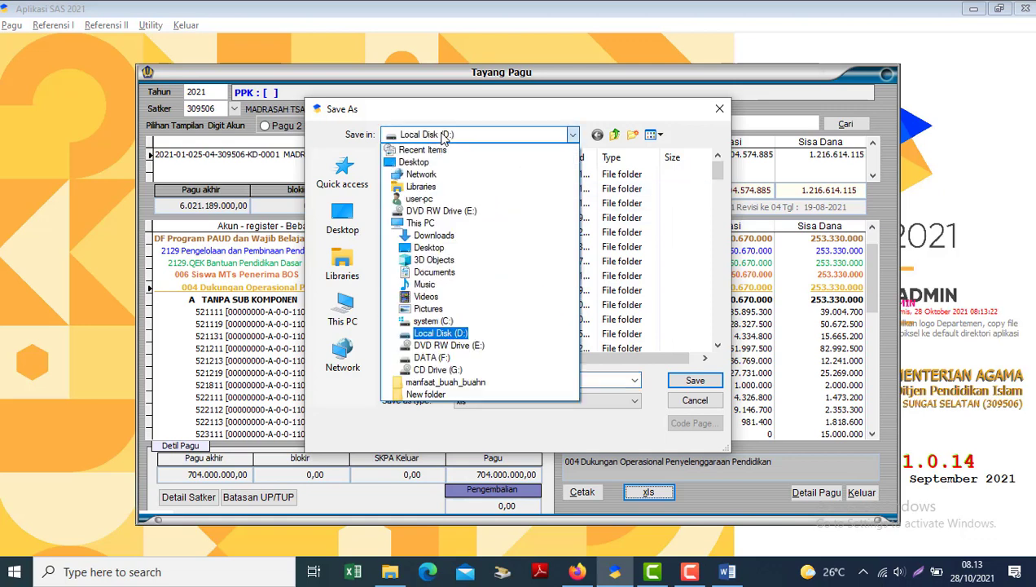
click(429, 333)
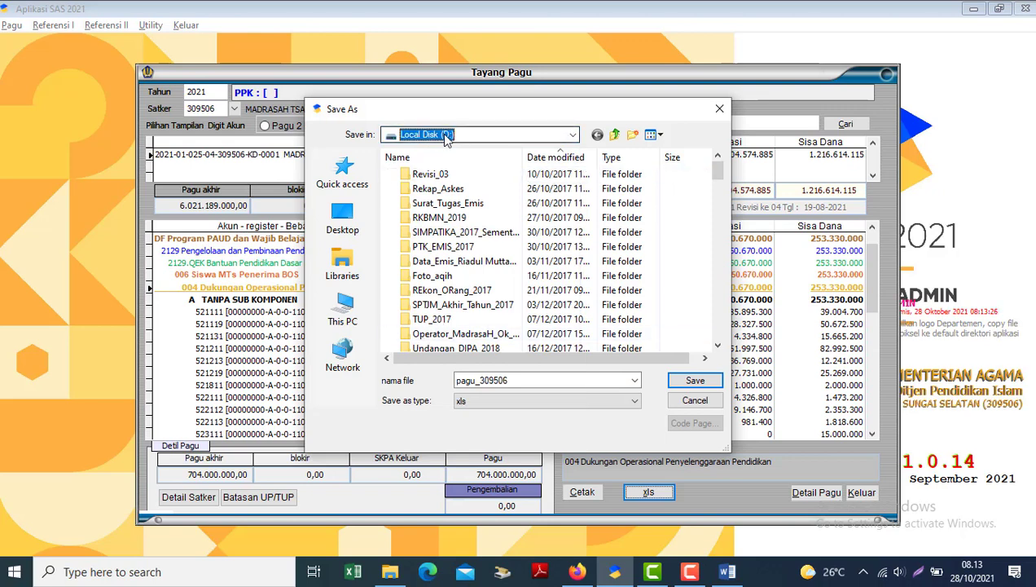
click(694, 380)
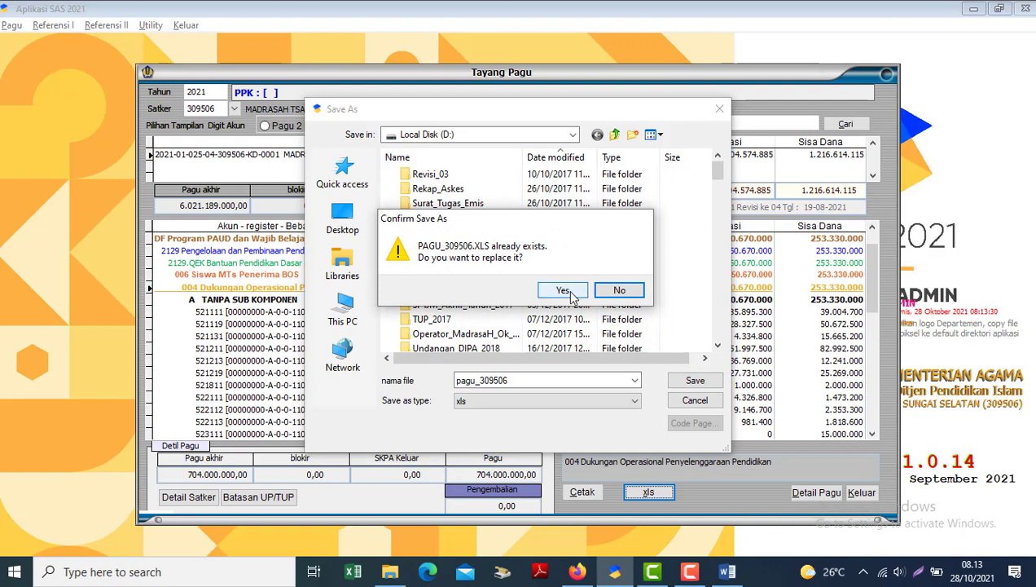
click(564, 291)
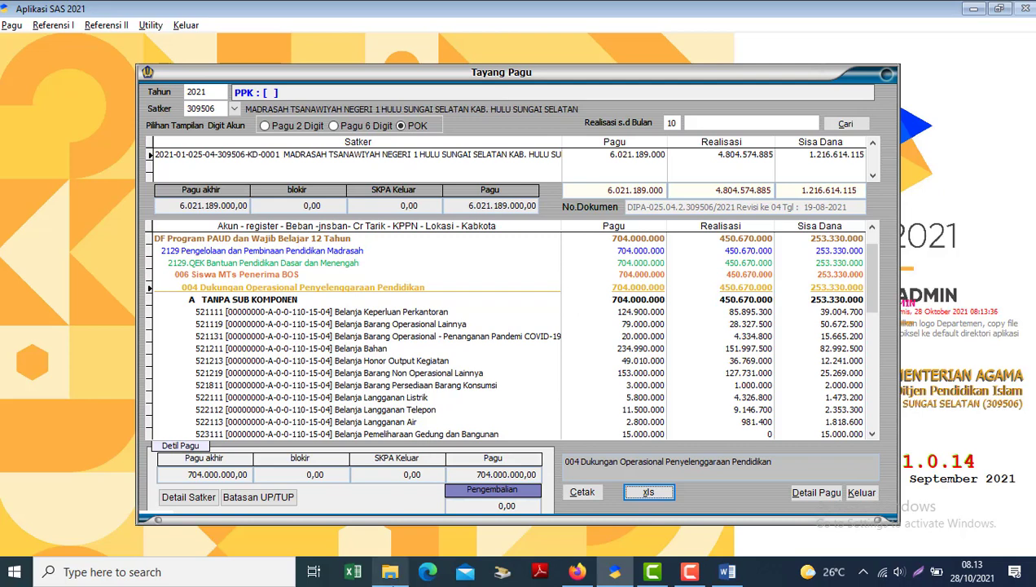
Switch to File Explorer and filter Local Disk (D:) to items modified today.
mouse_move(390, 571)
click(366, 535)
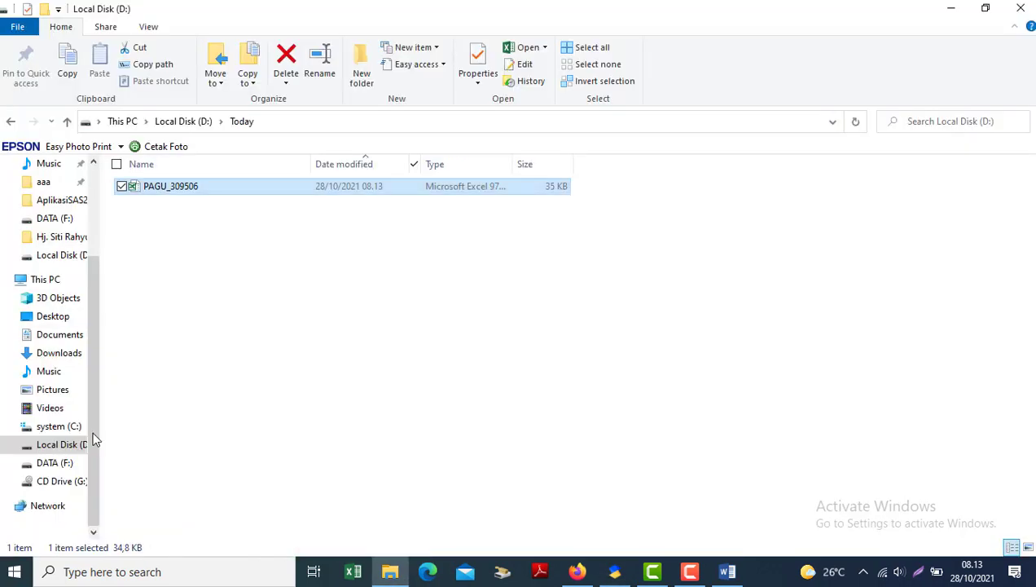
click(51, 450)
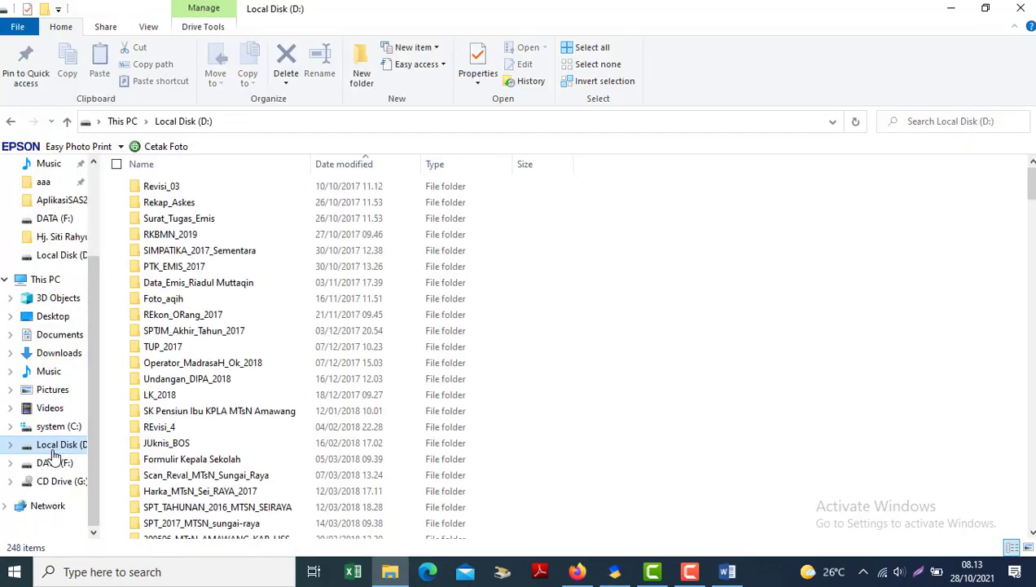
click(414, 165)
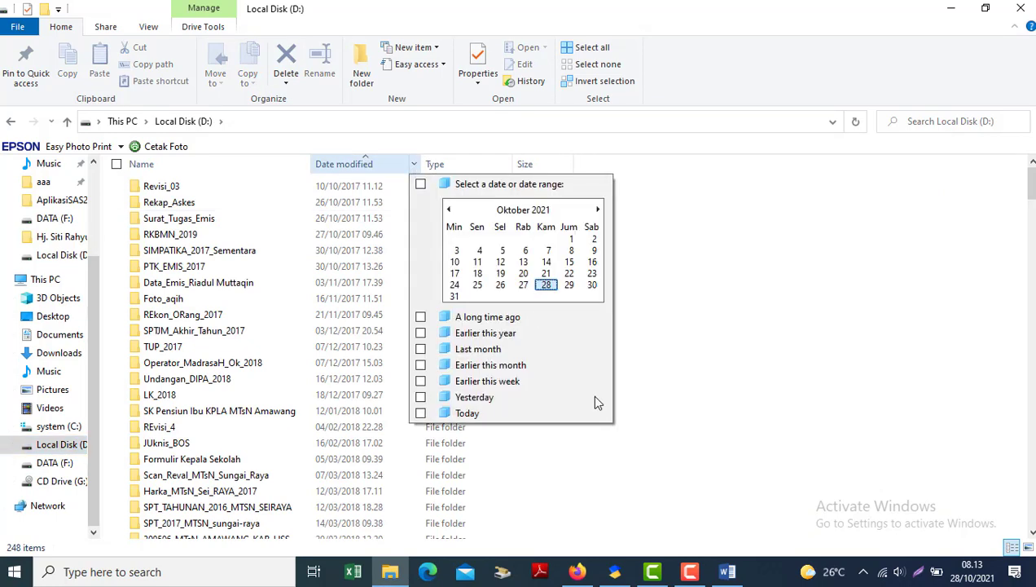
click(487, 413)
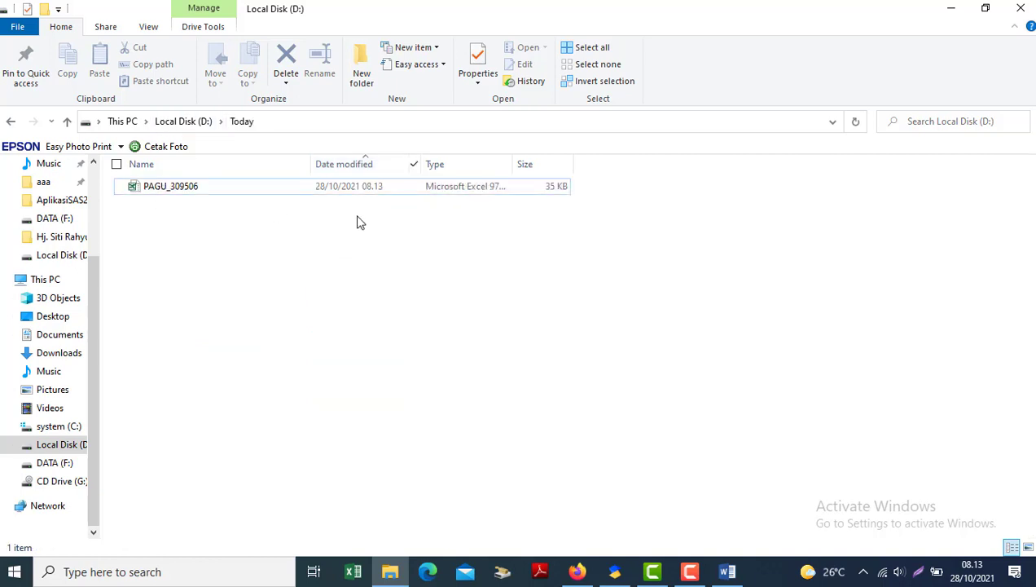
Open the exported PAGU_309506 workbook in Excel and dismiss the Office activation notice.
click(186, 196)
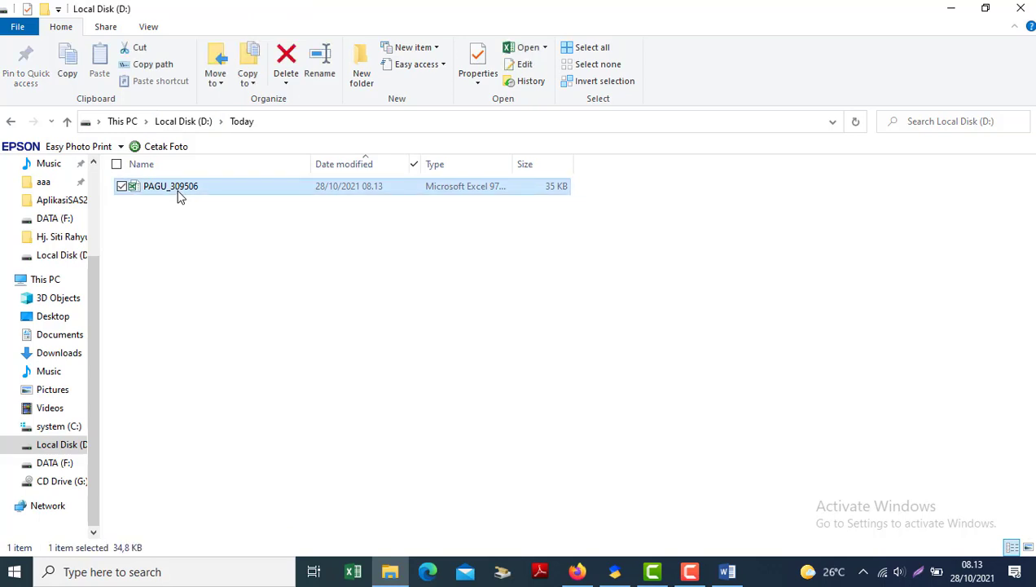
double_click(180, 197)
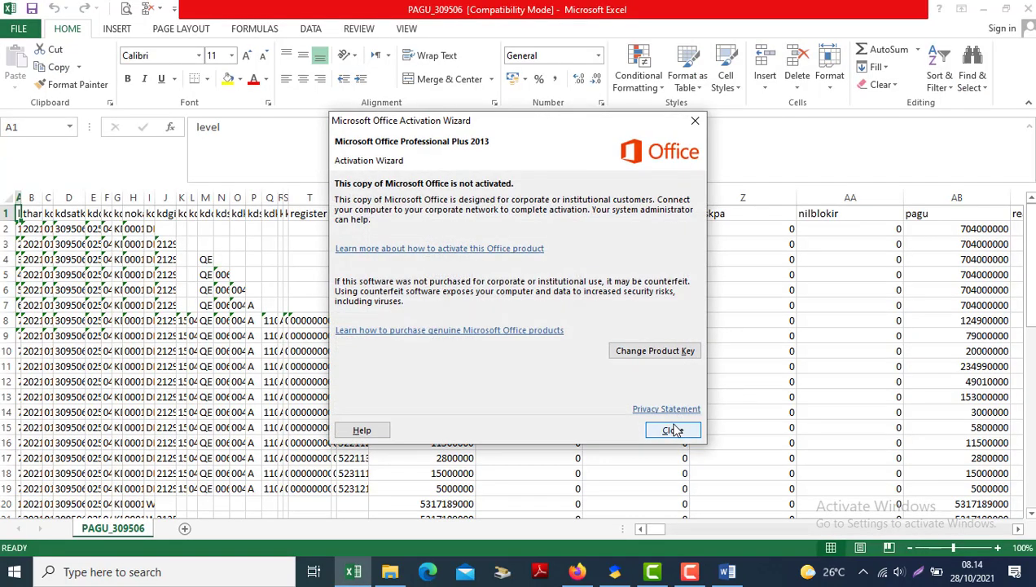
click(673, 430)
Examine the exported sheet's columns along row 8, from the code columns to the ket descriptions.
click(407, 320)
key(Right)
key(Right)
key(Right)
key(Right)
key(Right)
key(Right)
key(Right)
key(Right)
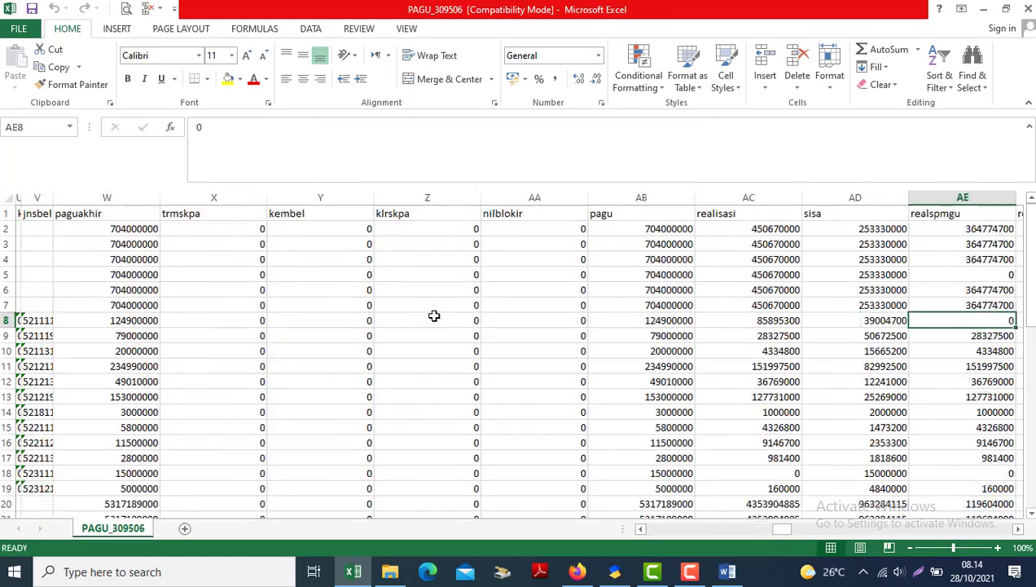
key(Right)
key(Right)
key(Right)
key(Right)
key(Right)
key(Right)
key(Right)
key(Right)
key(Right)
key(Right)
key(Right)
key(Right)
key(Right)
key(Left)
key(Left)
key(Left)
key(Left)
key(Left)
key(Left)
key(Left)
key(Left)
key(Left)
key(Left)
key(Left)
key(Left)
key(Left)
key(Left)
key(Left)
key(Left)
key(Left)
key(Left)
key(Left)
key(Left)
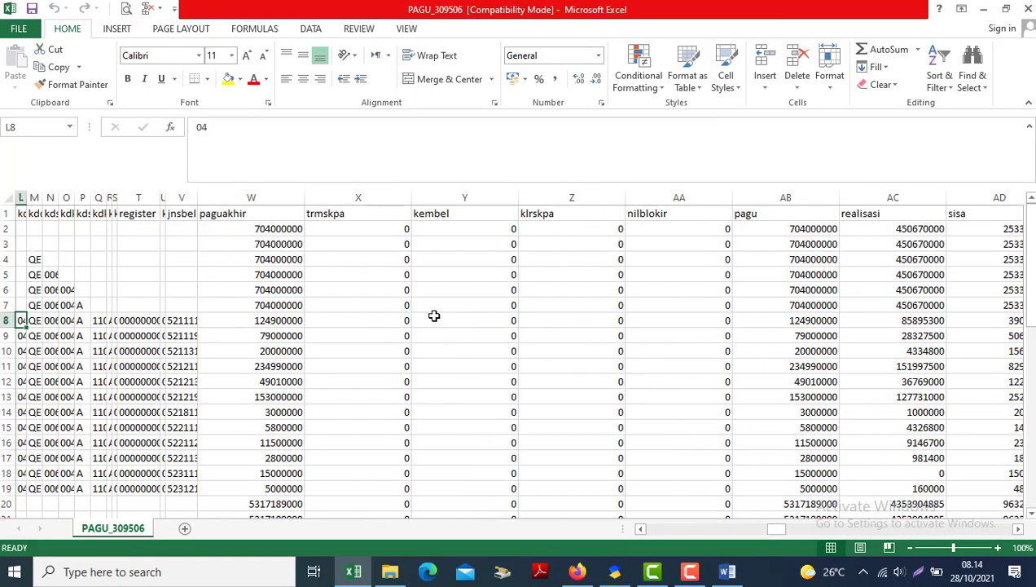
key(Left)
key(Left)
key(Left)
key(Left)
key(Left)
key(Left)
key(Left)
key(Left)
key(Left)
key(Left)
key(Left)
key(Right)
key(Right)
key(Right)
key(Right)
key(Right)
key(Right)
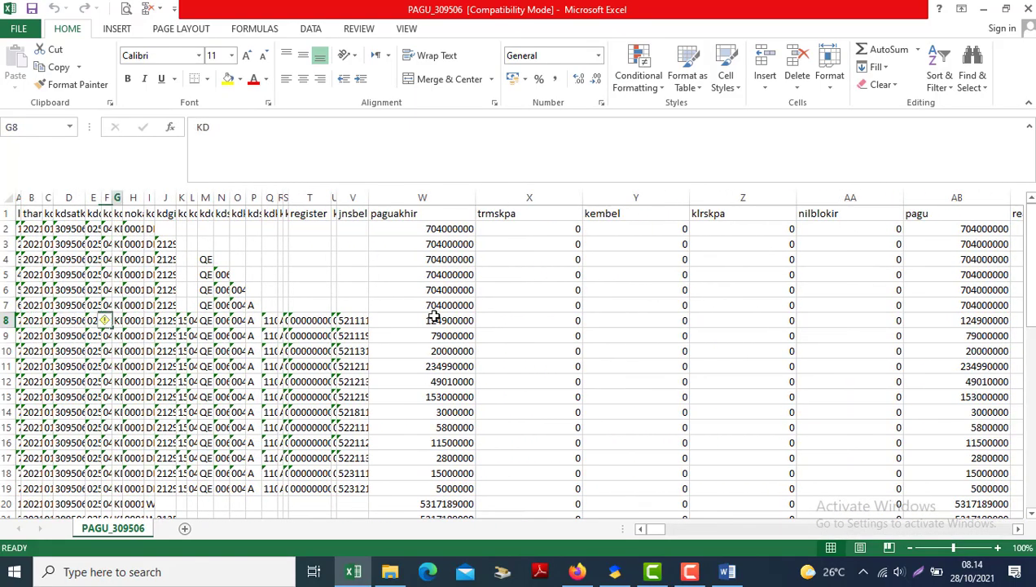
key(Right)
key(Right)
key(Right)
key(Right)
key(Right)
key(Right)
key(Right)
key(Right)
key(Right)
key(Right)
key(Right)
key(Right)
key(Right)
key(Right)
key(Right)
key(Right)
key(Right)
key(Right)
key(Right)
key(Right)
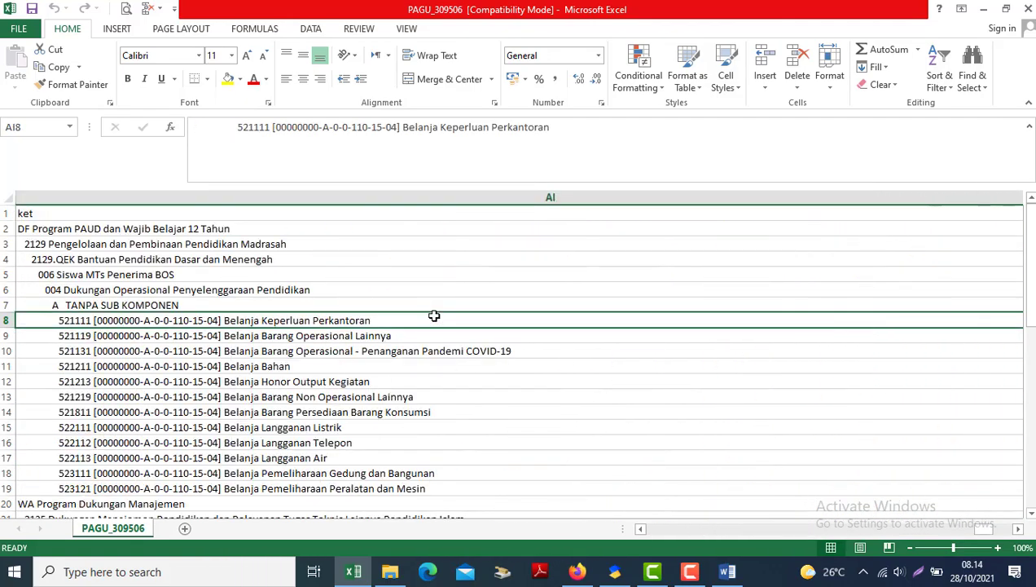
key(Left)
key(Left)
key(Left)
key(Left)
key(Left)
key(Left)
key(Left)
key(Left)
key(Left)
key(Left)
key(Left)
key(Left)
key(Left)
key(Left)
key(Left)
key(Left)
key(Left)
key(Left)
key(Left)
key(Left)
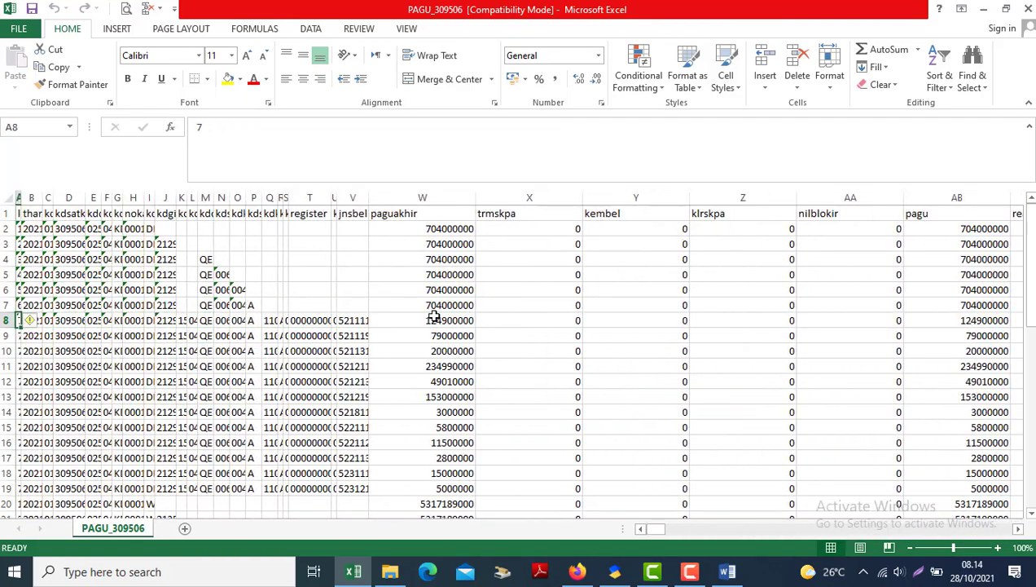
Close the PAGU_309506 workbook, reopen it from File Explorer, and dismiss the Office activation notice.
click(1026, 10)
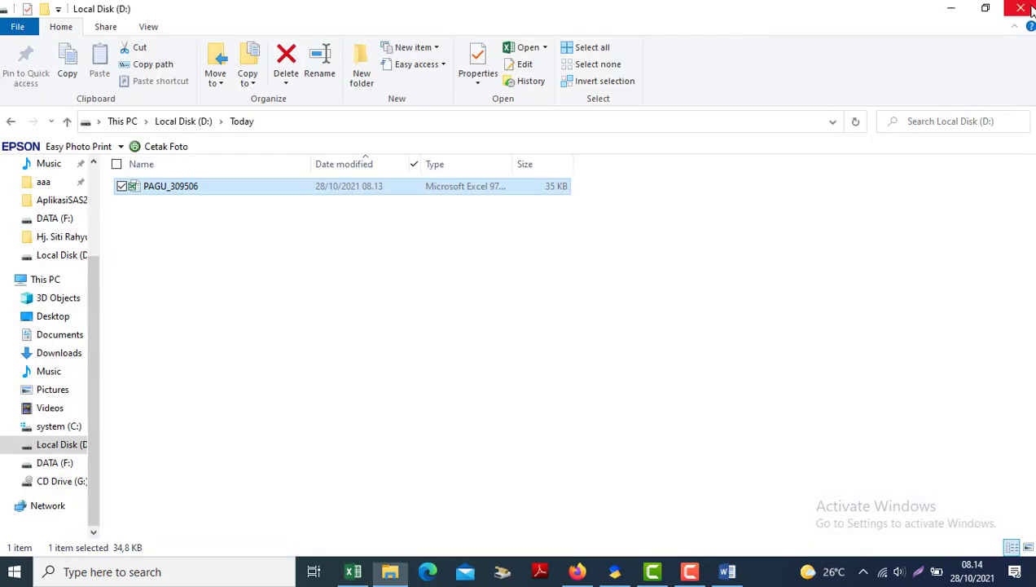
double_click(173, 193)
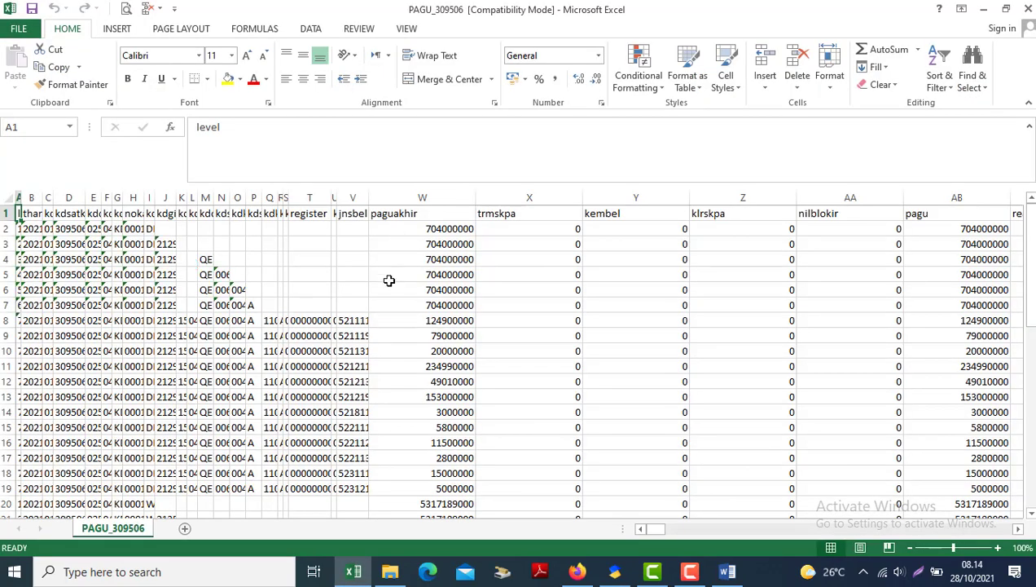
click(234, 349)
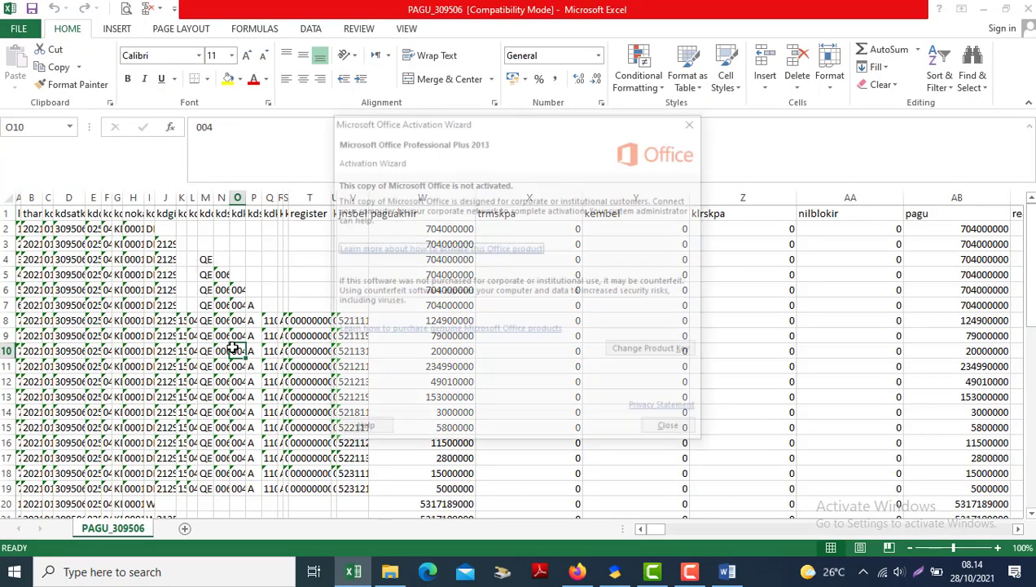
click(673, 430)
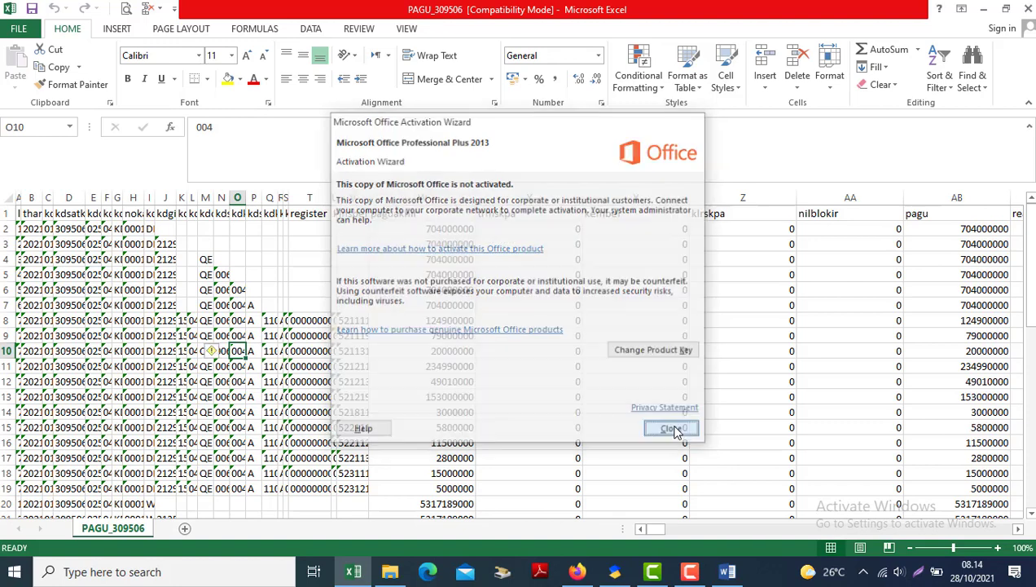
Examine the reopened sheet's columns along row 7, from the level code column to the kdindex and kdanaks columns.
click(400, 306)
key(Left)
key(Left)
key(Left)
key(Left)
key(Left)
key(Left)
key(Left)
key(Left)
key(Left)
key(Left)
key(Left)
key(Left)
key(Left)
key(Left)
key(Left)
key(Left)
key(Left)
key(Left)
key(Left)
key(Left)
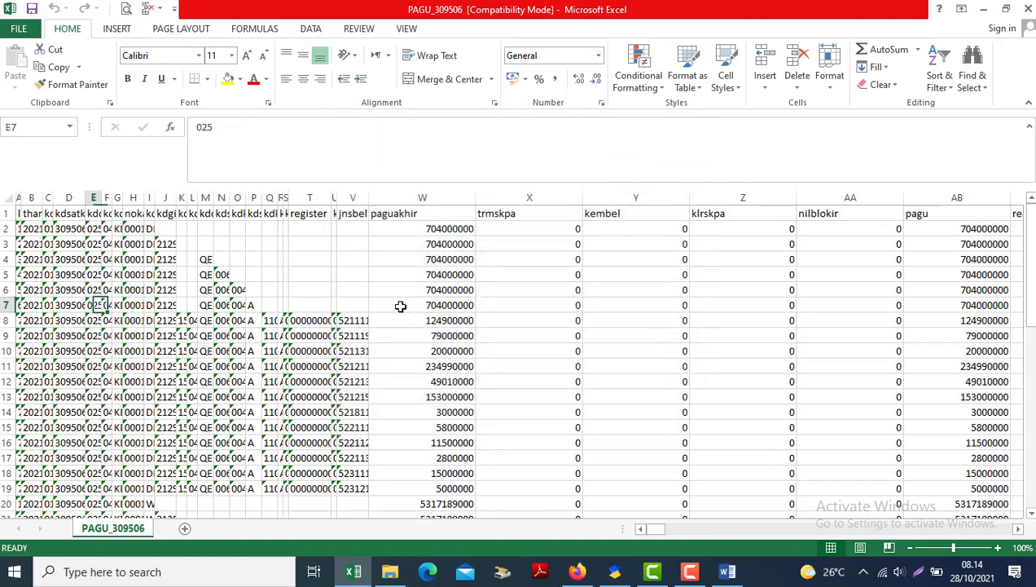
key(Right)
key(Right)
key(Right)
key(Right)
key(Right)
key(Right)
key(Right)
key(Right)
key(Right)
key(Right)
key(Right)
key(Right)
key(Right)
key(Right)
key(Right)
key(Right)
key(Right)
key(Right)
key(Right)
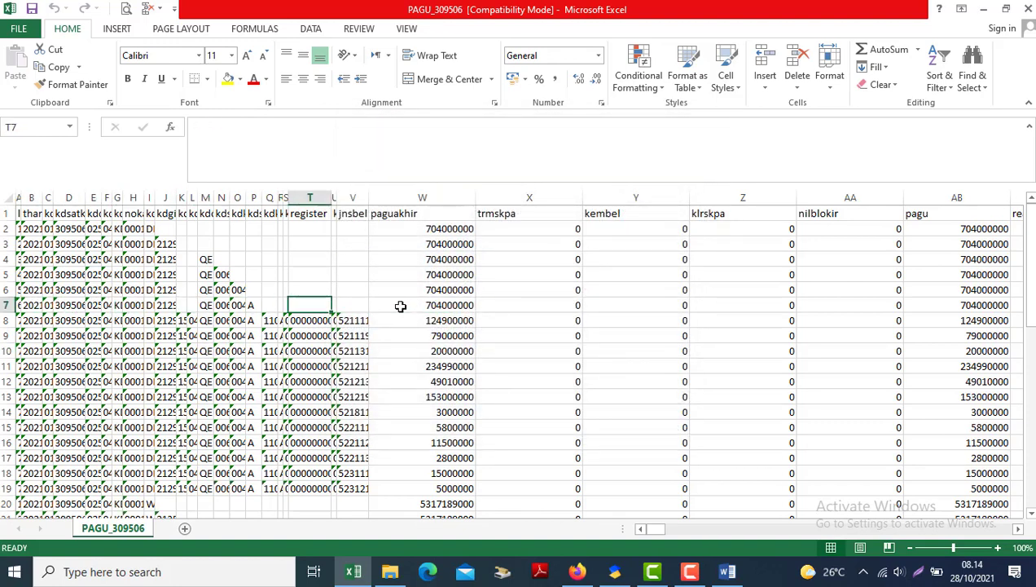
key(Left)
key(Left)
key(Left)
key(Left)
key(Left)
key(Left)
key(Left)
key(Left)
key(Left)
key(Left)
key(Left)
key(Left)
key(Left)
key(Left)
key(Left)
key(Left)
key(Left)
key(Left)
key(Left)
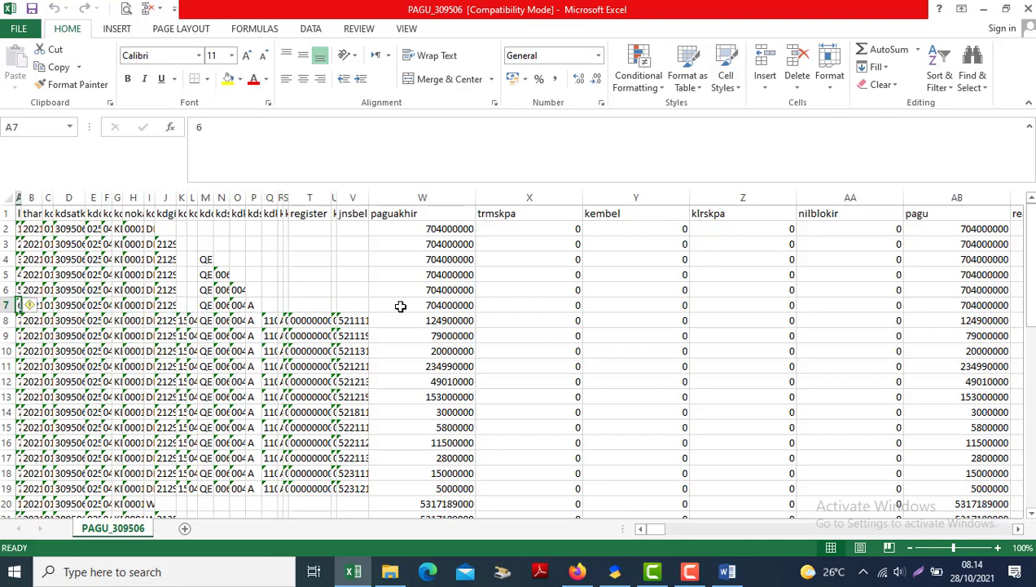
key(Right)
key(Right)
key(Right)
key(Right)
key(Right)
key(Right)
key(Right)
key(Right)
key(Right)
key(Right)
key(Right)
key(Right)
key(Right)
key(Right)
key(Right)
key(Right)
key(Right)
key(Right)
key(Right)
key(Right)
key(Right)
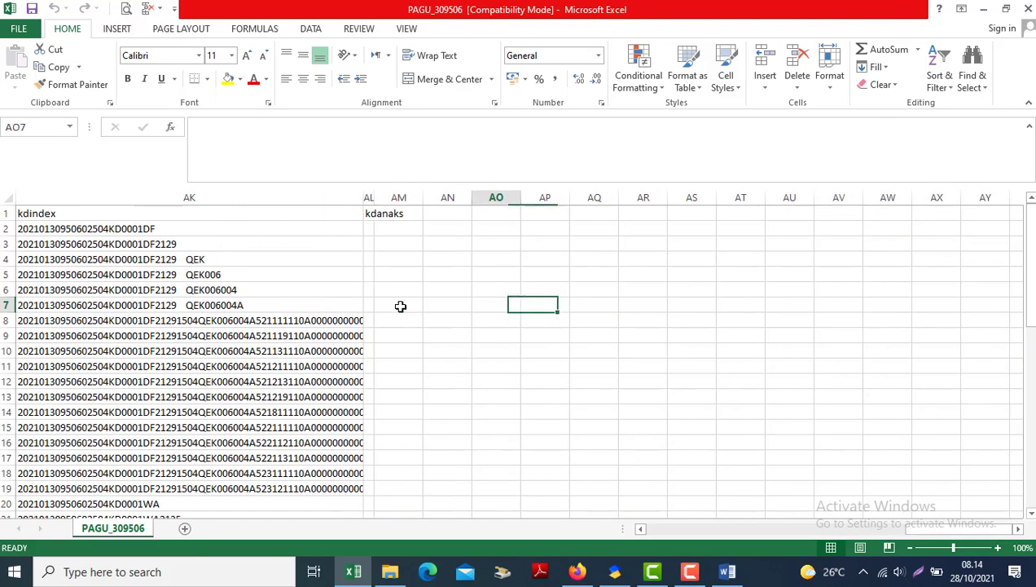
key(Left)
key(Left)
key(Left)
key(Left)
key(Left)
key(Left)
key(Left)
key(Left)
key(Left)
key(Left)
key(Left)
key(Left)
key(Left)
key(Left)
key(Left)
key(Left)
key(Left)
key(Left)
key(Left)
key(Left)
key(Left)
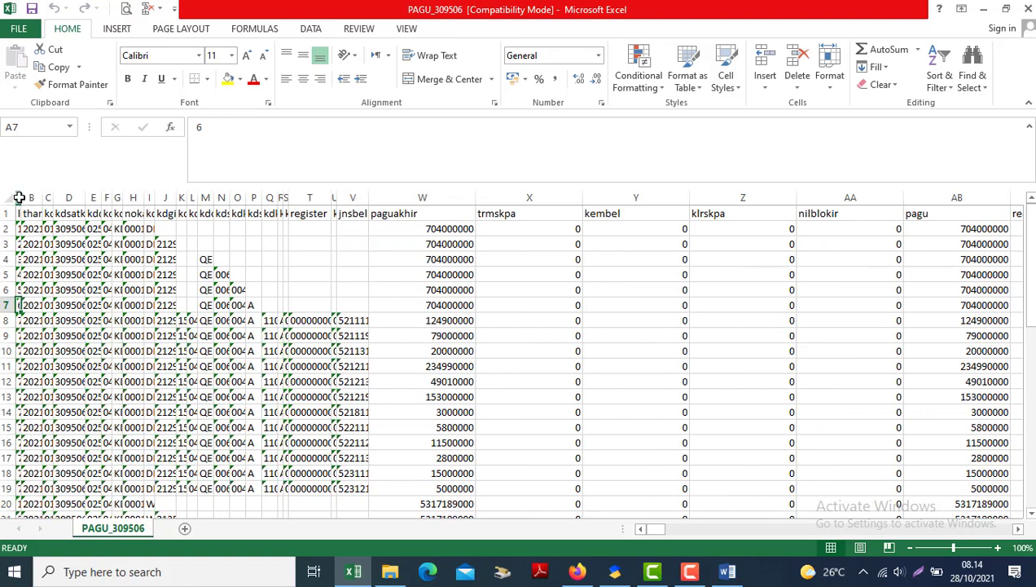
Delete the code columns A to V, from level through jnsbel, ahead of the paguakhir column.
click(19, 197)
drag(27, 195, 351, 192)
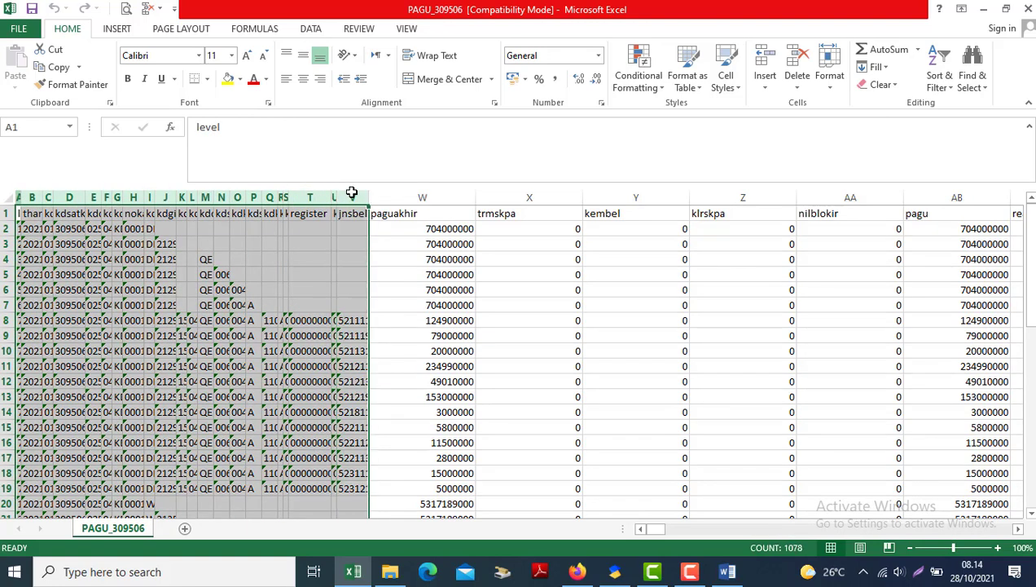
click(793, 64)
click(419, 270)
Delete the trmskpa, kembel, klrskpa, nilblokir and pagu columns between paguakhir and realisasi.
drag(167, 198, 573, 203)
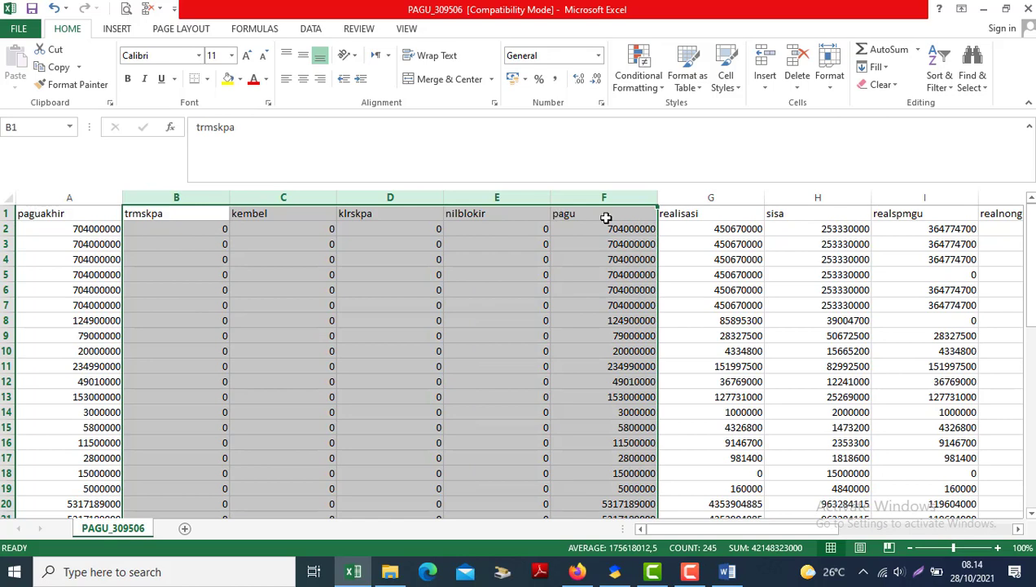
click(802, 63)
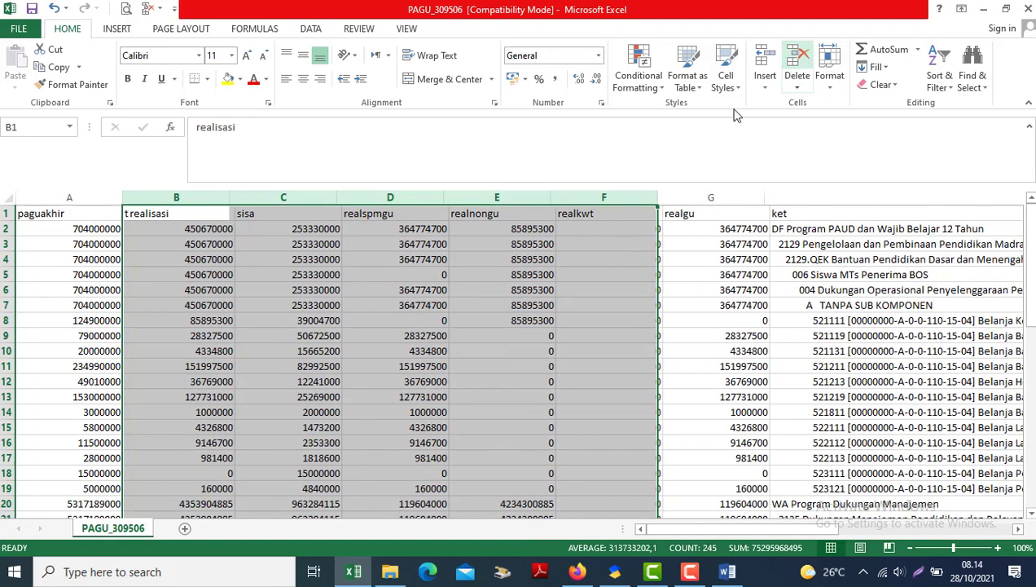
click(178, 199)
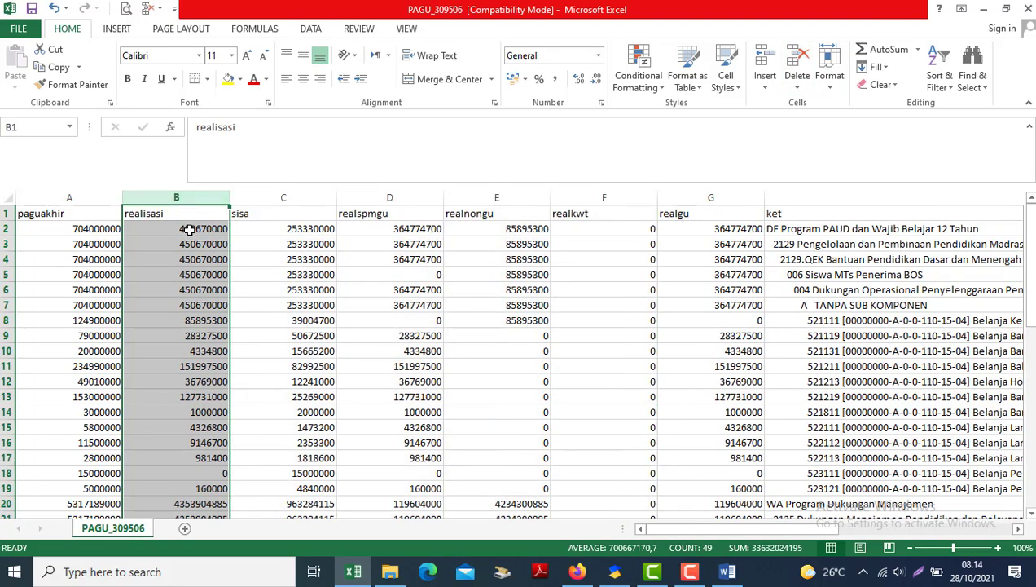
click(420, 257)
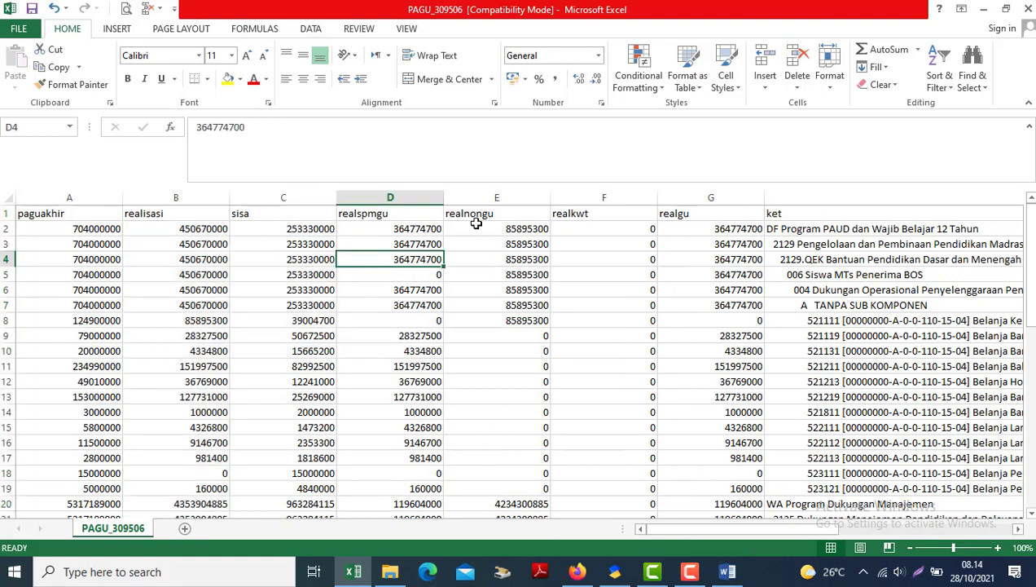
Delete the realspmgu, realnongu, realkwt and realgu columns between sisa and ket.
drag(370, 197, 731, 204)
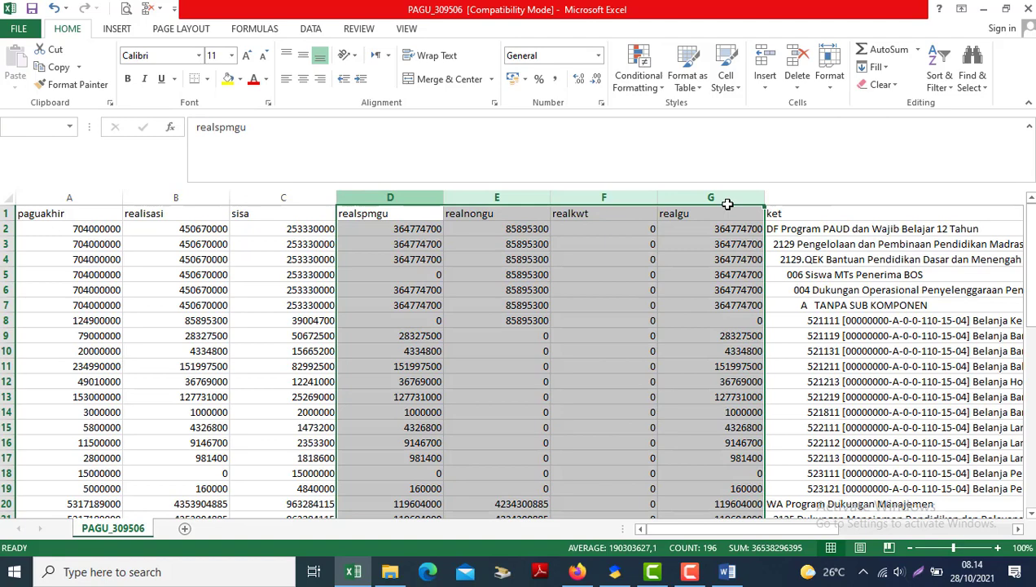
click(795, 58)
click(440, 259)
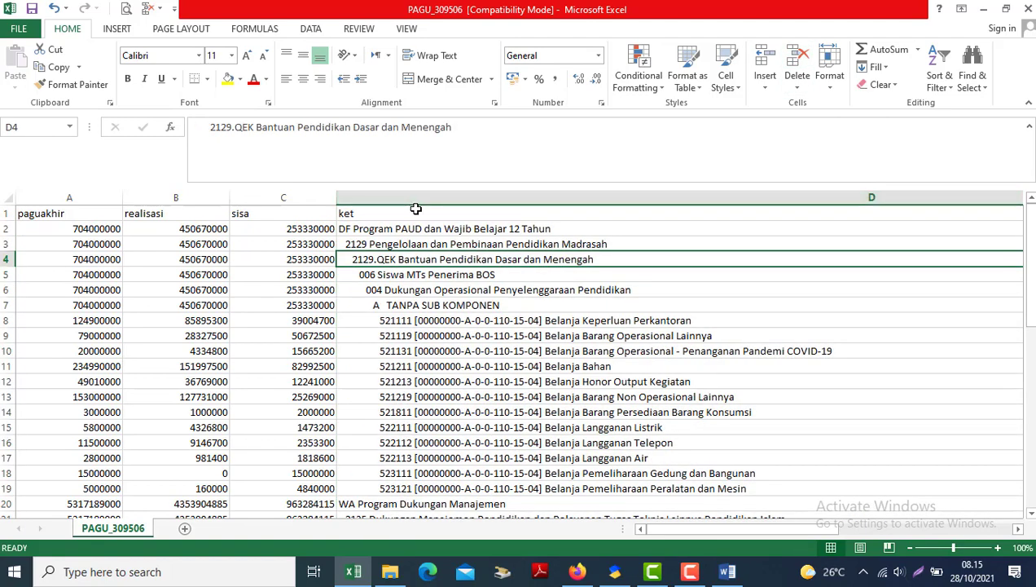
Delete columns F to H containing kdindex and kdanaks, and return to the paguakhir column.
key(Up)
key(Up)
key(Up)
key(Right)
key(Right)
key(Left)
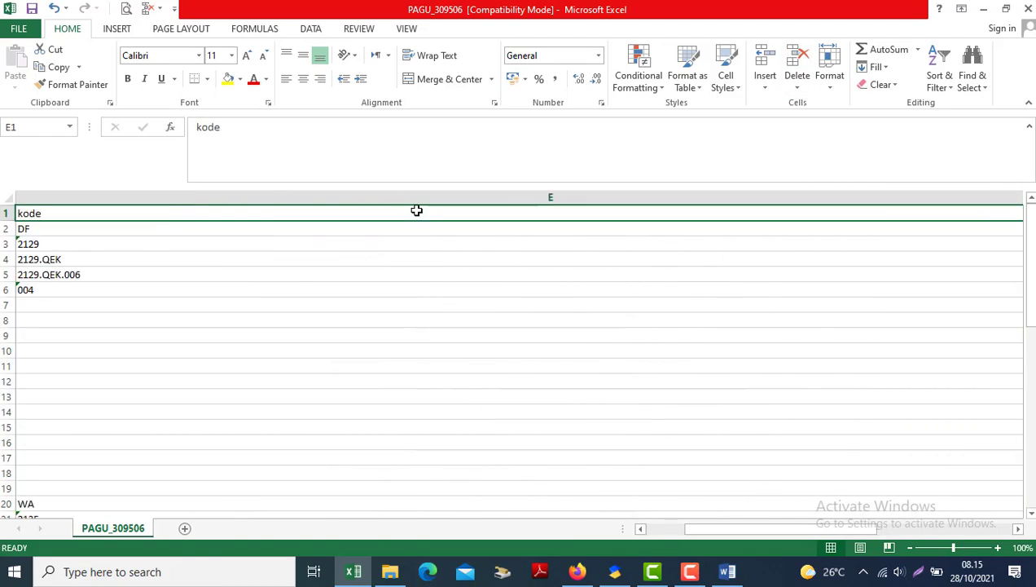
key(Right)
scroll(417, 211, right, 3)
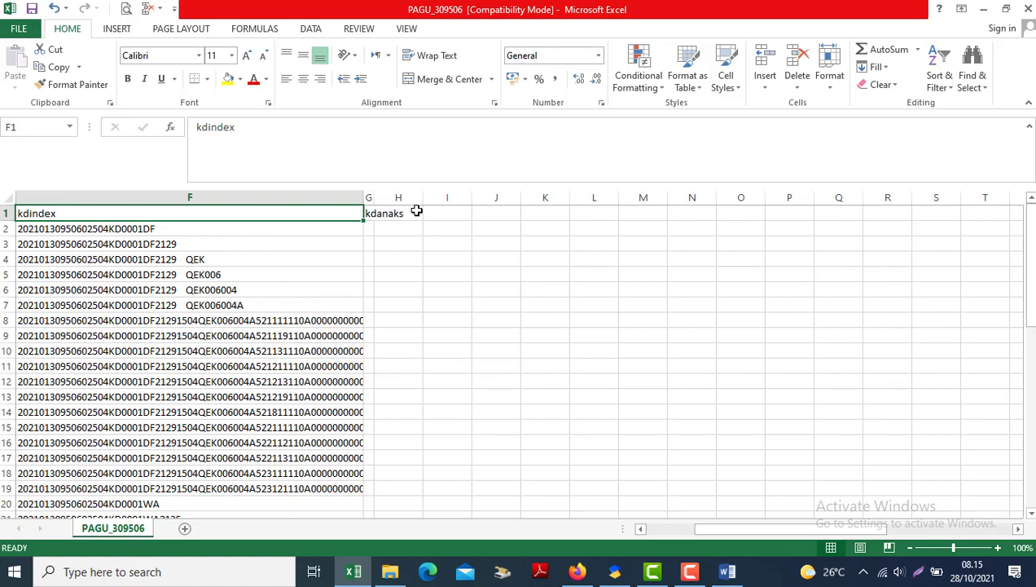
click(269, 196)
drag(269, 195, 399, 196)
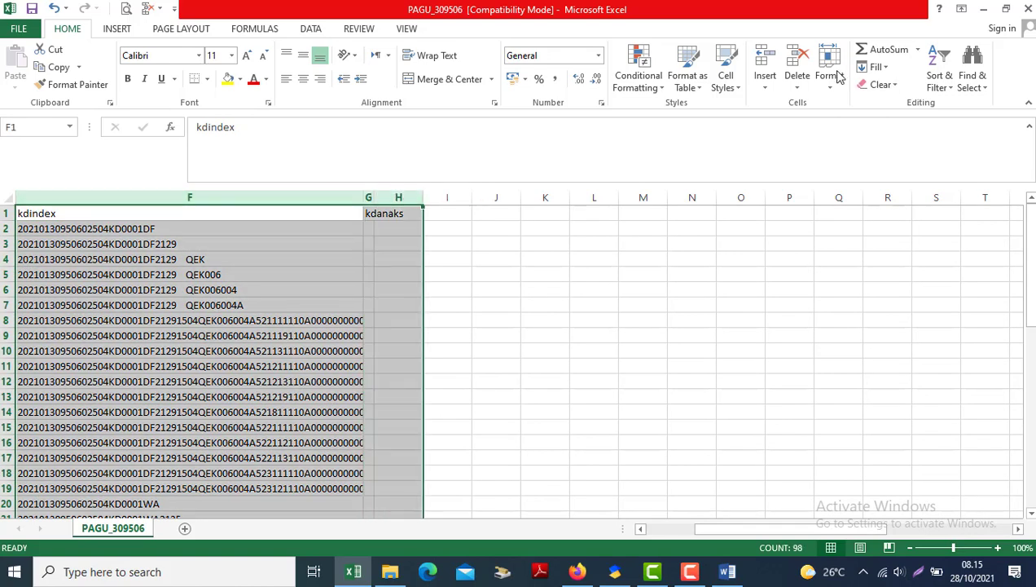
click(802, 67)
click(391, 257)
key(Left)
key(Left)
key(Left)
key(Left)
key(Left)
key(Left)
key(Left)
key(Left)
key(Left)
key(Left)
key(Left)
key(Left)
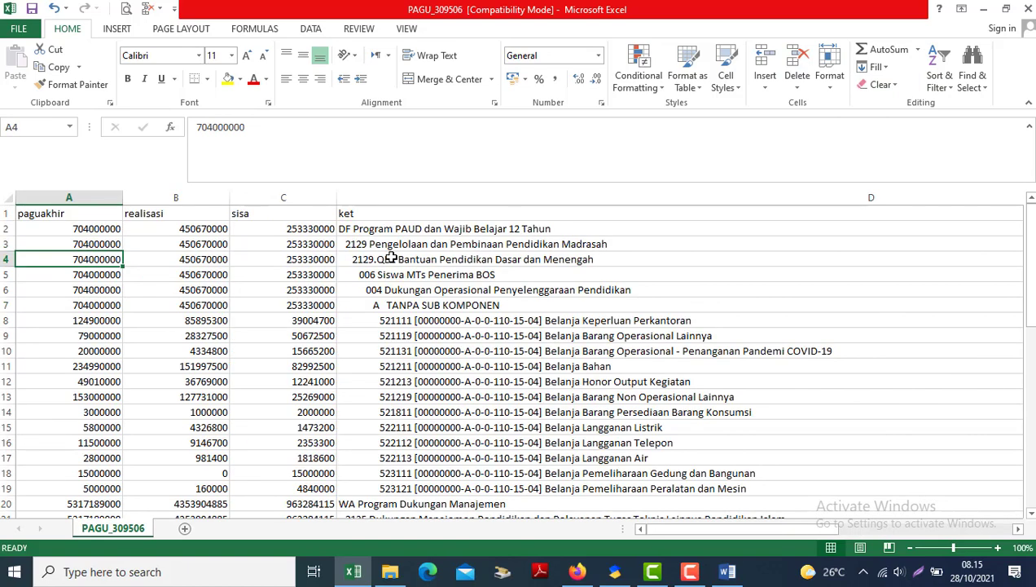
Delete the heading rows 2 to 7, from DF Program PAUD dan Wajib Belajar 12 Tahun through A TANPA SUB KOMPONEN.
click(396, 231)
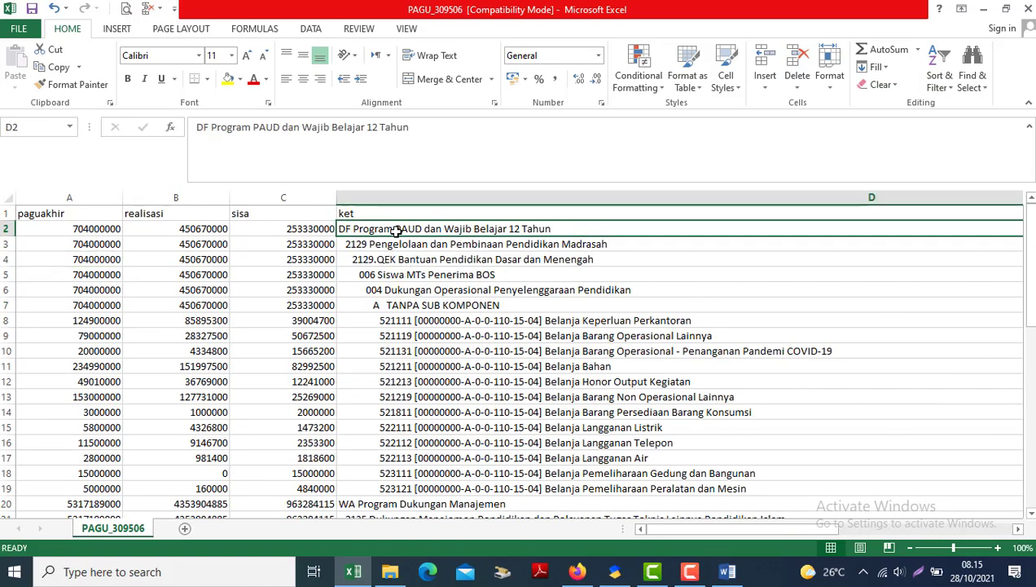
key(shift+Down)
key(shift+Down)
key(shift+Down)
key(shift+Down)
key(shift+Down)
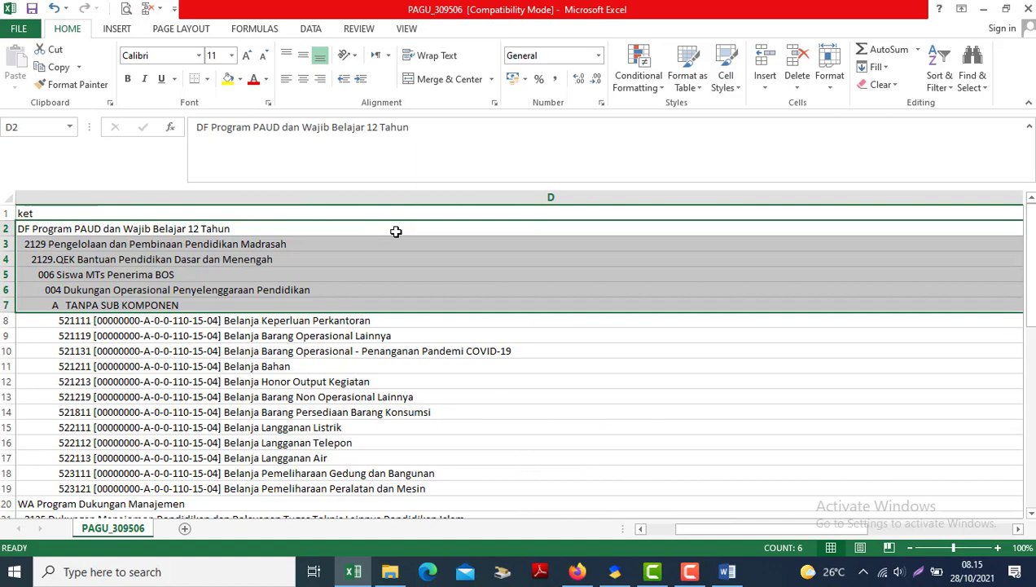
key(Home)
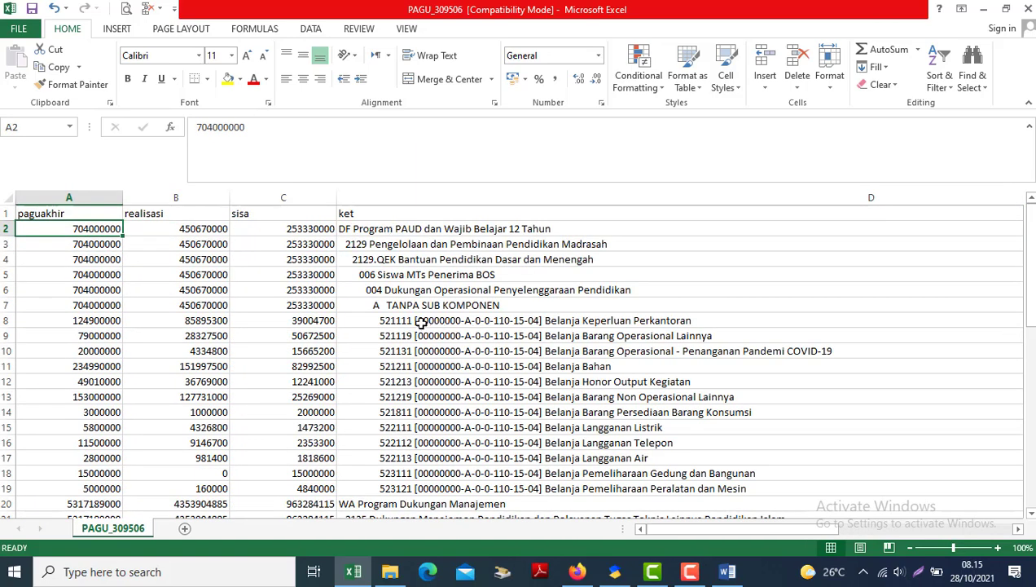
click(421, 323)
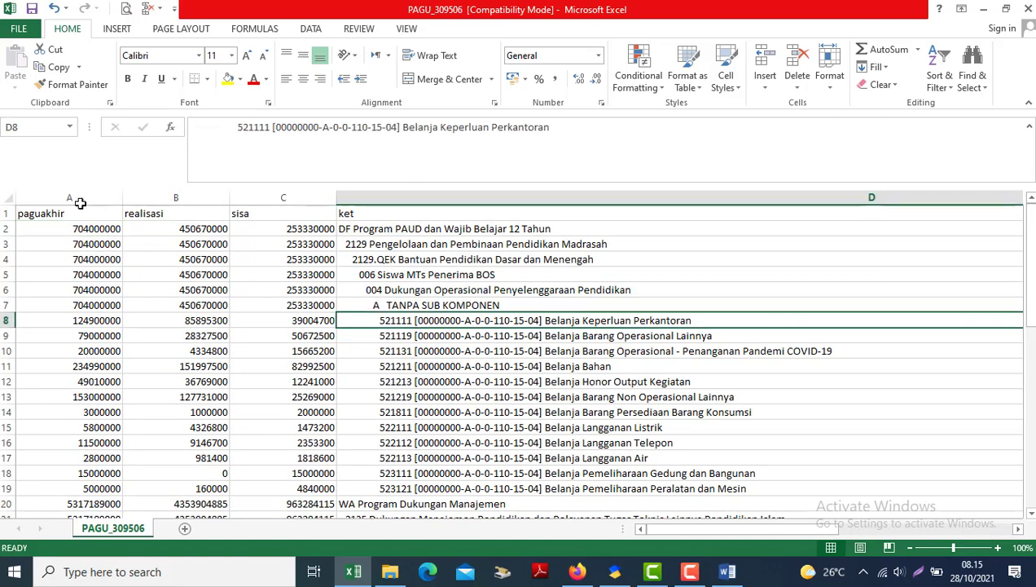
click(5, 229)
drag(4, 231, 5, 293)
drag(6, 292, 7, 303)
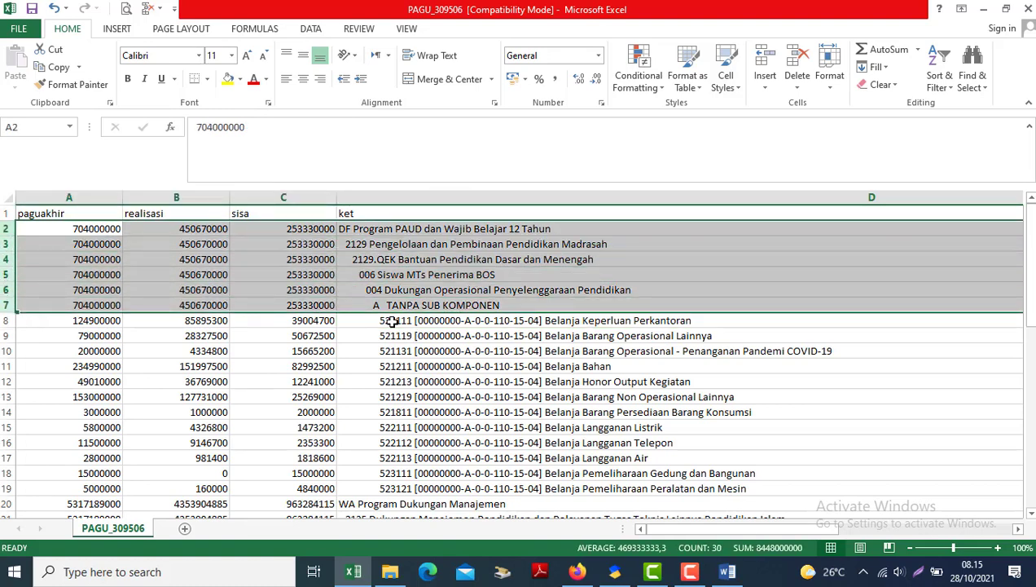
click(795, 57)
click(378, 244)
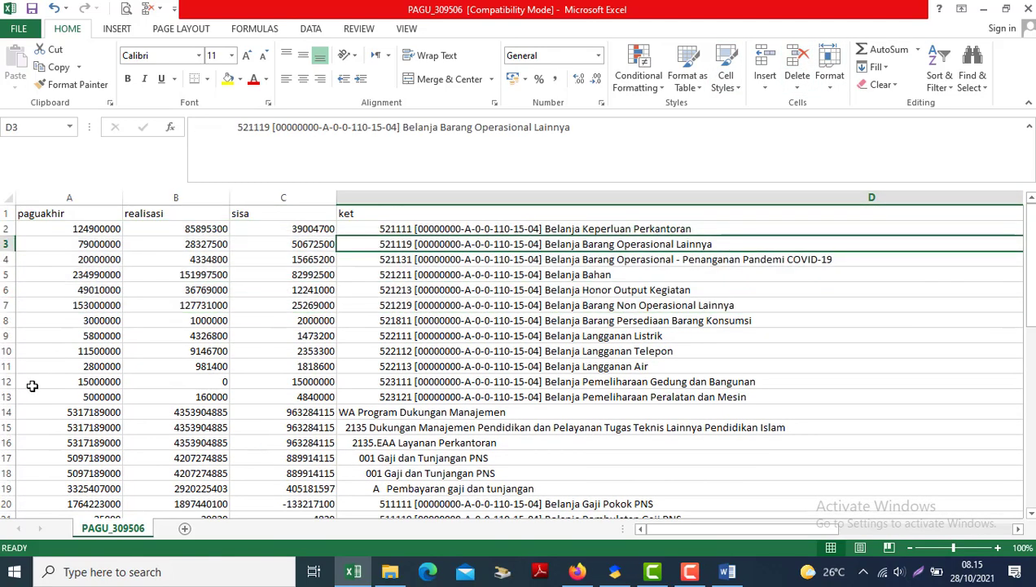
Delete the heading rows 14 to 19, from WA Program Dukungan Manajemen through A Pembayaran gaji dan tunjangan.
drag(7, 411, 7, 489)
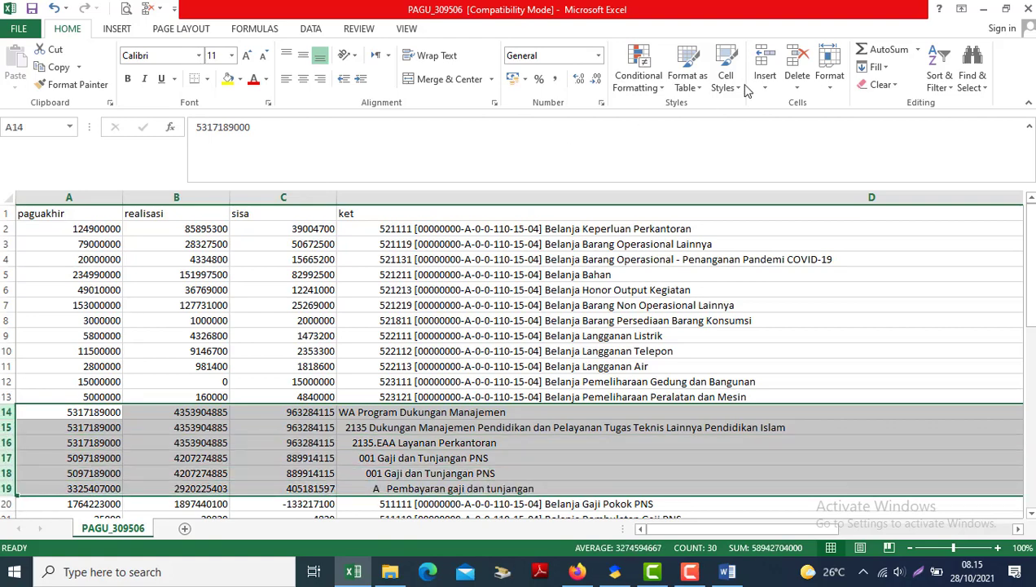
click(798, 66)
click(444, 301)
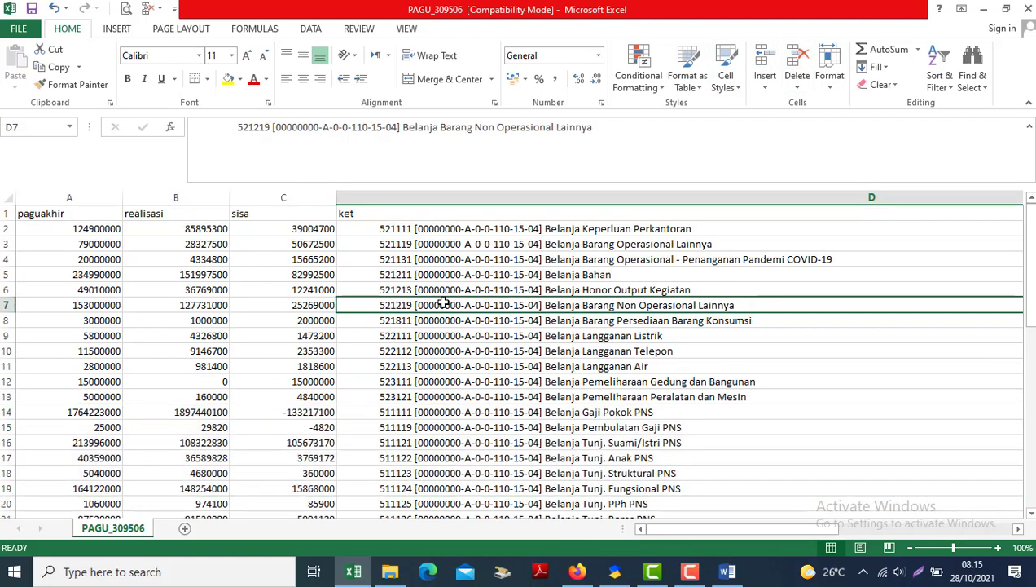
Delete the heading row B Tunjangan Profesi Guru PNS Madrasah in row 26.
key(Down)
key(Down)
key(Down)
key(Down)
key(Down)
key(Down)
key(Down)
key(Down)
key(Down)
key(Down)
key(Down)
key(Down)
key(Down)
key(Down)
key(Down)
key(Down)
key(Down)
key(Down)
key(Down)
key(Down)
key(Down)
key(Down)
key(Down)
key(Left)
key(Left)
key(Left)
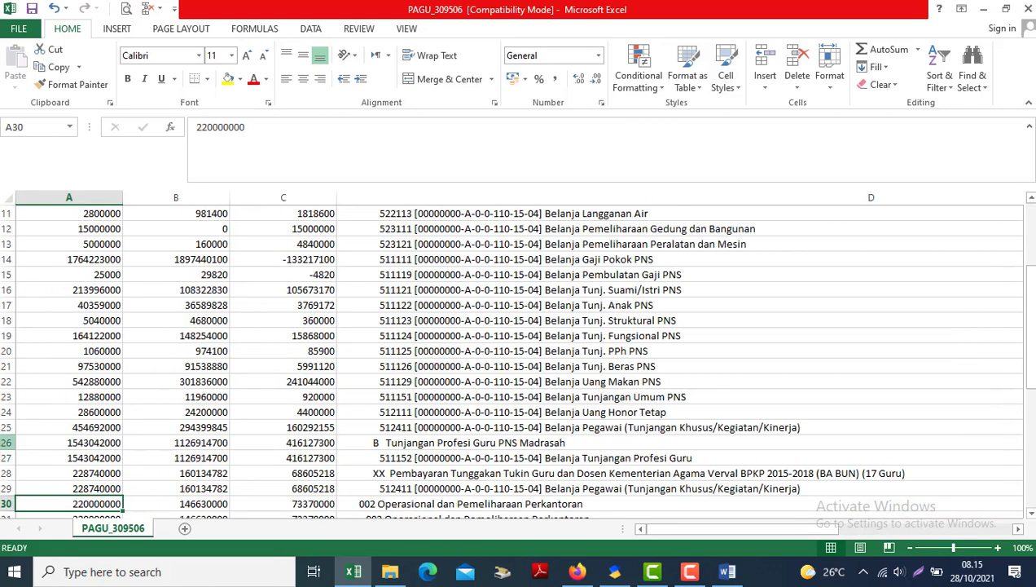
click(7, 443)
click(796, 65)
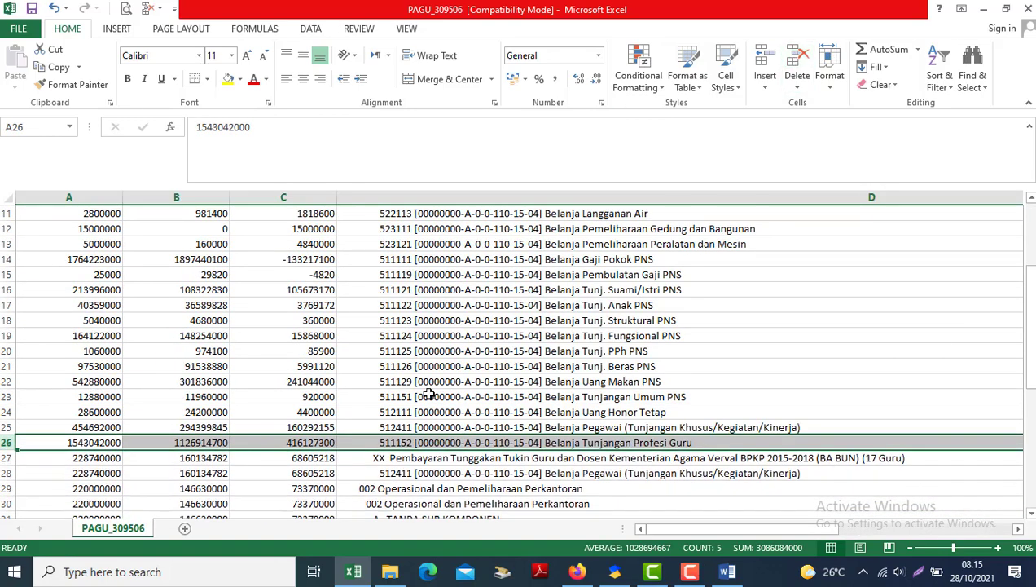
Delete the XX Pembayaran Tunggakan Tukin heading row and the heading rows 28 to 30, from 002 Operasional dan Pemeliharaan Perkantoran through A TANPA SUB KOMPONEN.
click(7, 458)
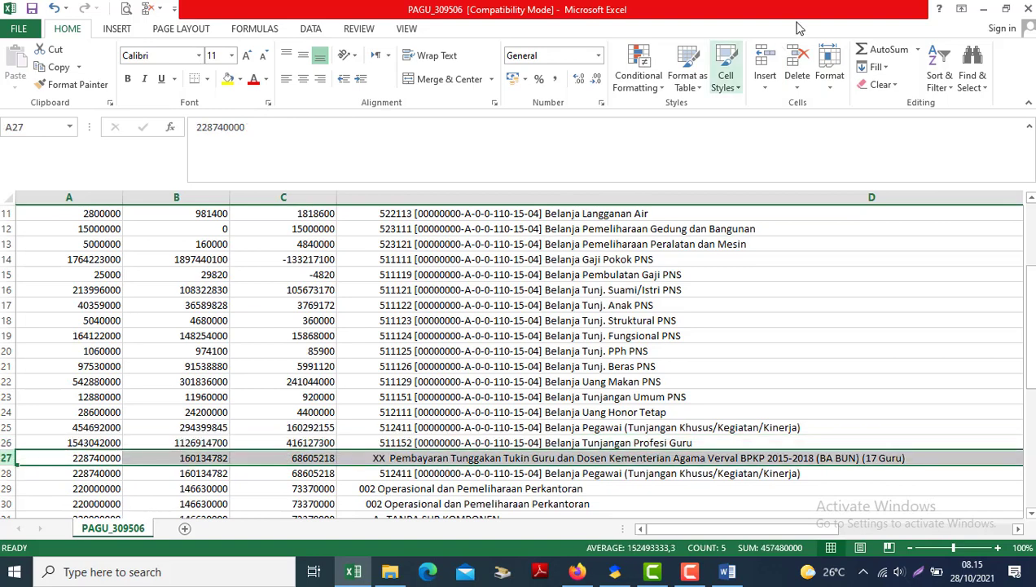
click(792, 52)
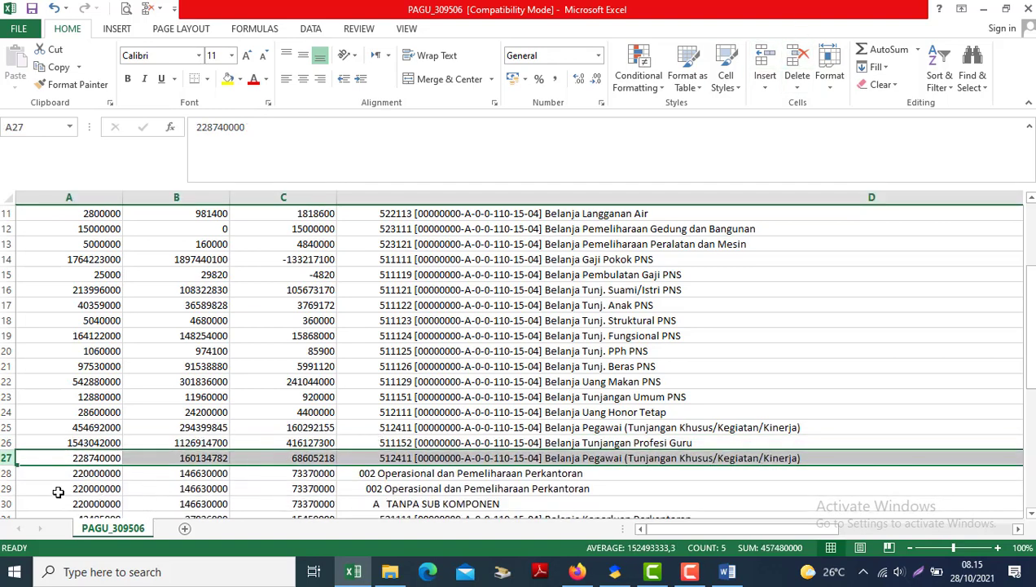
mouse_move(6, 473)
mouse_down()
mouse_move(7, 501)
mouse_move(5, 473)
mouse_move(7, 499)
mouse_move(6, 488)
mouse_up()
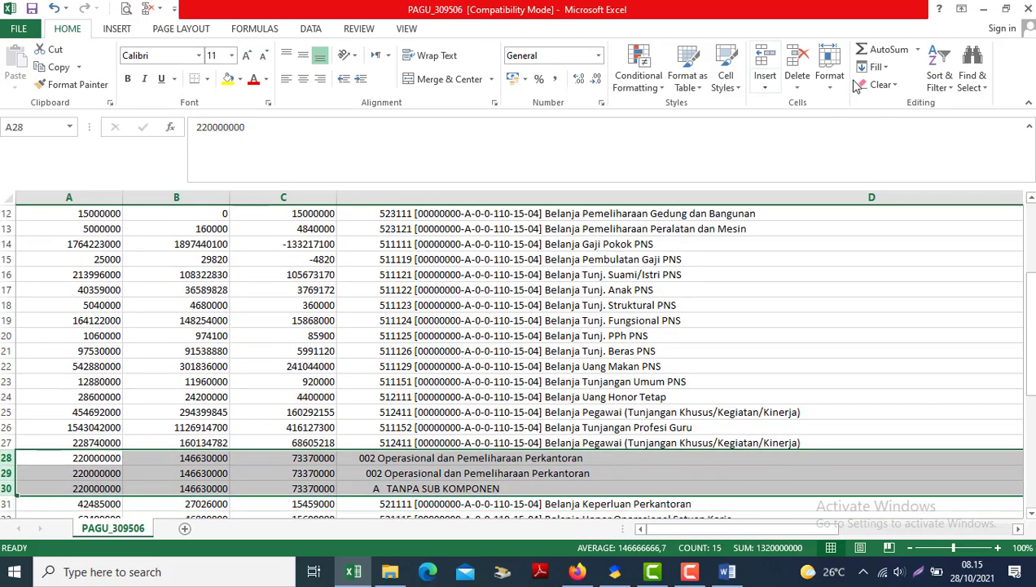
click(797, 61)
Check the ket column through the last data row for leftover heading rows, and return to the paguakhir header.
click(467, 337)
key(Down)
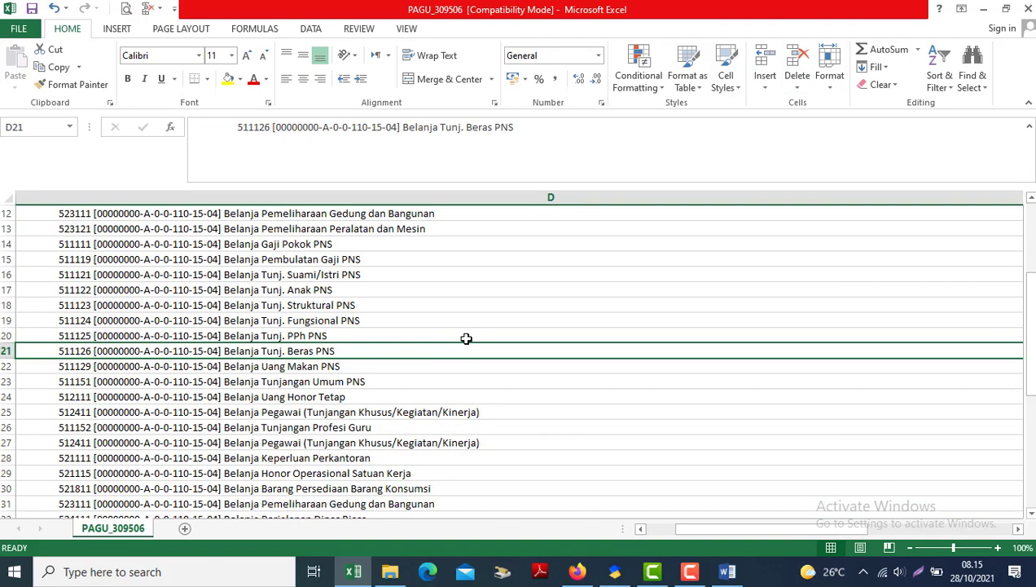
key(Down)
key(Down)
key(Down)
key(Down)
key(Down)
key(Down)
key(Down)
key(Down)
key(Down)
key(Down)
key(Down)
key(Down)
key(Down)
key(Down)
key(Down)
key(Down)
key(Down)
key(Down)
key(Down)
key(Down)
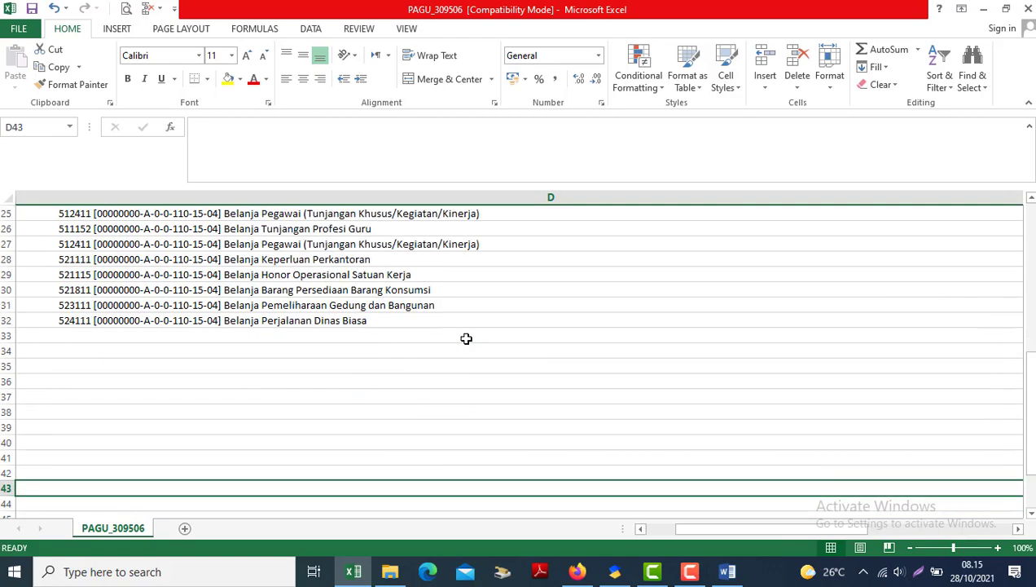
key(Up)
key(Up)
key(Up)
key(Up)
key(Up)
key(Up)
key(Up)
key(Up)
key(Up)
key(Up)
key(Up)
key(Up)
key(Up)
key(Up)
key(Up)
key(Up)
key(Up)
key(Up)
key(Up)
key(Up)
key(Up)
key(Up)
key(Up)
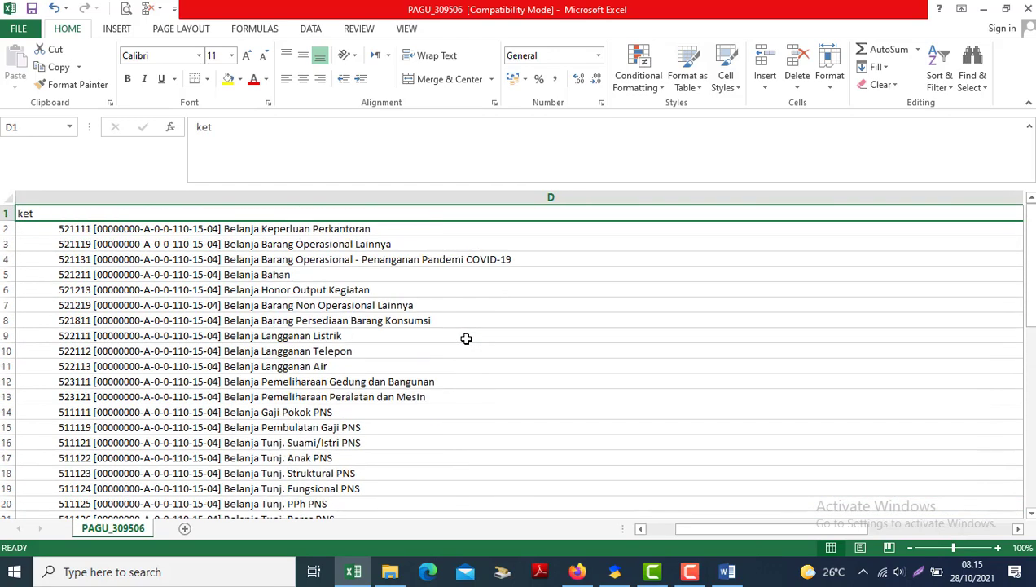
key(Left)
key(Left)
key(Left)
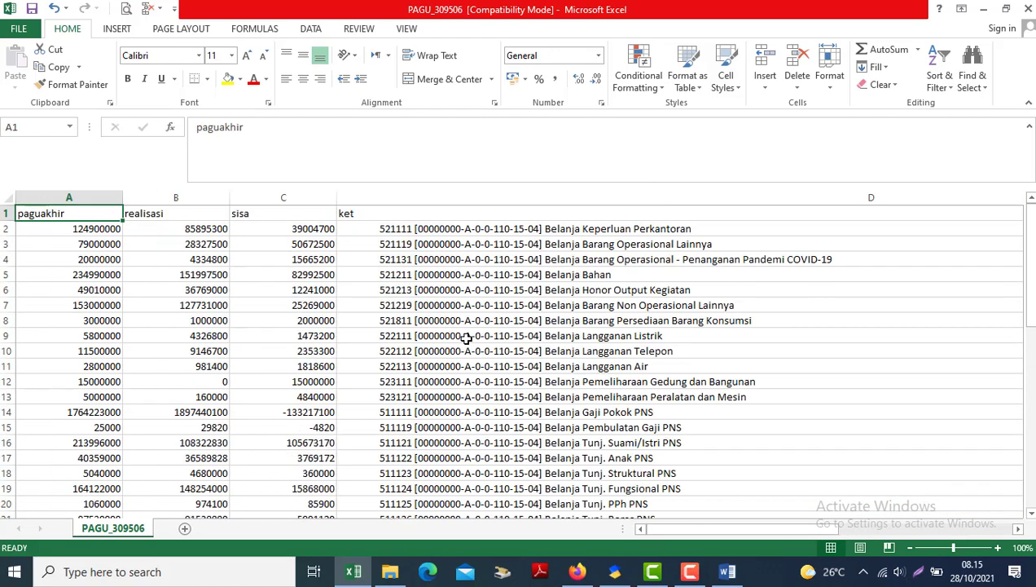
Insert a new column before paguakhir and head it AKUN.
click(54, 194)
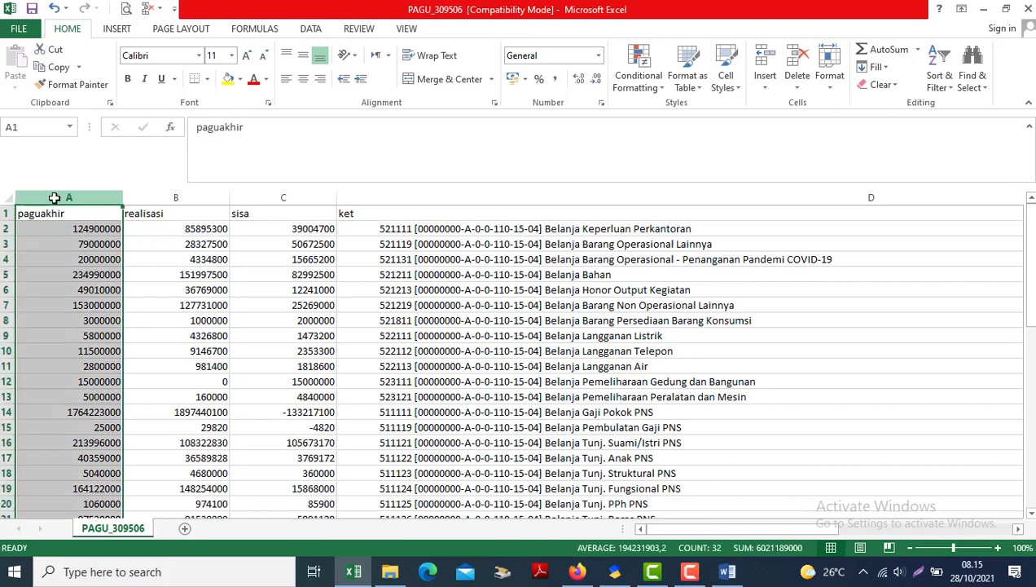
click(761, 59)
click(40, 213)
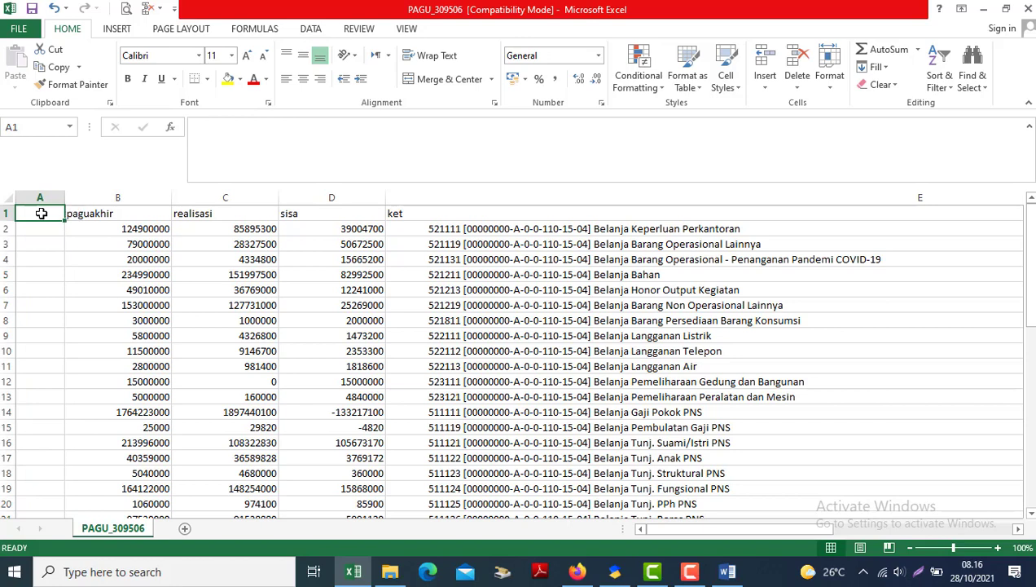
text(AKUN)
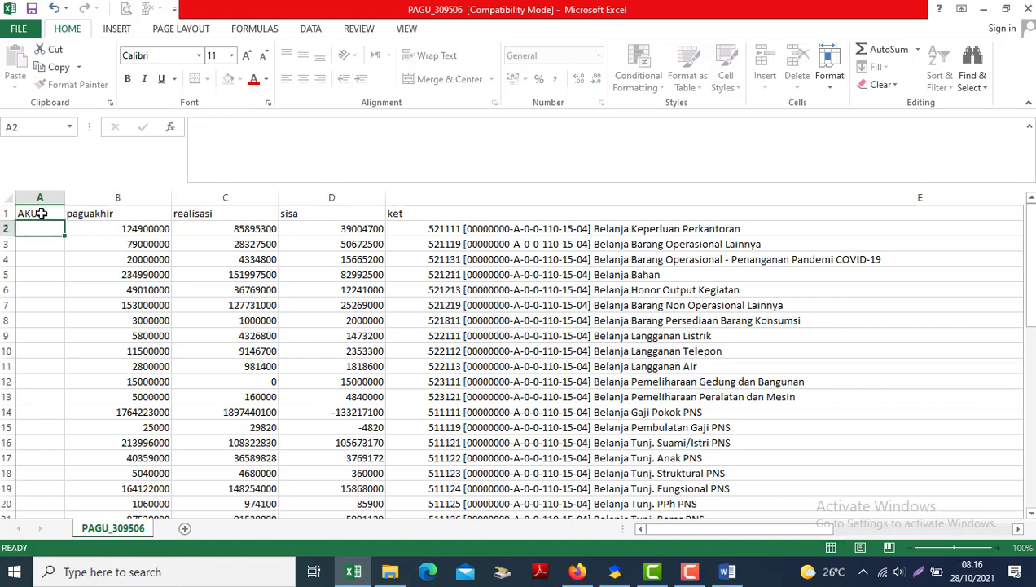
click(470, 212)
click(461, 229)
drag(461, 229, 461, 229)
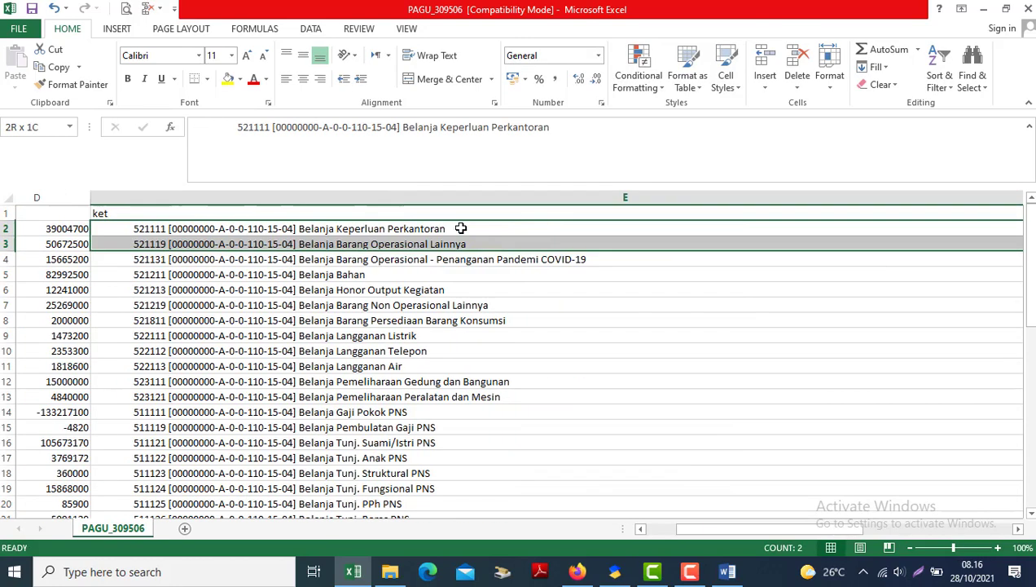
click(461, 228)
key(ctrl+shift+Down)
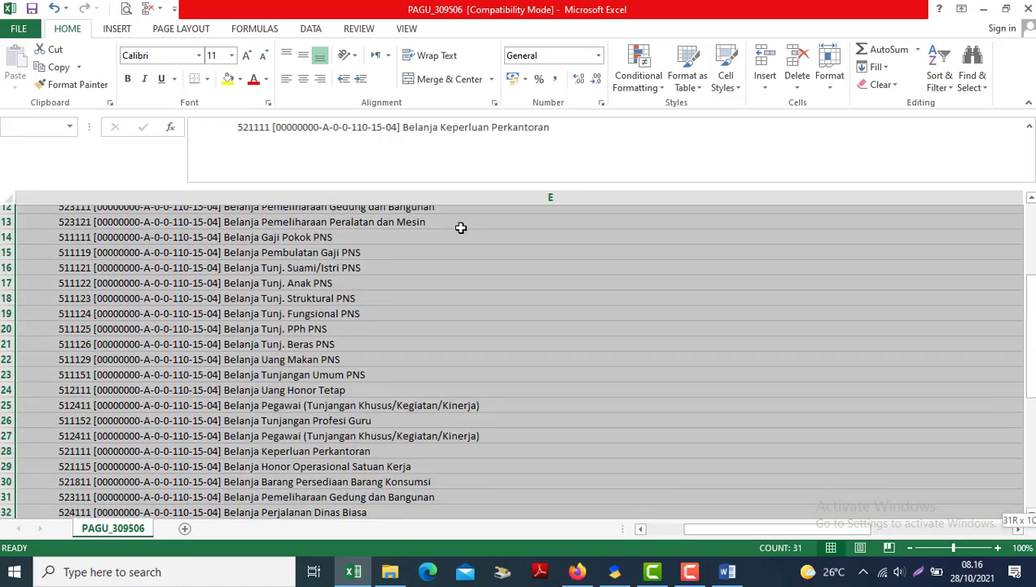
key(ctrl+c)
key(Left)
key(Home)
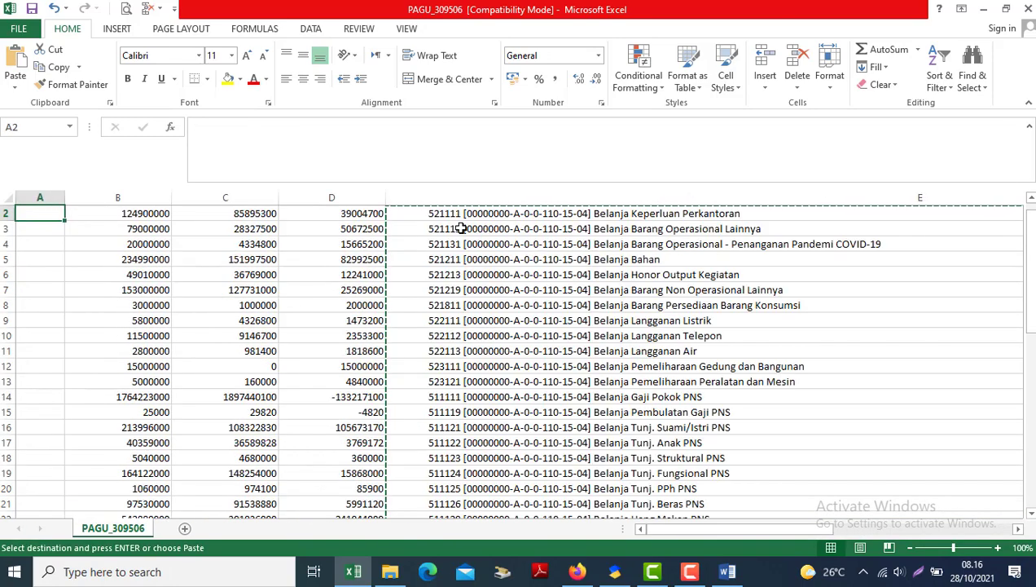
key(Up)
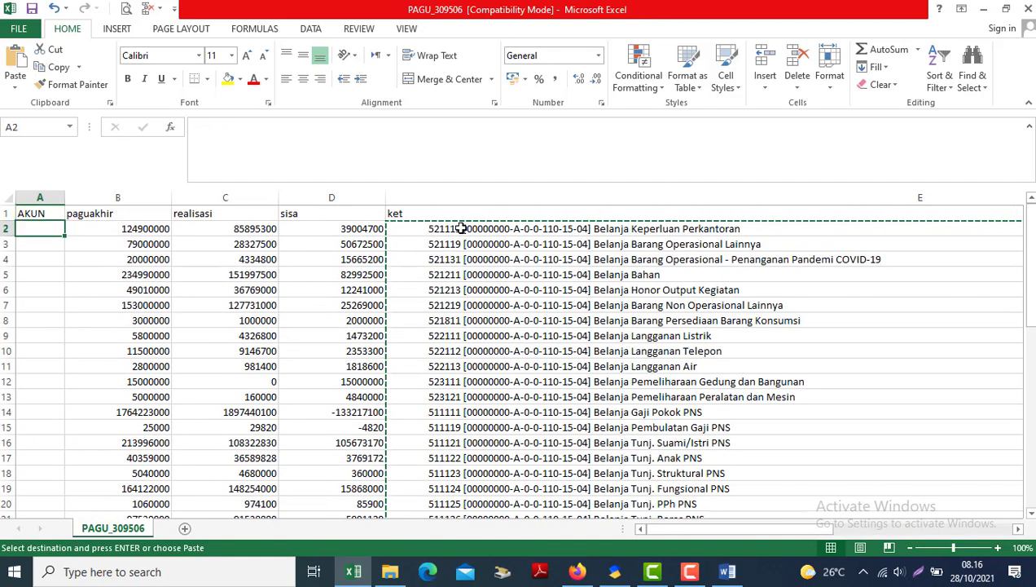
click(470, 229)
key(ctrl+shift+Down)
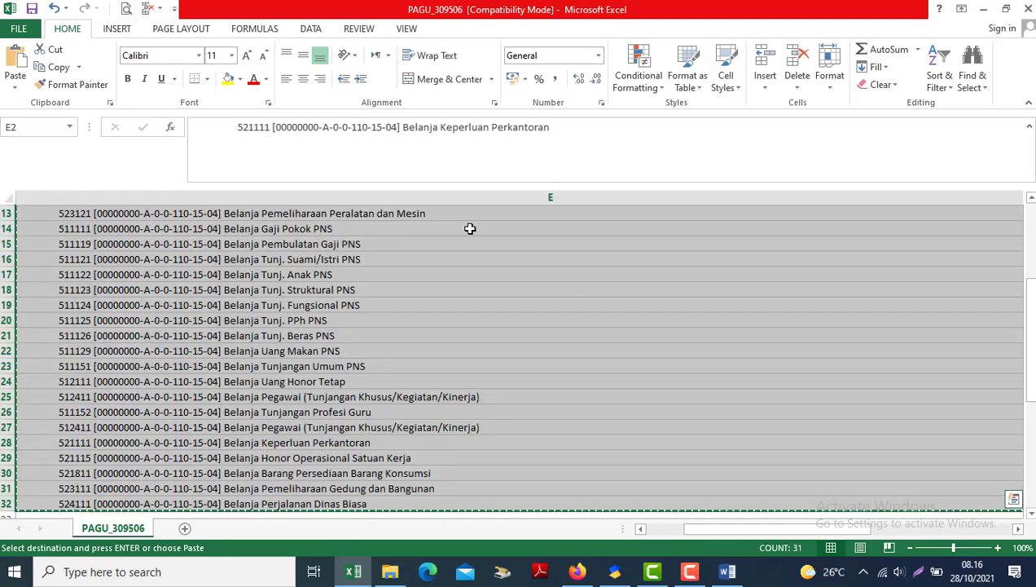
key(ctrl+c)
key(Left)
key(Left)
key(Home)
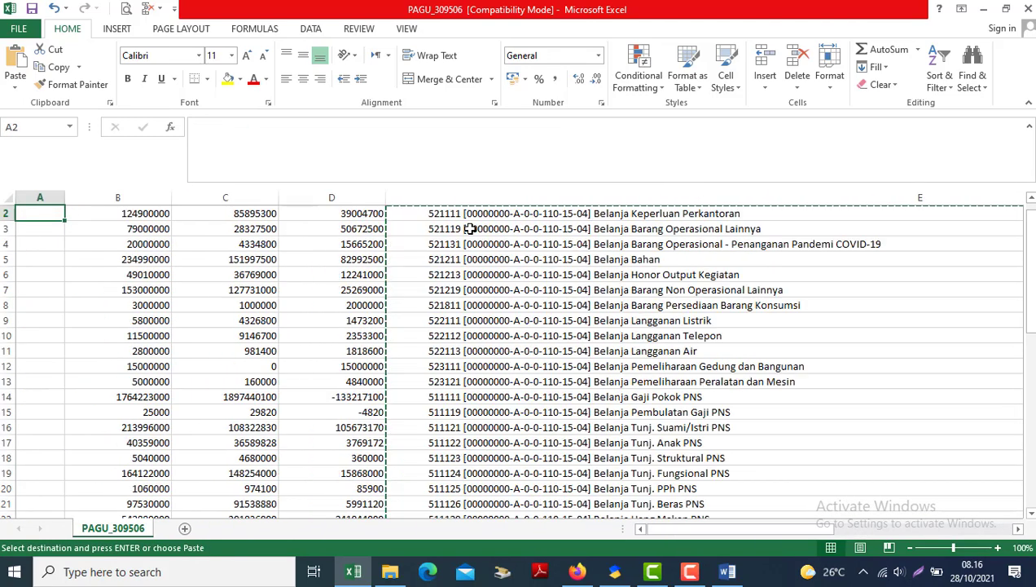
key(Up)
key(Down)
key(Down)
key(Up)
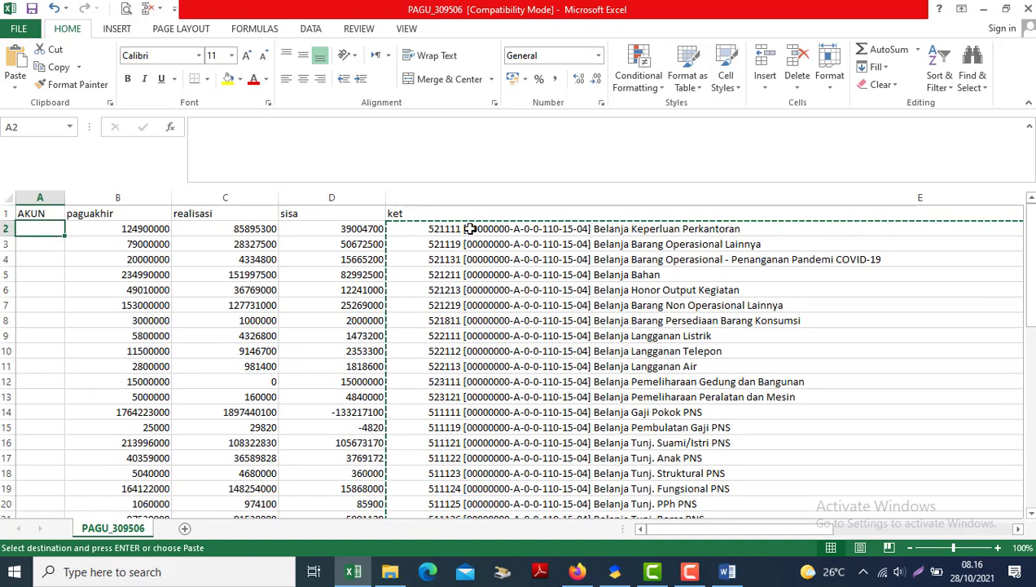
click(479, 255)
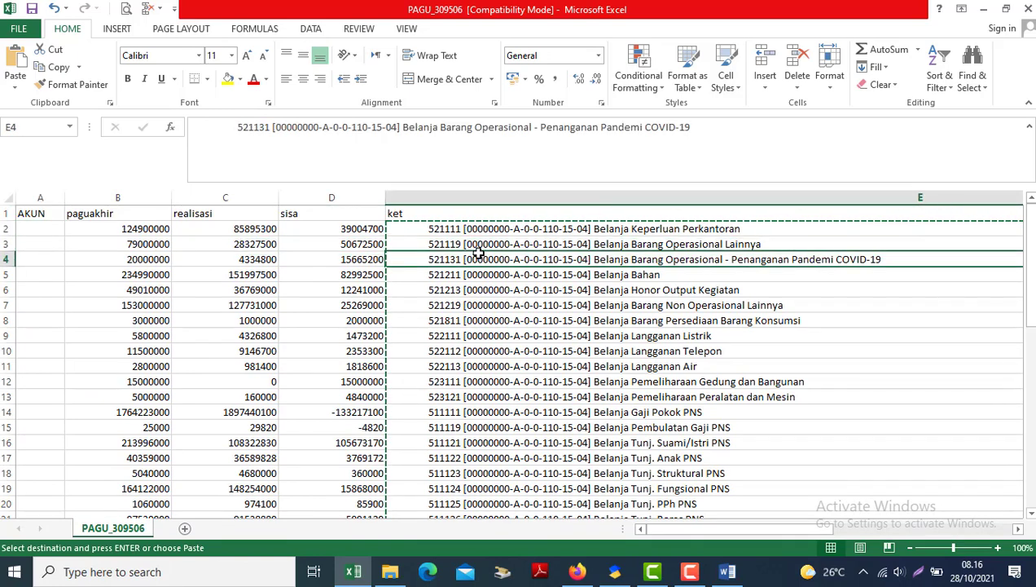
click(441, 229)
key(F2)
key(Escape)
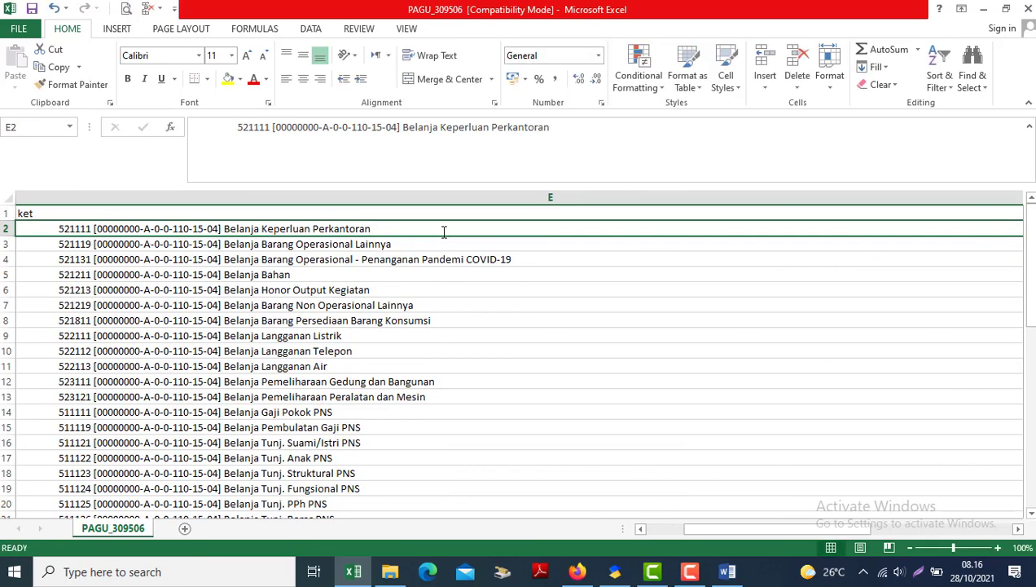
key(Left)
key(Left)
key(Left)
key(Left)
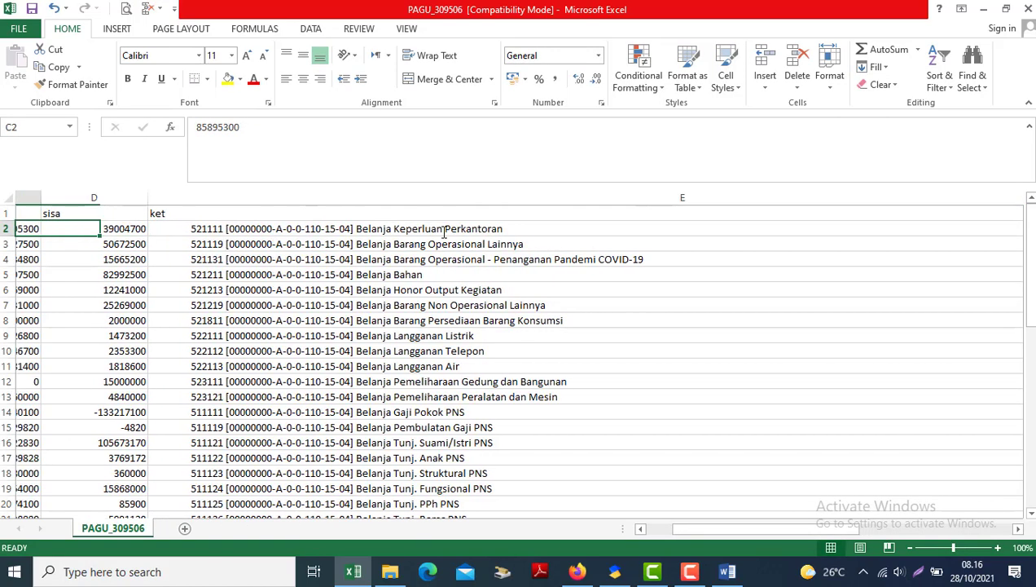
Remove the code [00000000-A-0-0-110-15-04] from all ket entries by copying it from E2 and replacing all occurrences with nothing.
click(451, 229)
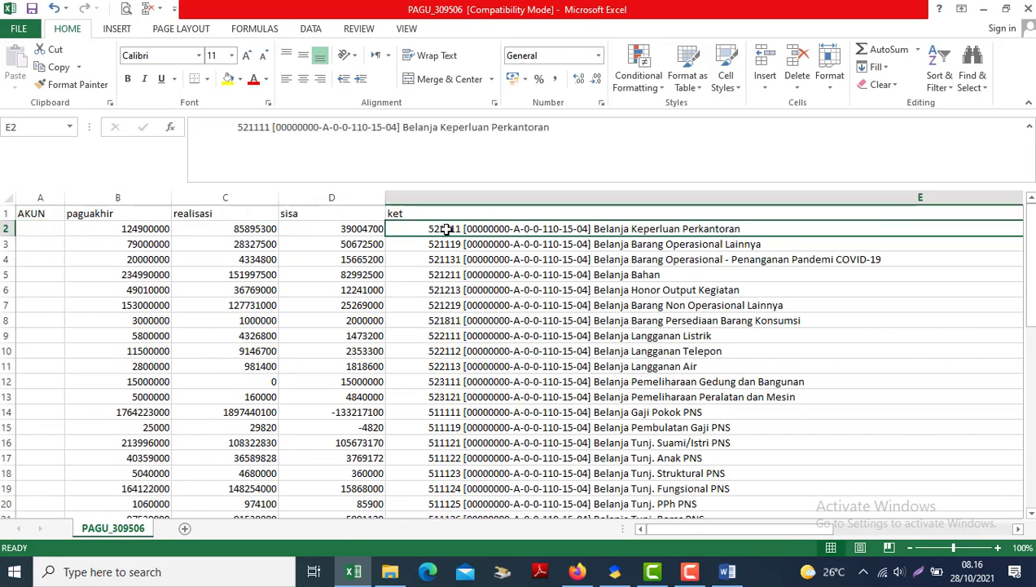
key(F2)
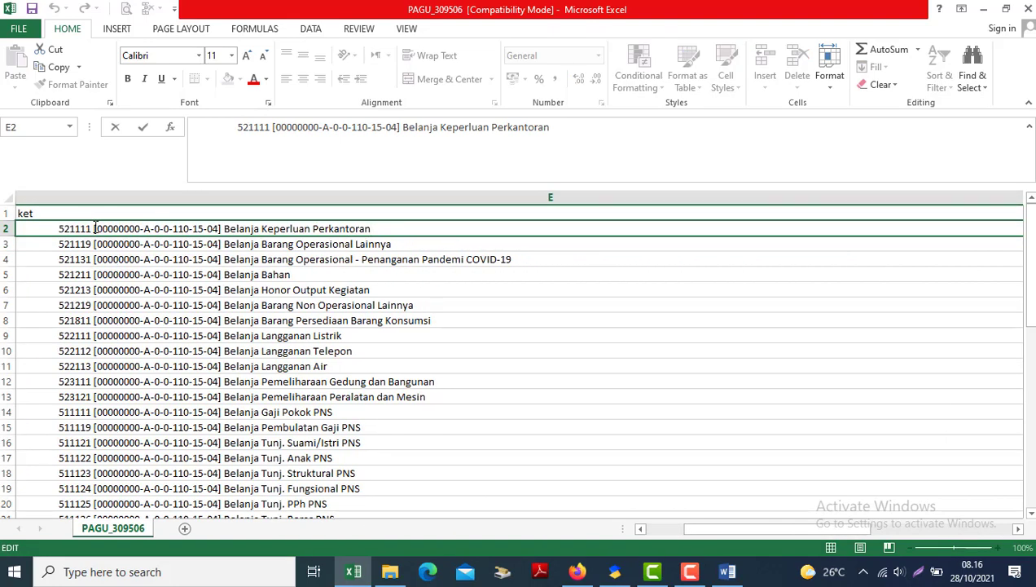
drag(98, 229, 220, 229)
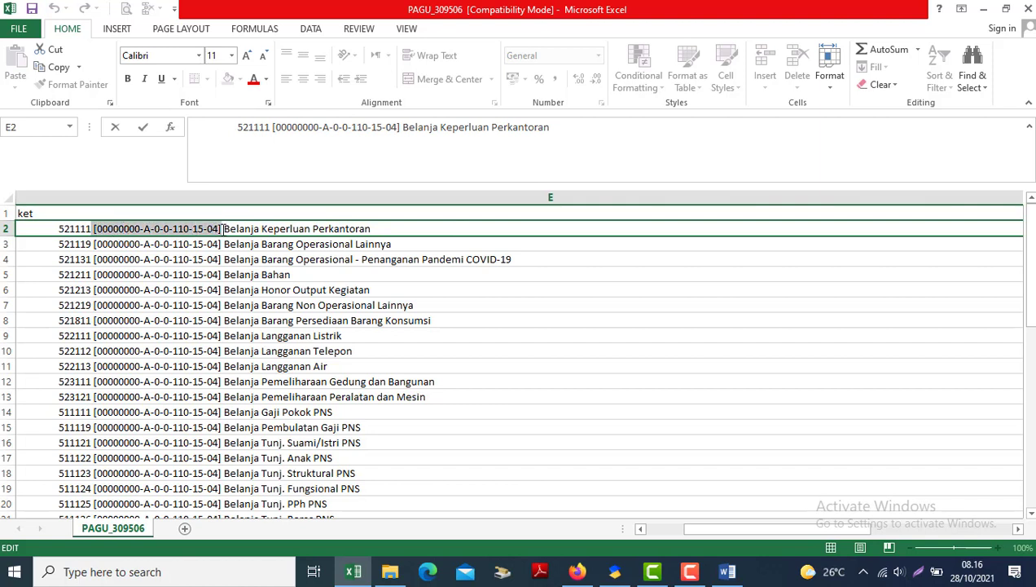
key(ctrl+c)
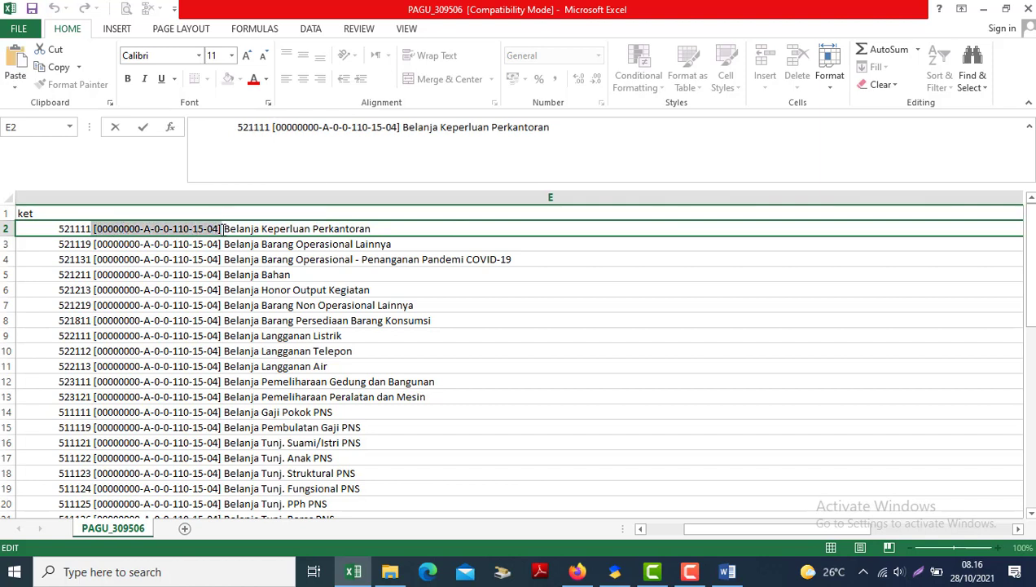
click(536, 302)
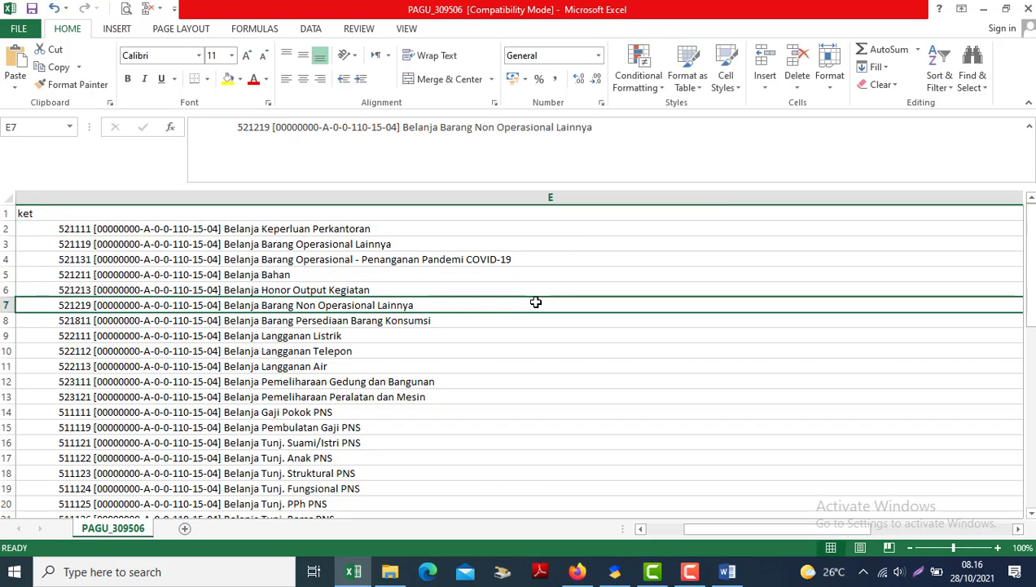
key(ctrl+h)
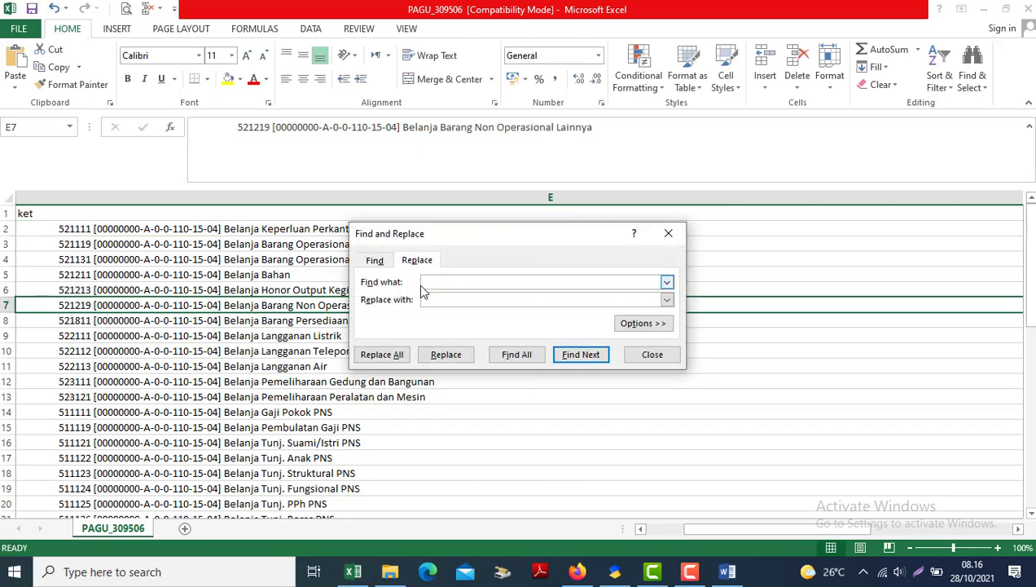
key(ctrl+v)
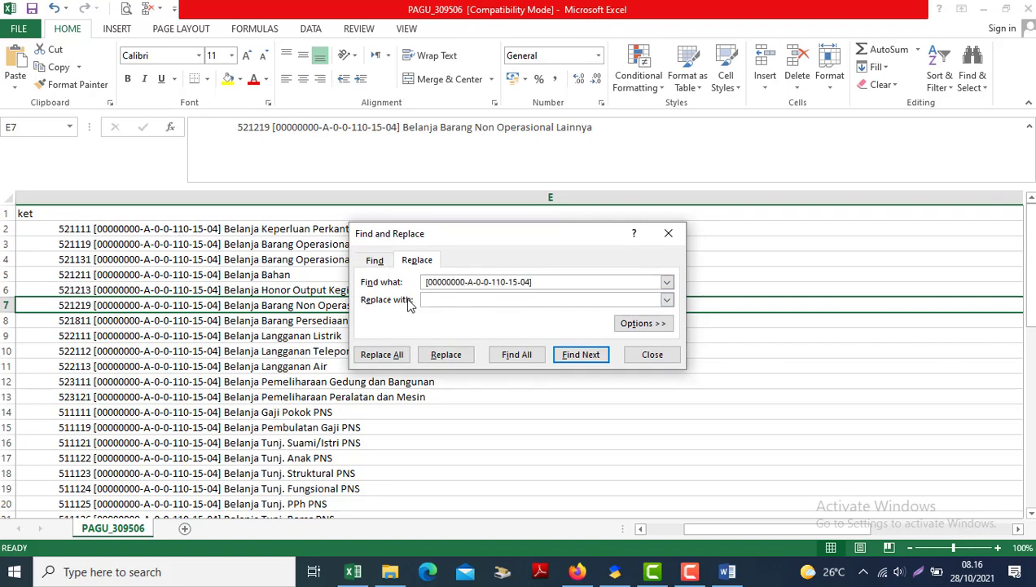
click(373, 354)
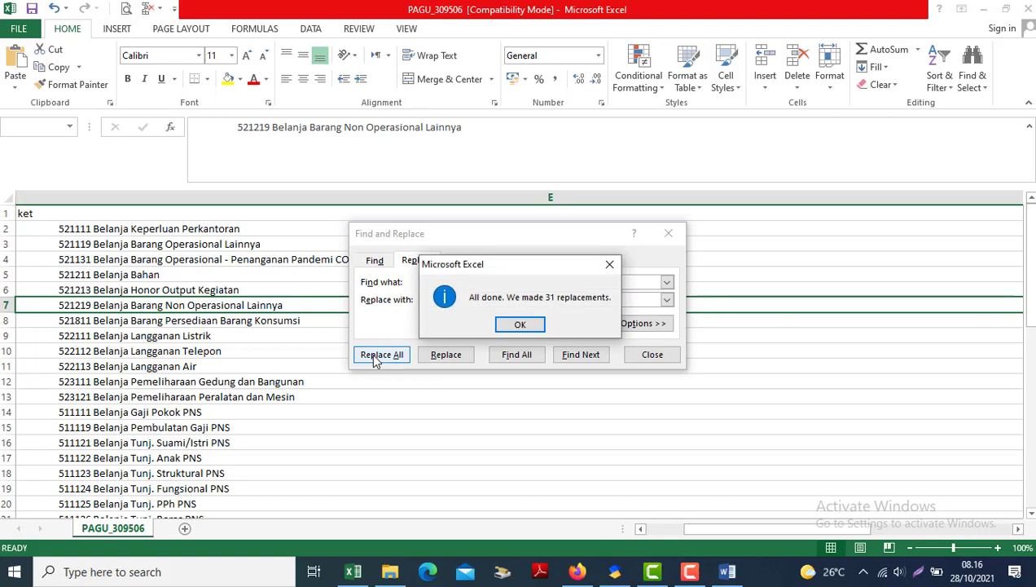
click(519, 324)
click(173, 290)
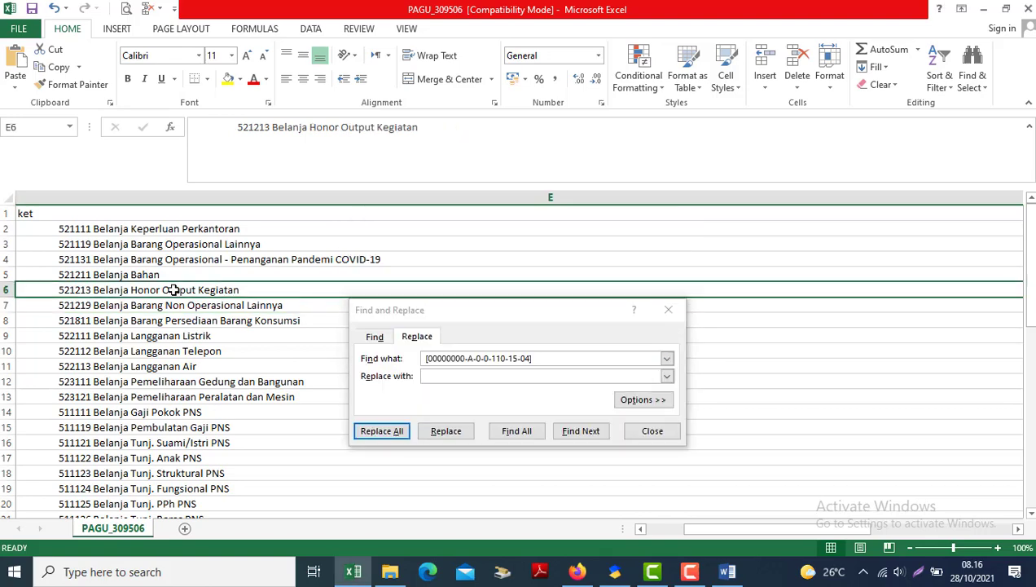
key(Up)
key(Up)
key(Up)
key(Up)
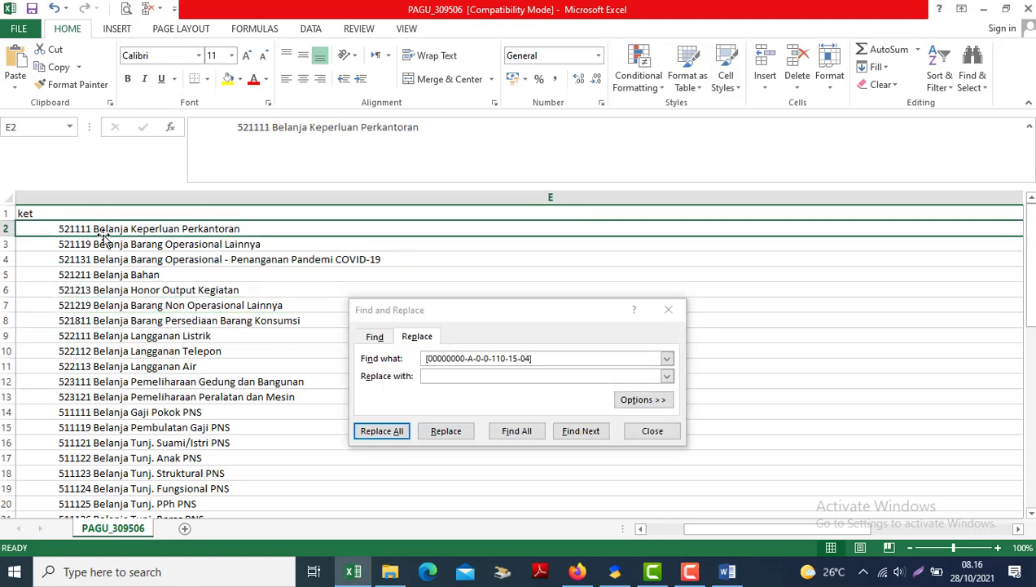
click(664, 431)
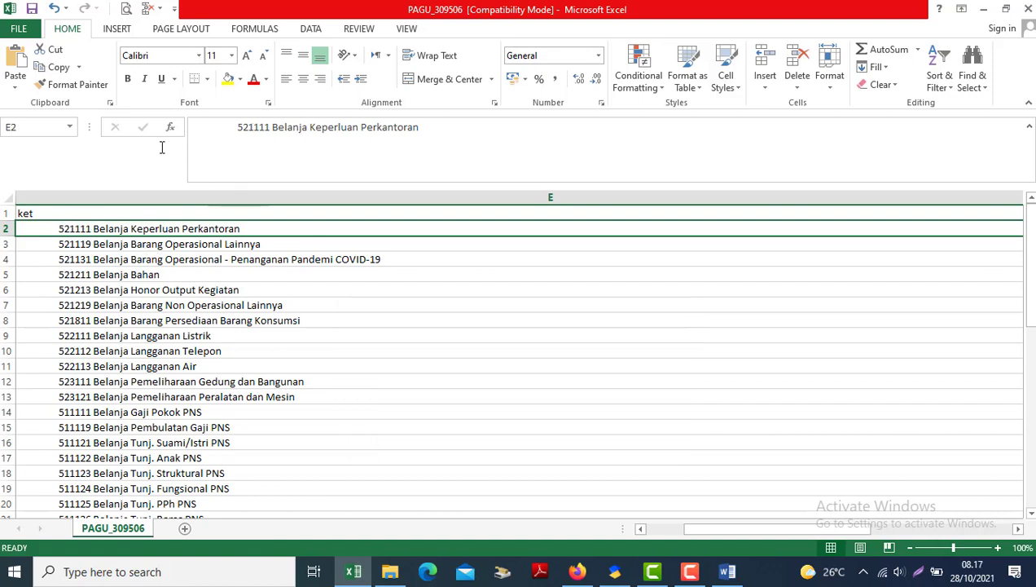
Strip the leading spaces before the account codes in all ket entries by copying them from E2 and replacing every occurrence with nothing.
double_click(30, 228)
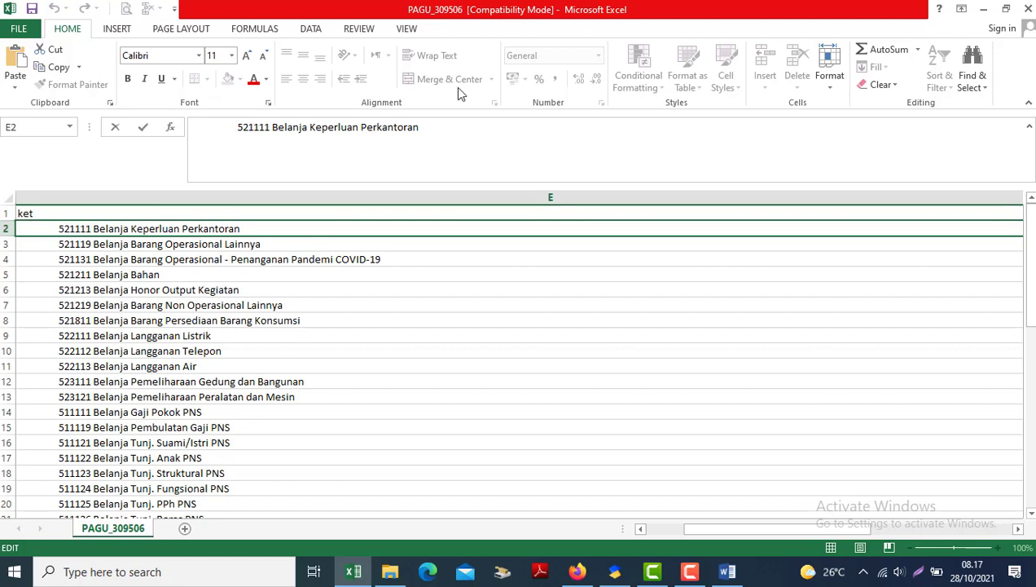
key(Escape)
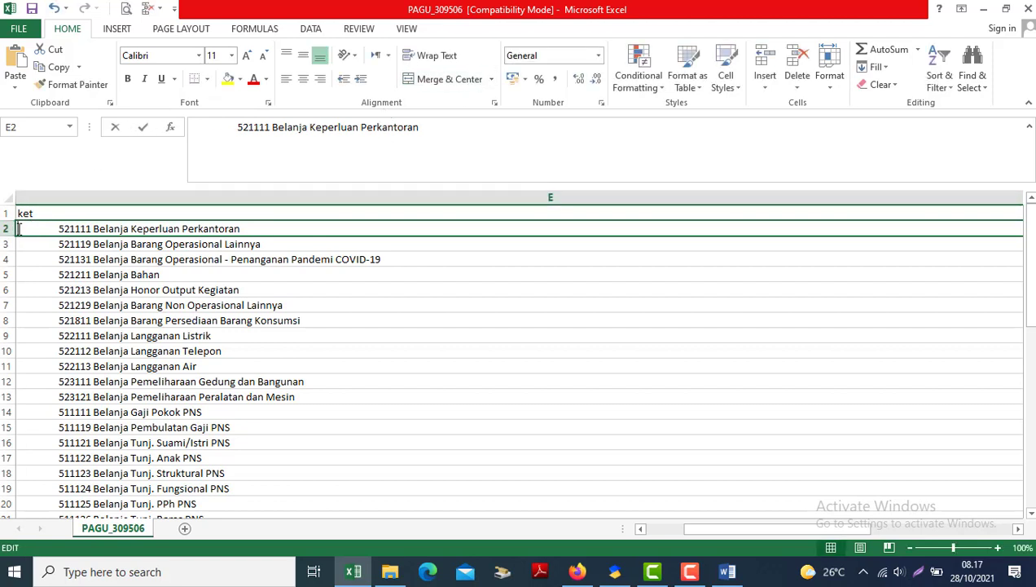
double_click(18, 228)
drag(18, 229, 54, 228)
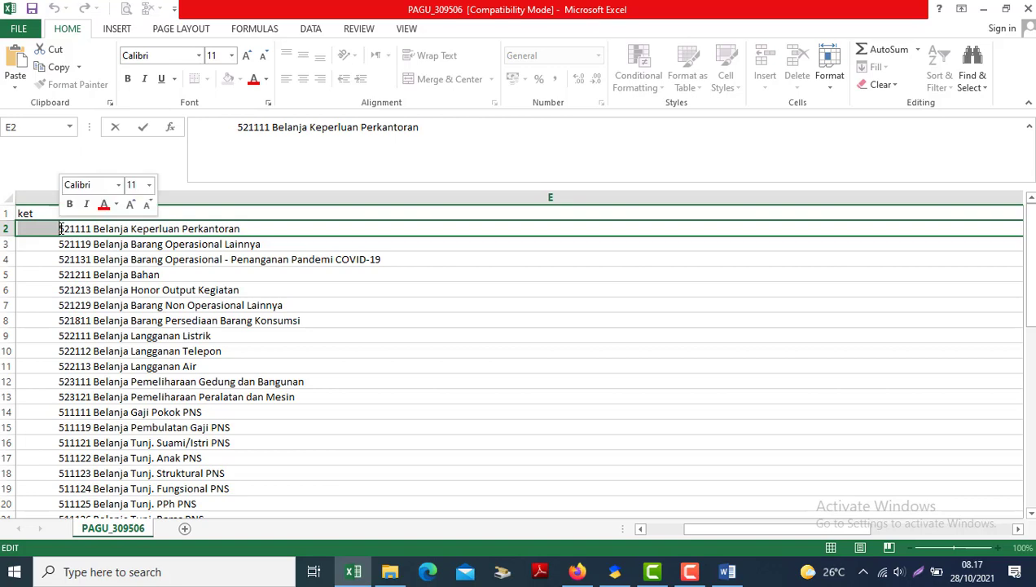
click(506, 290)
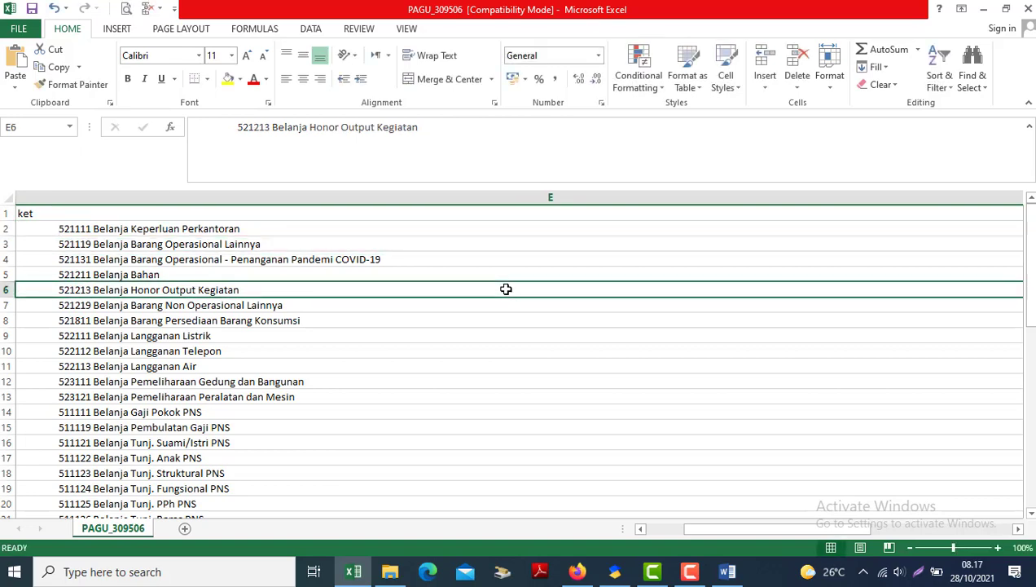
key(ctrl+h)
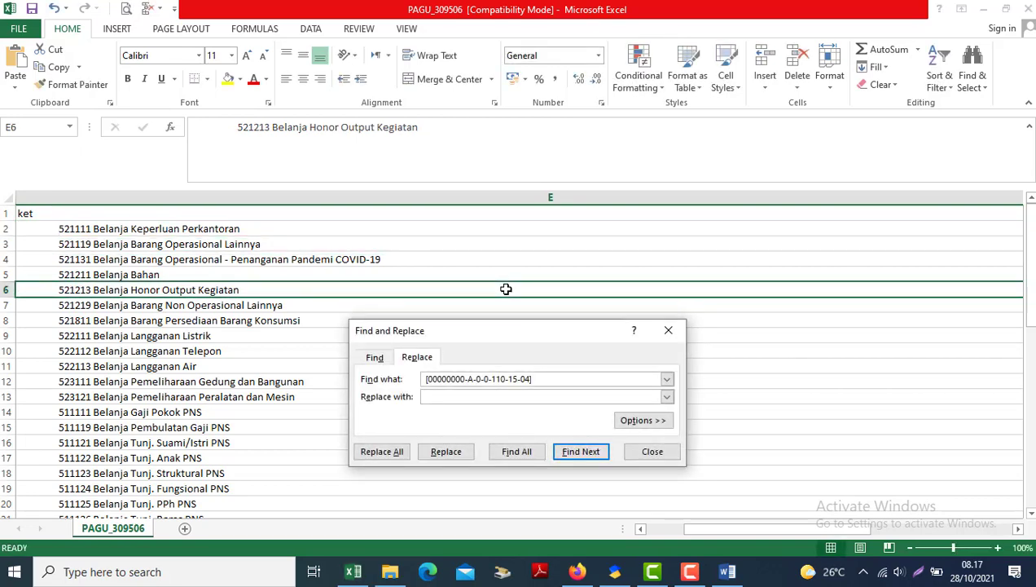
drag(536, 378, 344, 367)
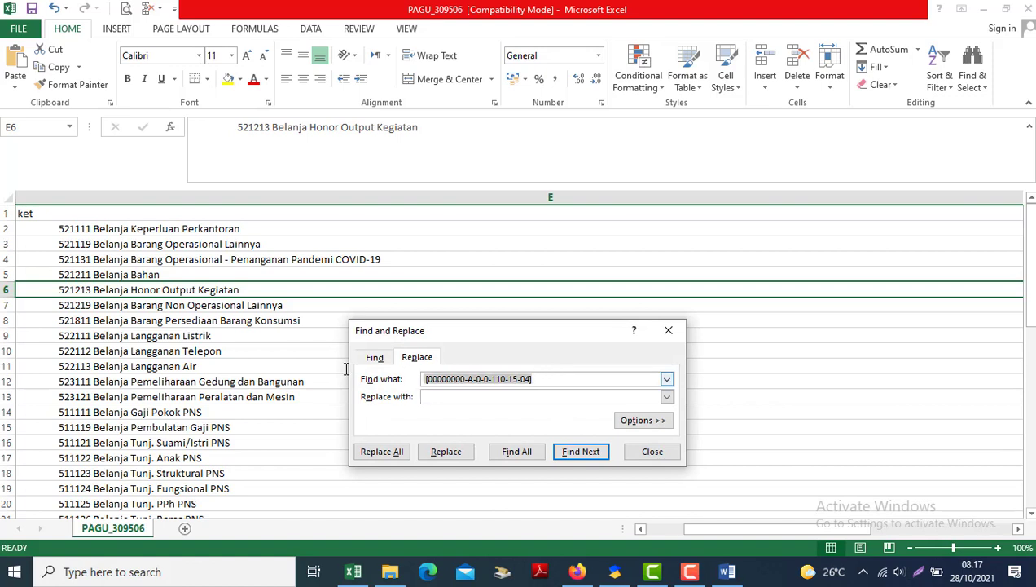
key(BackSpace)
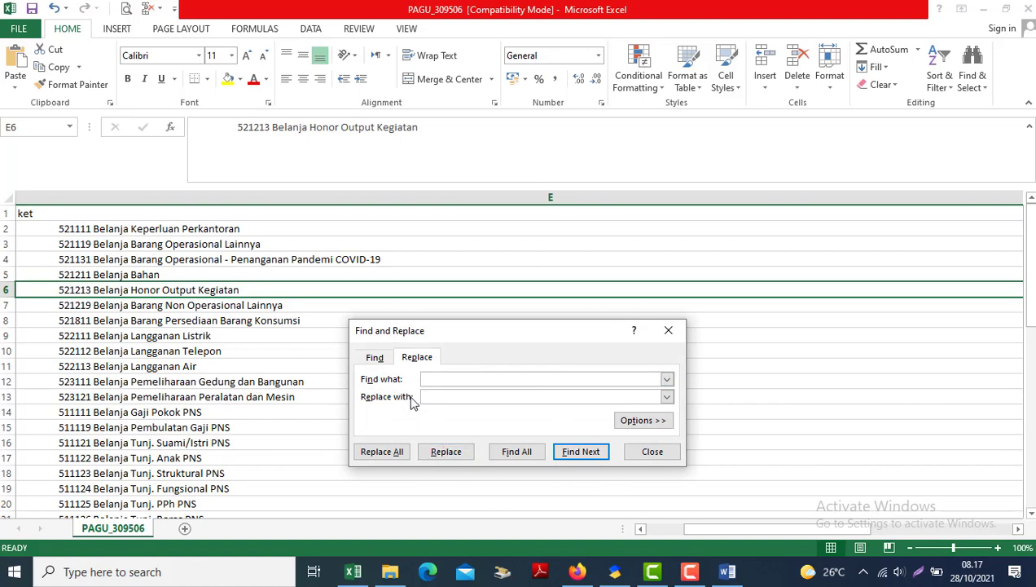
click(392, 450)
click(535, 325)
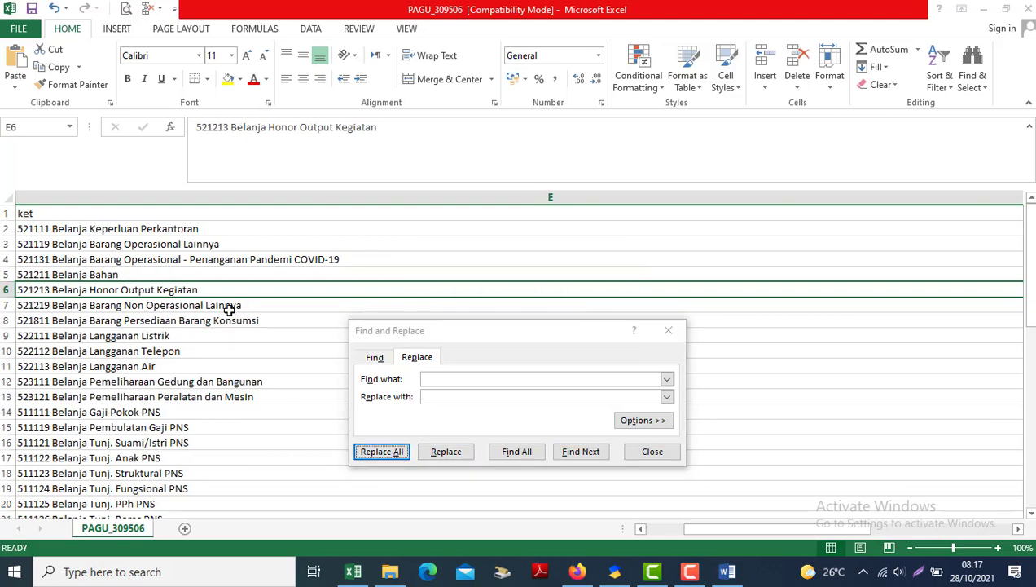
click(230, 309)
key(Left)
key(Left)
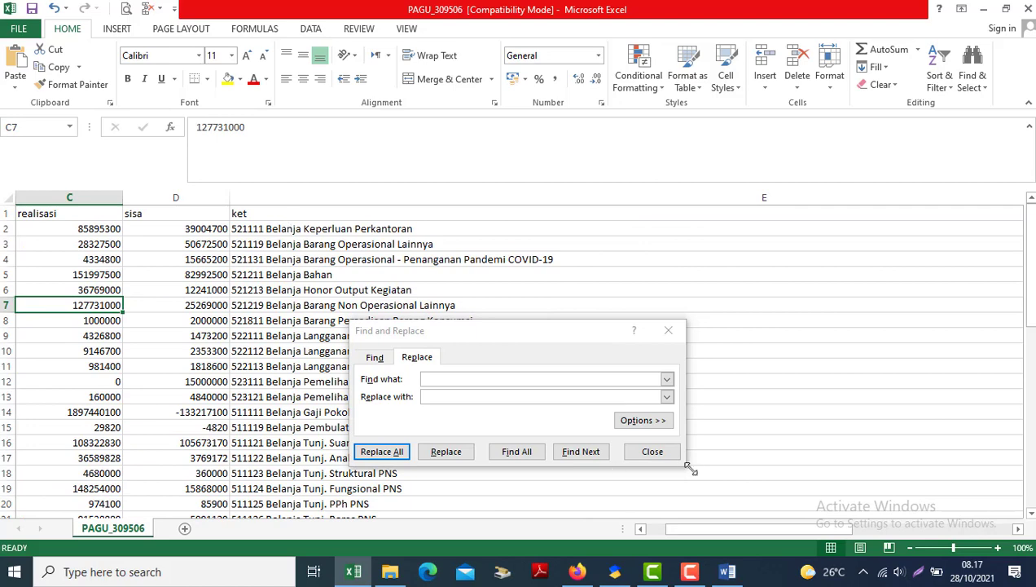
click(656, 453)
Copy the ket entries from E2 through the last data row into the AKUN column starting at A2.
click(287, 234)
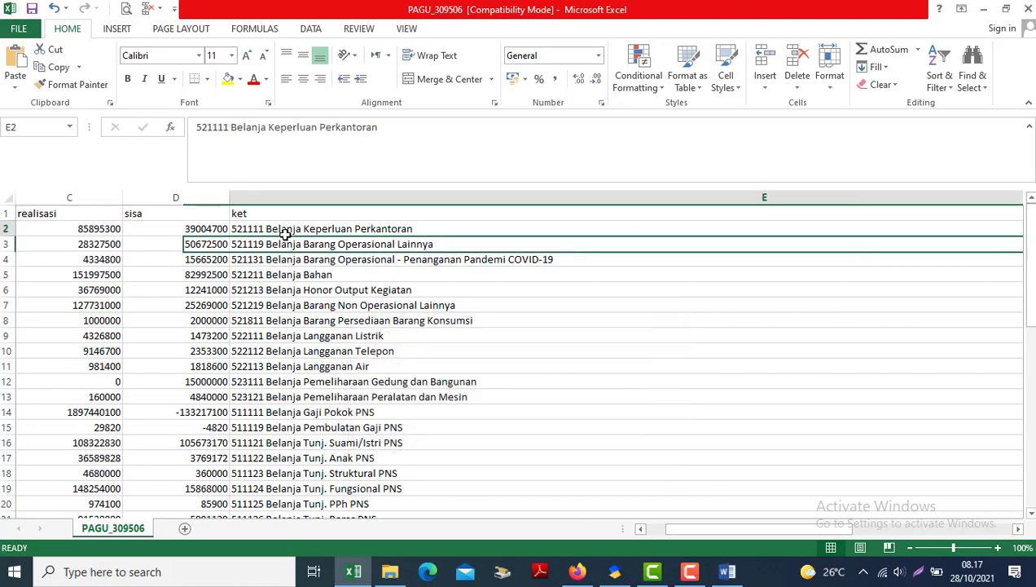
key(ctrl+shift+Down)
key(ctrl+c)
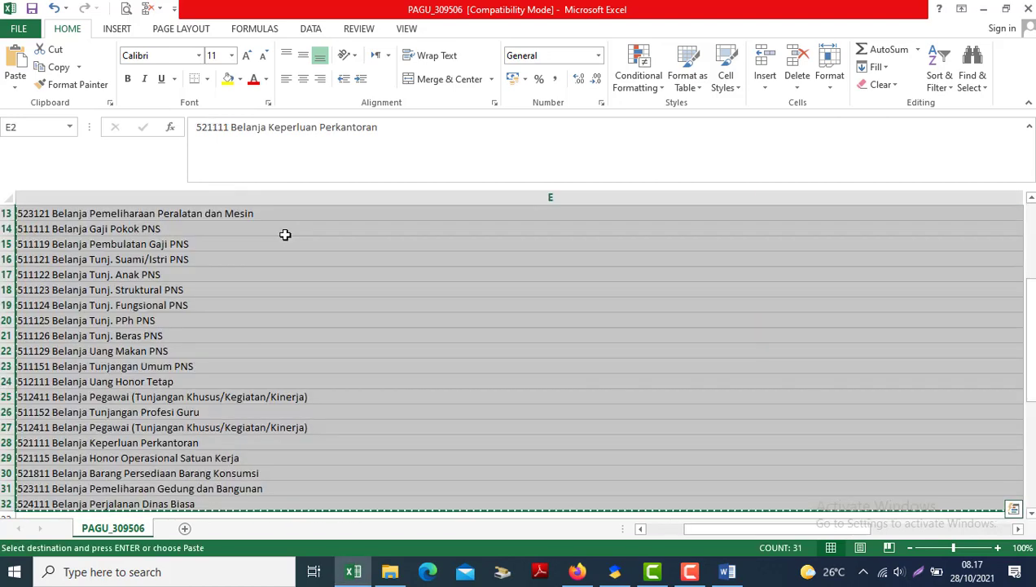
key(Left)
key(Left)
key(Left)
key(Left)
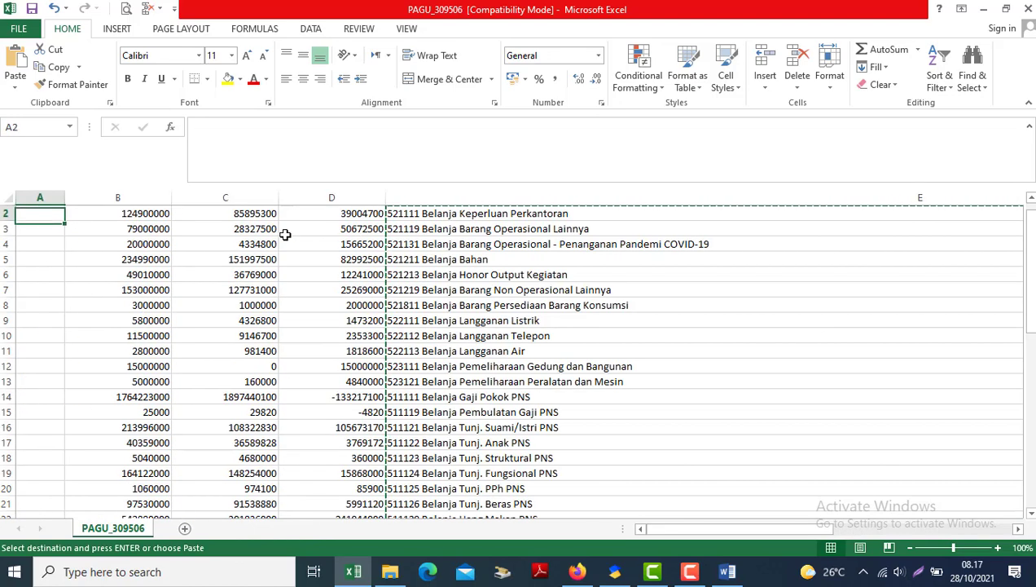
key(Up)
click(39, 233)
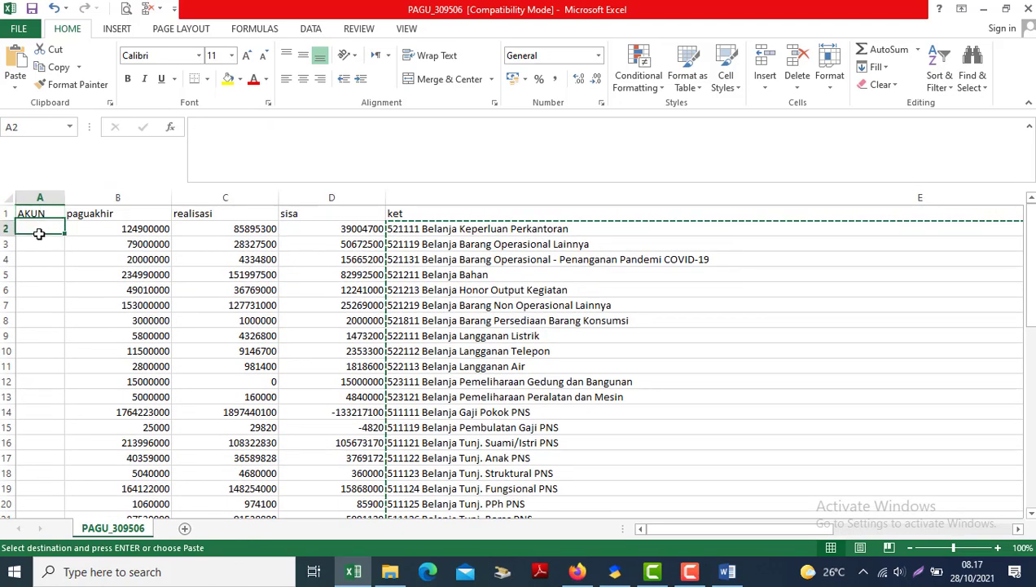
key(ctrl+v)
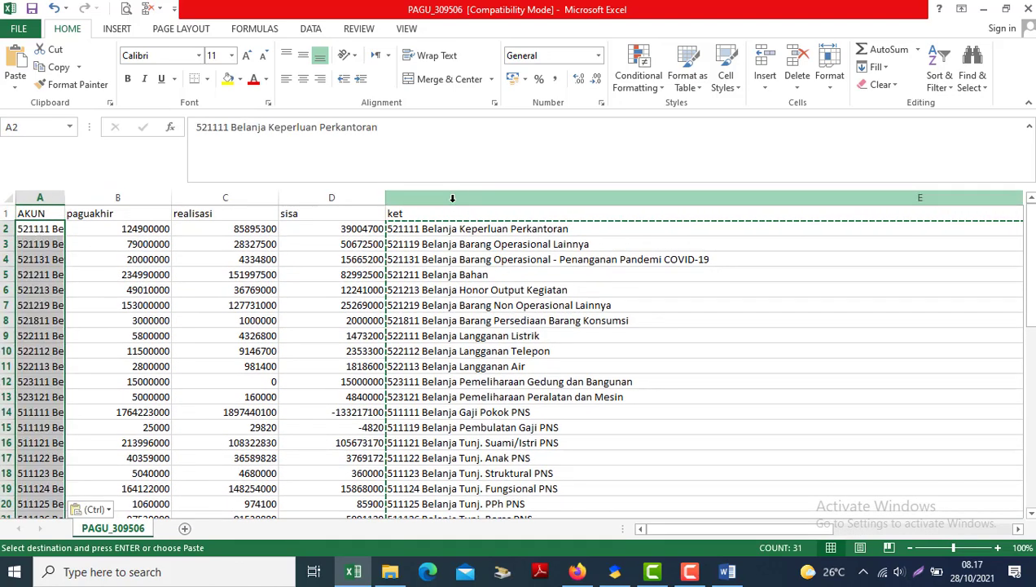
Delete the ket column and the kode column that follows sisa.
click(452, 197)
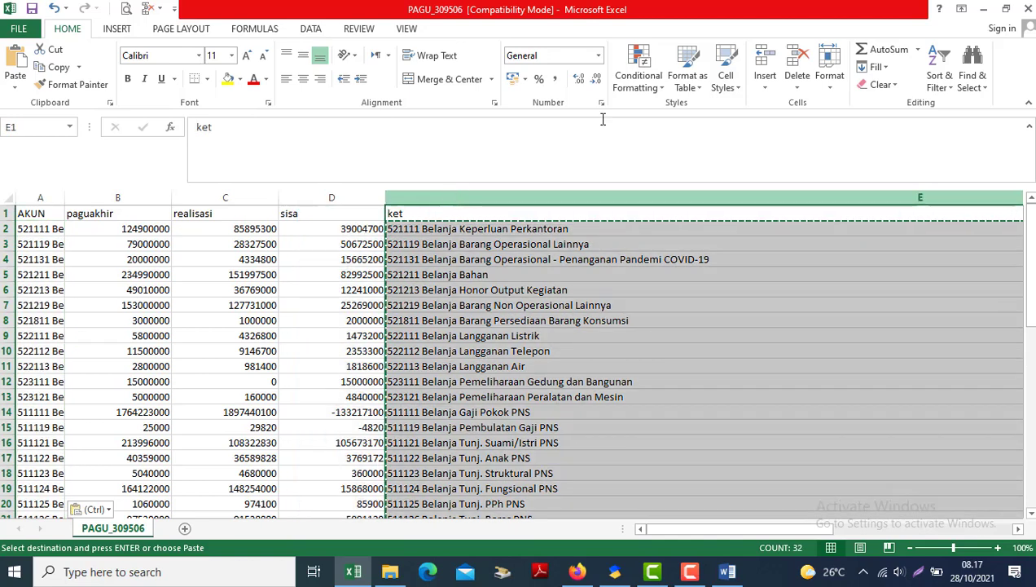
click(810, 57)
click(246, 269)
key(Left)
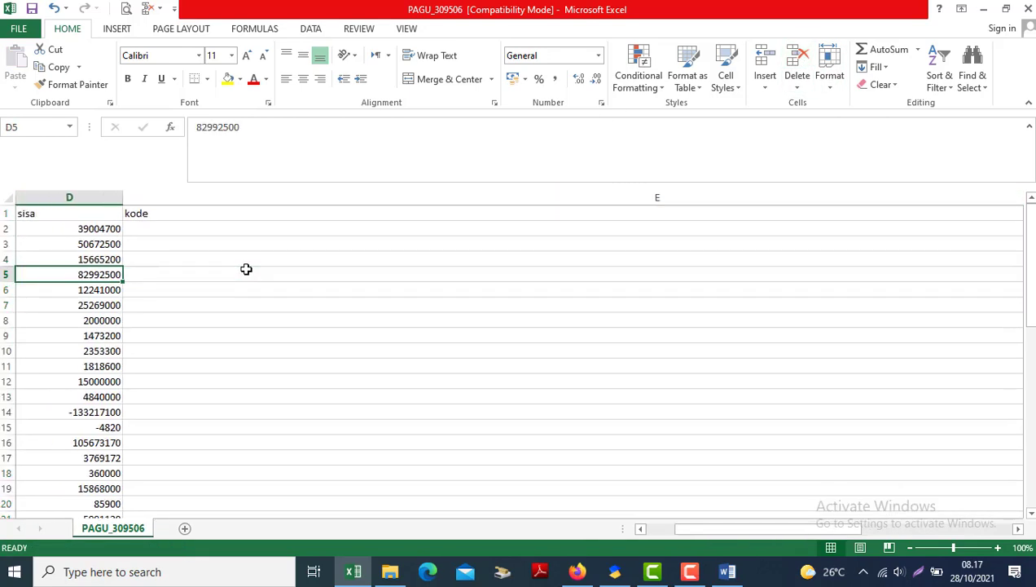
click(182, 197)
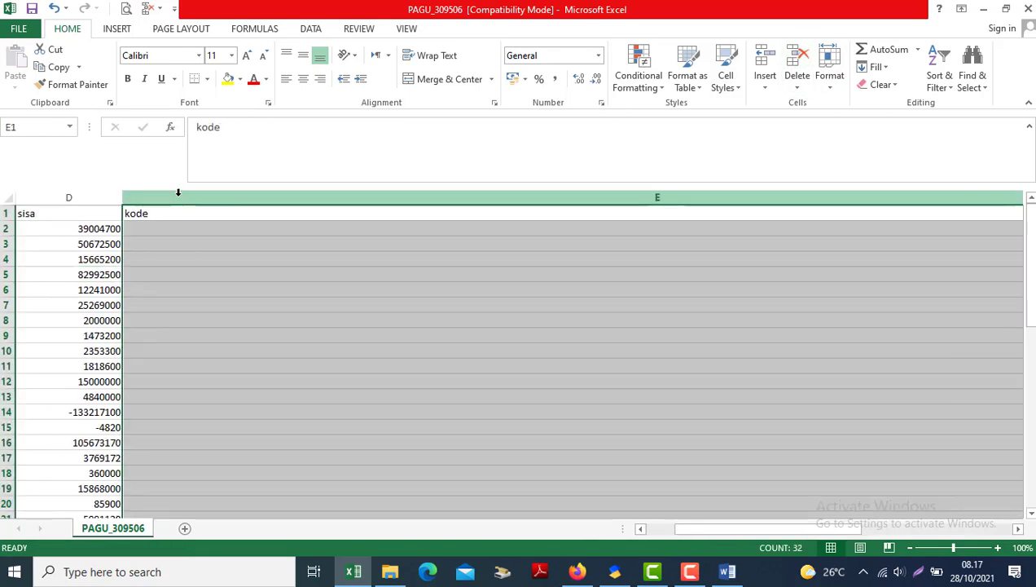
click(804, 56)
click(150, 300)
key(Left)
key(Home)
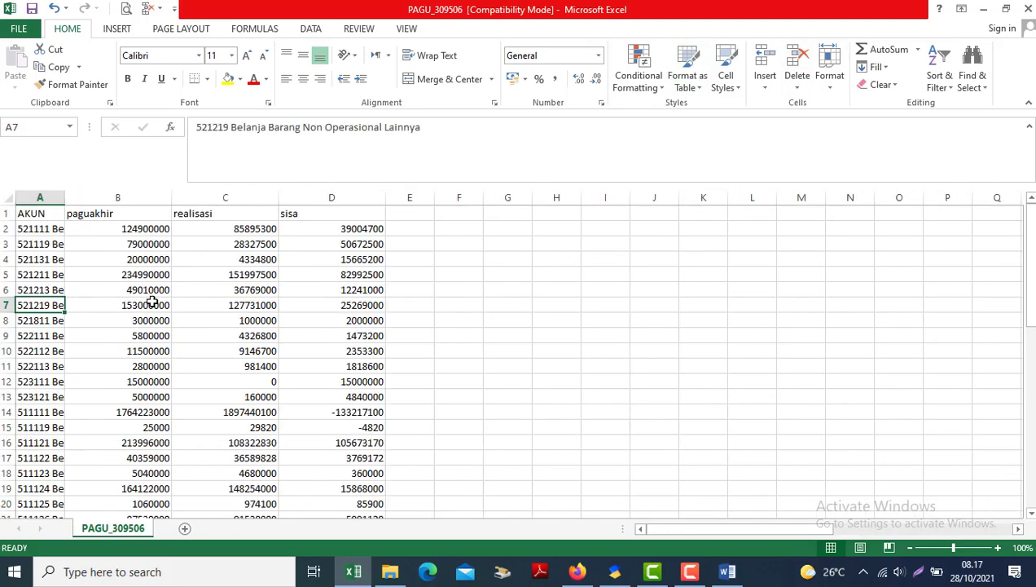
Widen the AKUN column to show the account names and rename the sisa header to sisa dana.
drag(64, 197, 271, 213)
click(409, 229)
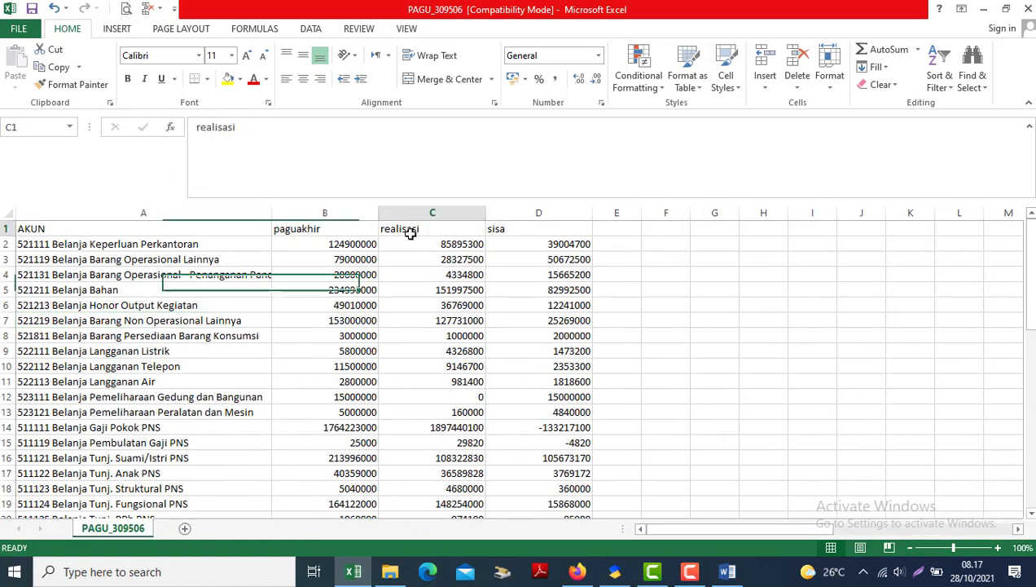
click(521, 229)
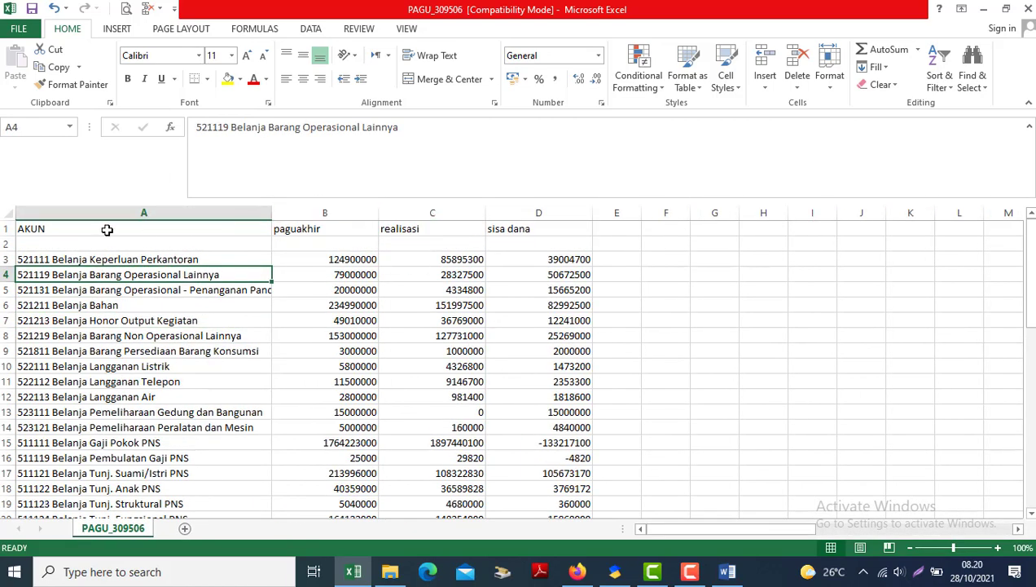
Delete the blank row 2 beneath the header row.
key(Up)
key(Up)
key(Up)
click(618, 246)
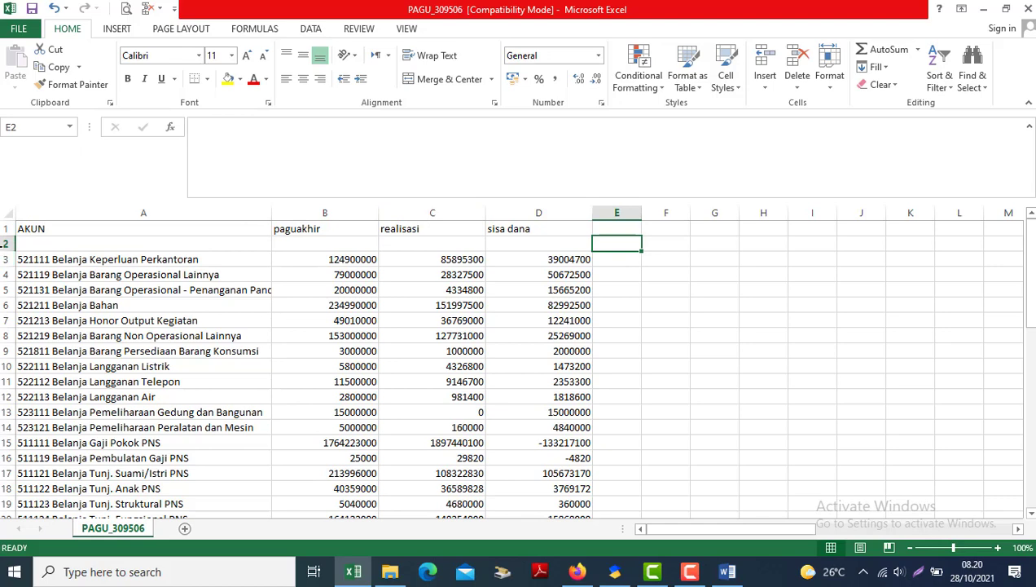
click(6, 243)
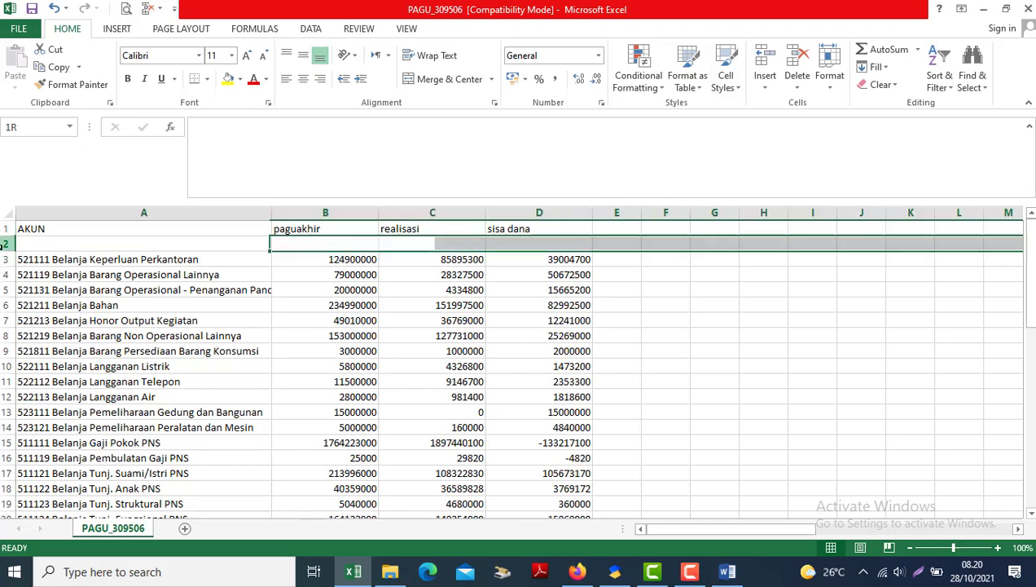
click(798, 57)
Insert four new columns between realisasi and sisa dana.
click(509, 213)
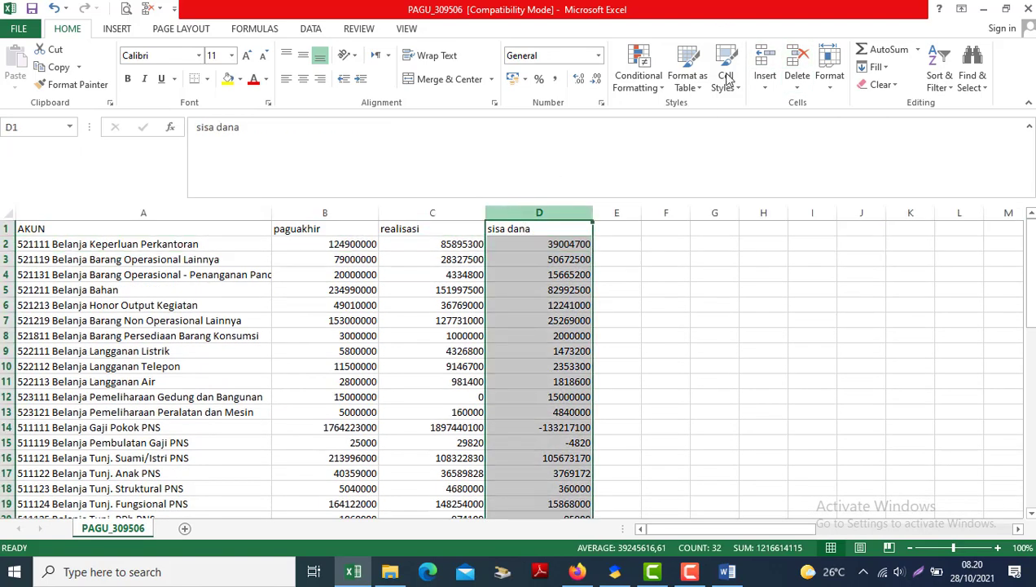
click(765, 56)
click(764, 55)
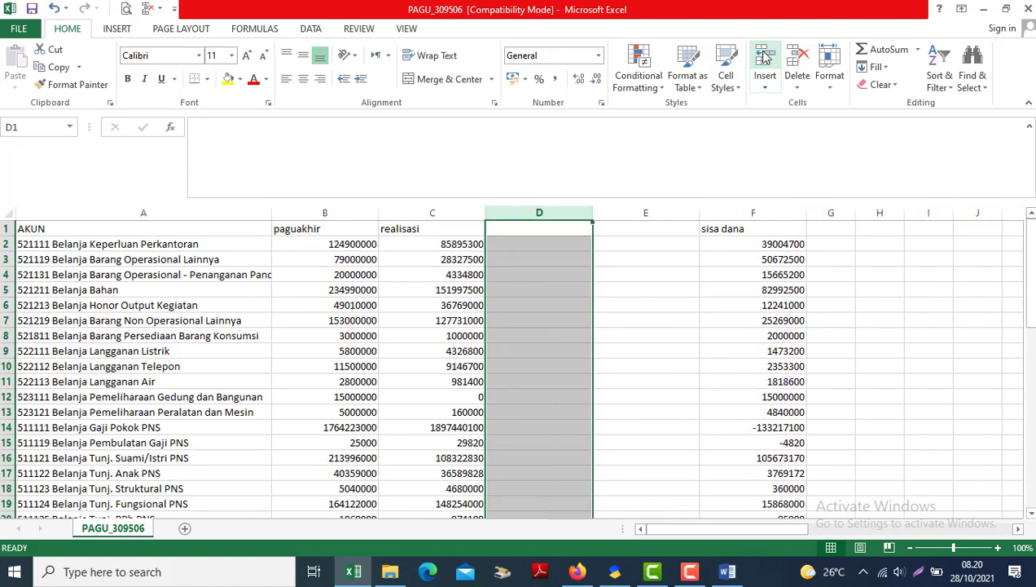
click(765, 55)
click(764, 55)
click(555, 243)
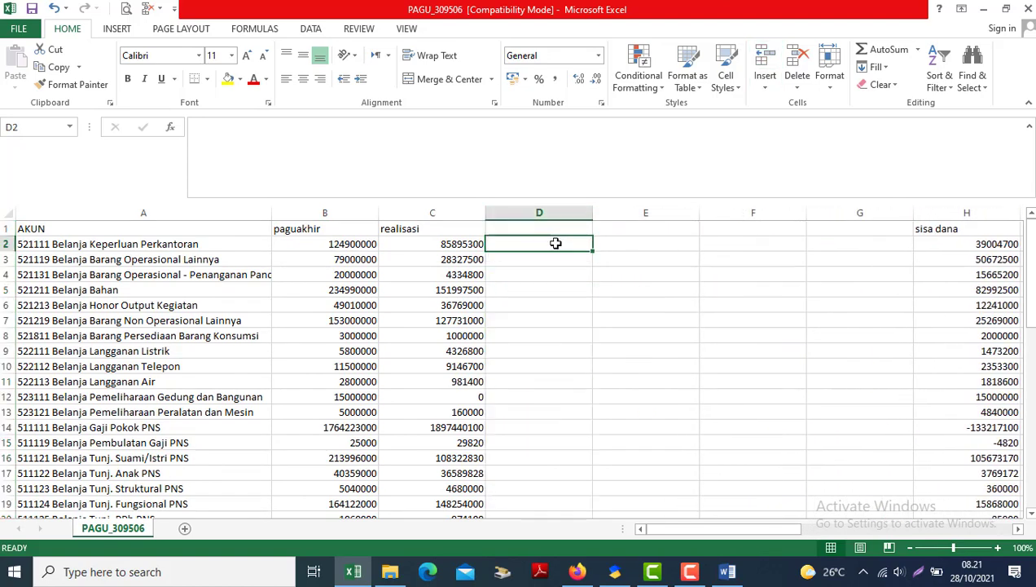
key(Up)
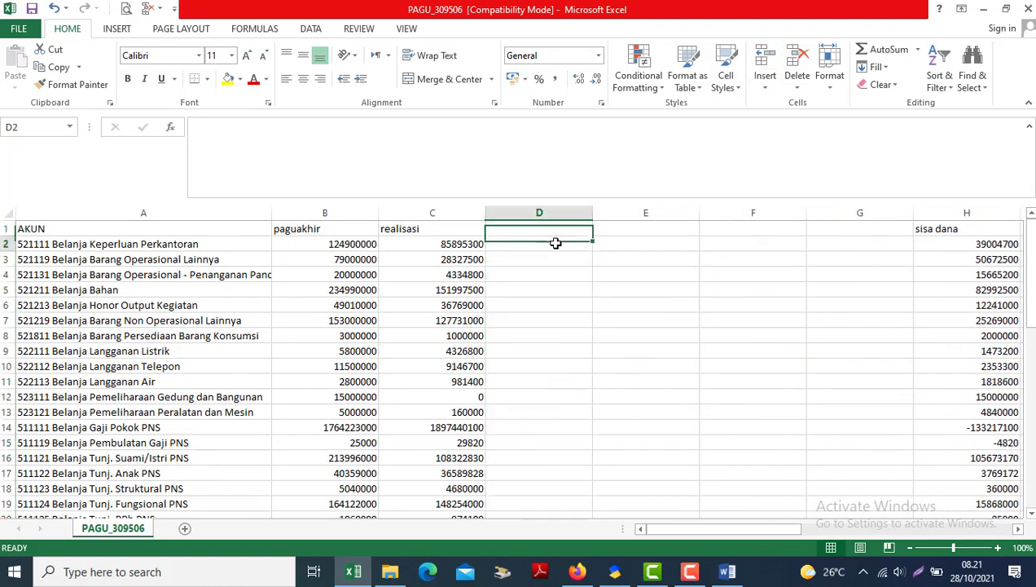
Insert a blank row 2 between the headers and the first account row.
click(5, 244)
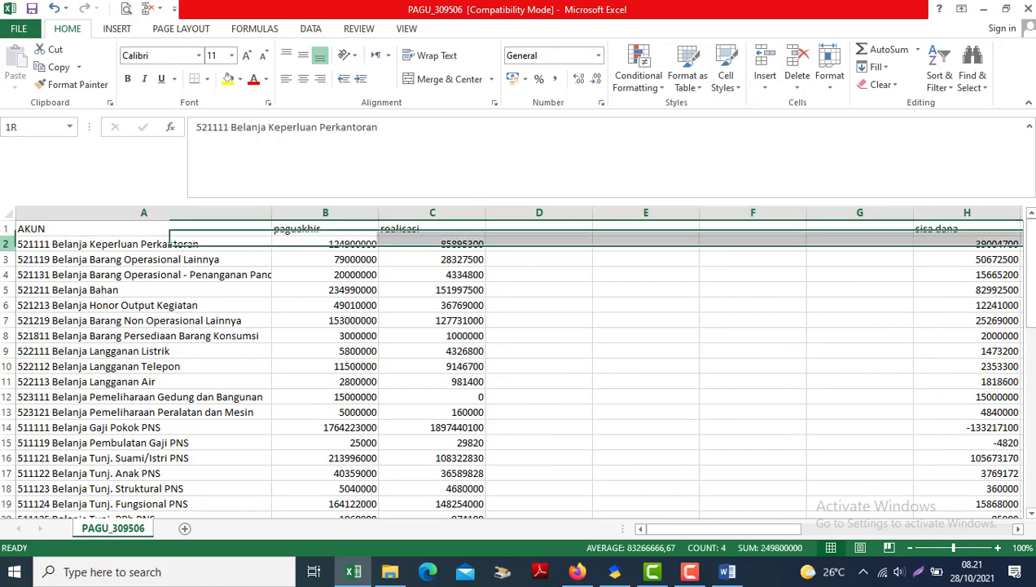
click(765, 57)
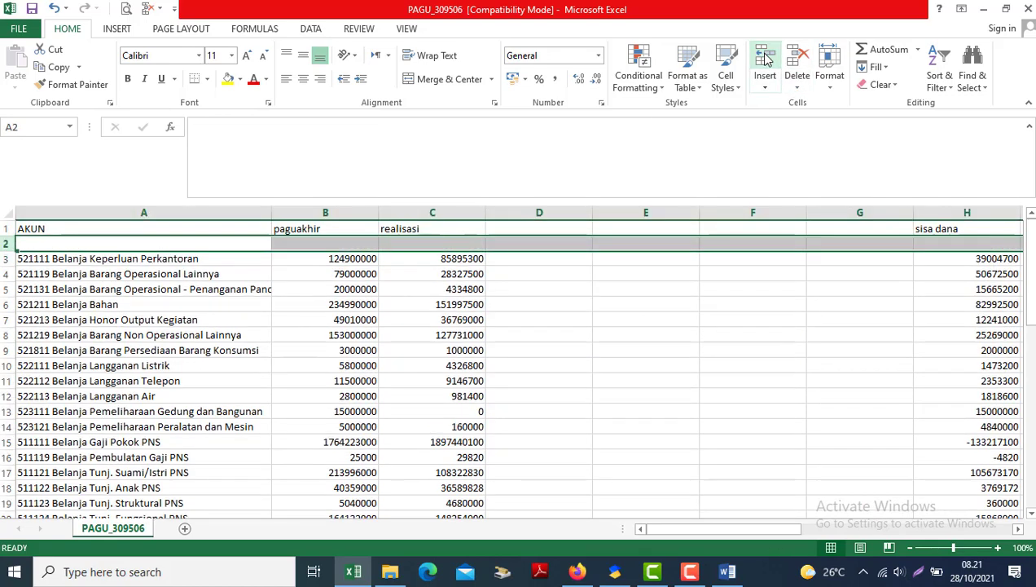
click(509, 228)
key(shift+Right)
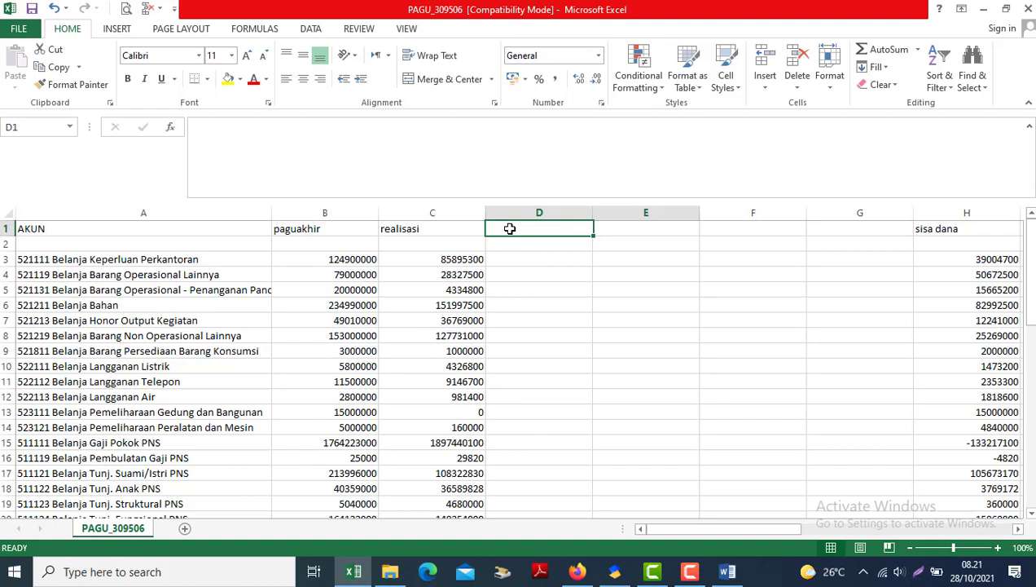
key(Down)
click(509, 229)
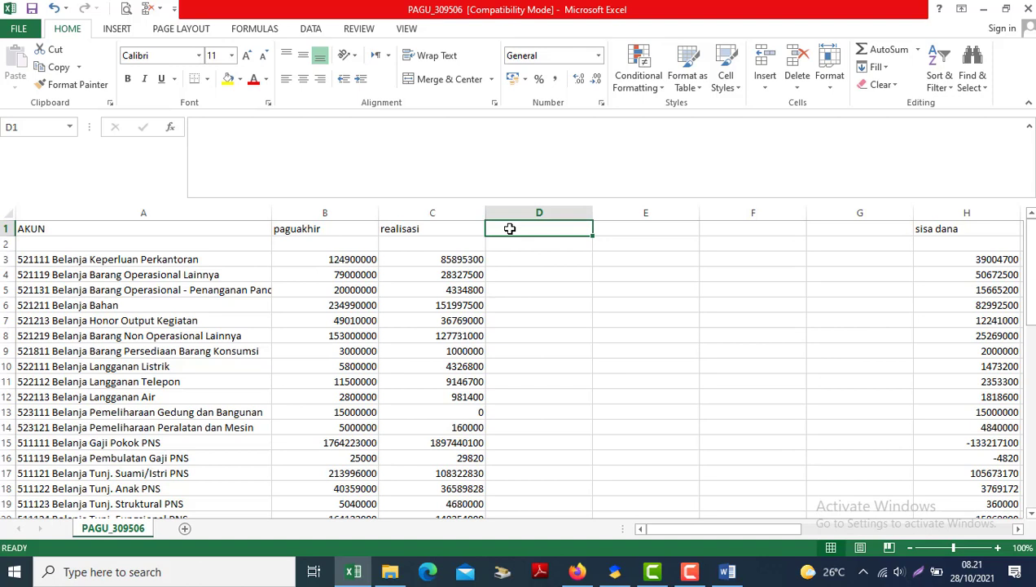
key(Down)
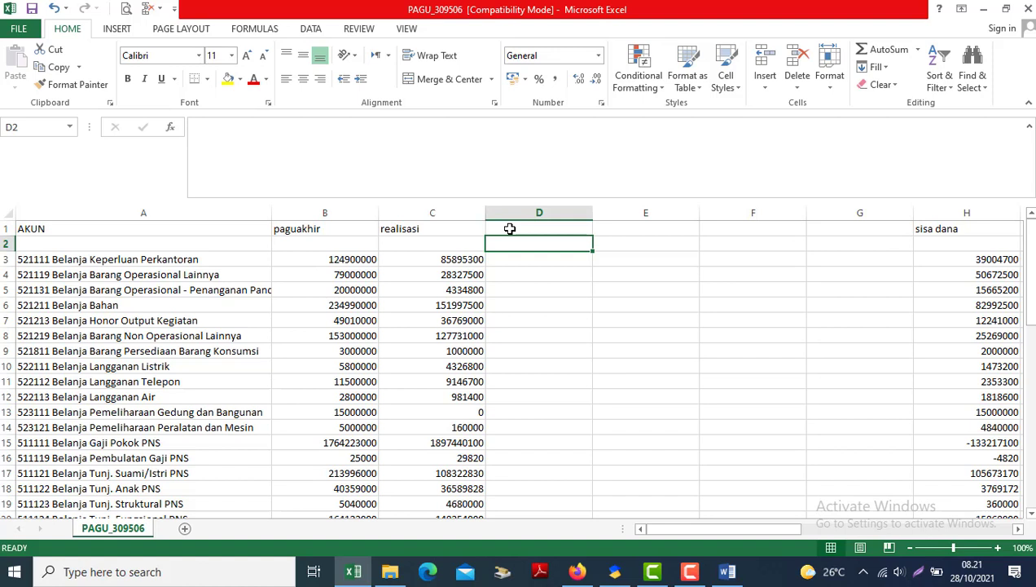
Merge and center D1:F1 and enter the heading Hitung Real.
click(510, 229)
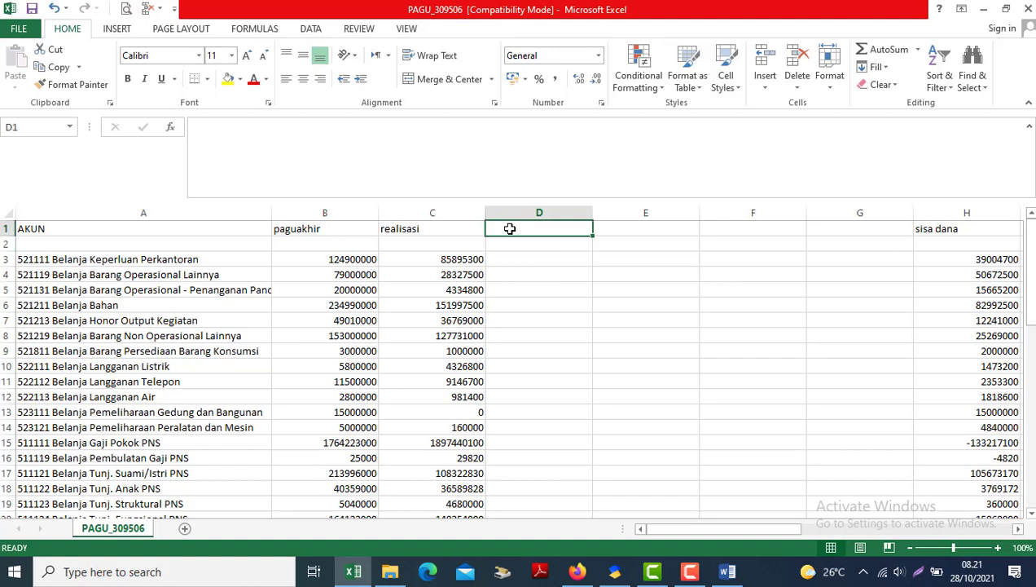
key(shift+Right)
key(shift+Right)
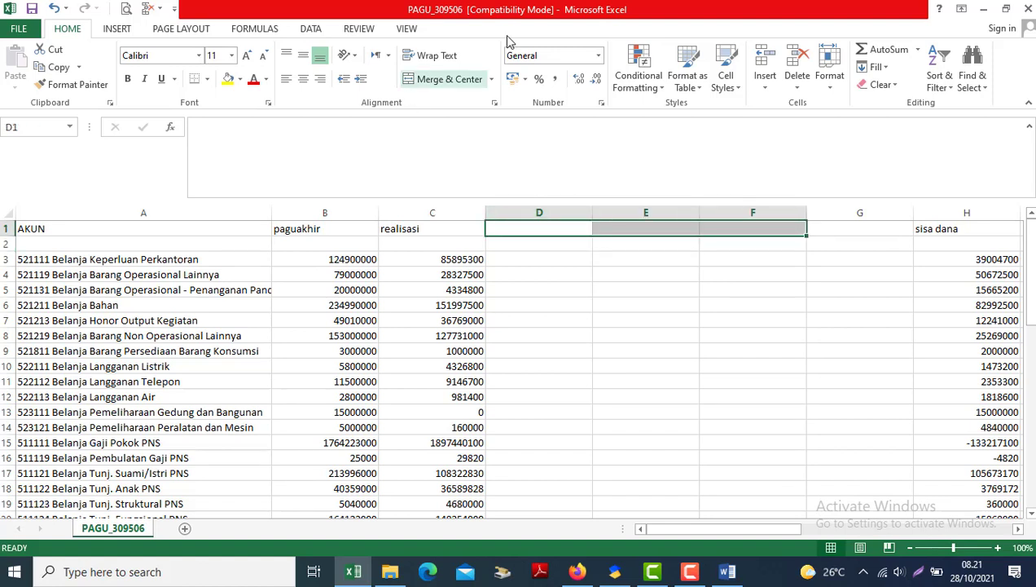
click(450, 79)
text(Ho)
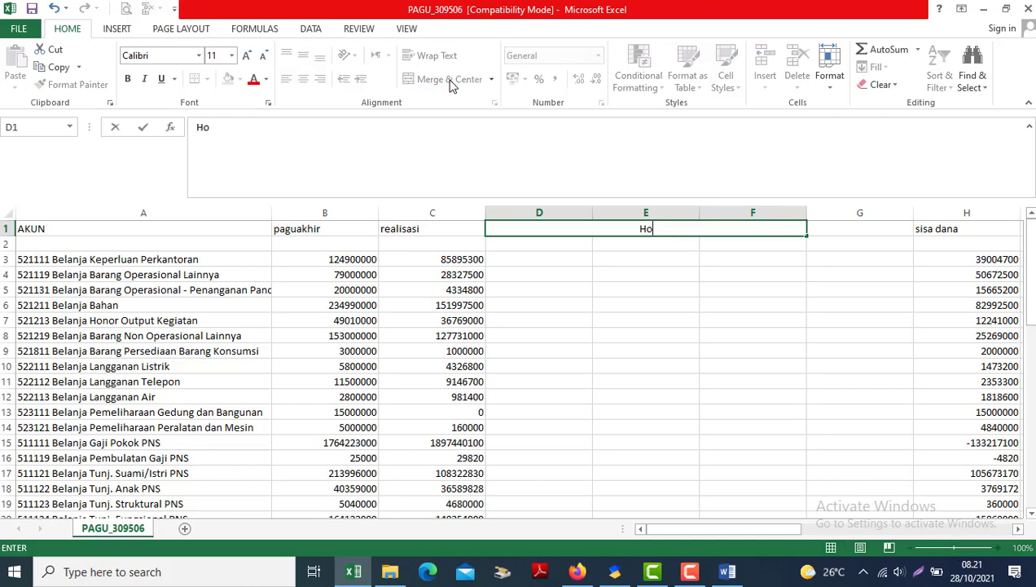
text(tung Real)
key(Return)
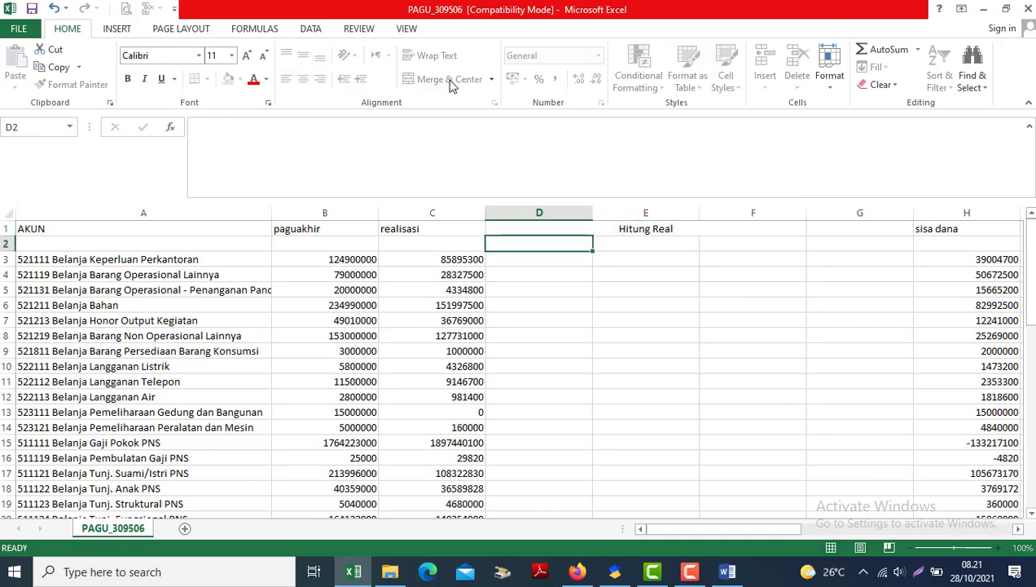
Enter the month subheadings Oktober, Nop and Des in D2:F2 beneath the Hitung Real heading.
text(Oktober)
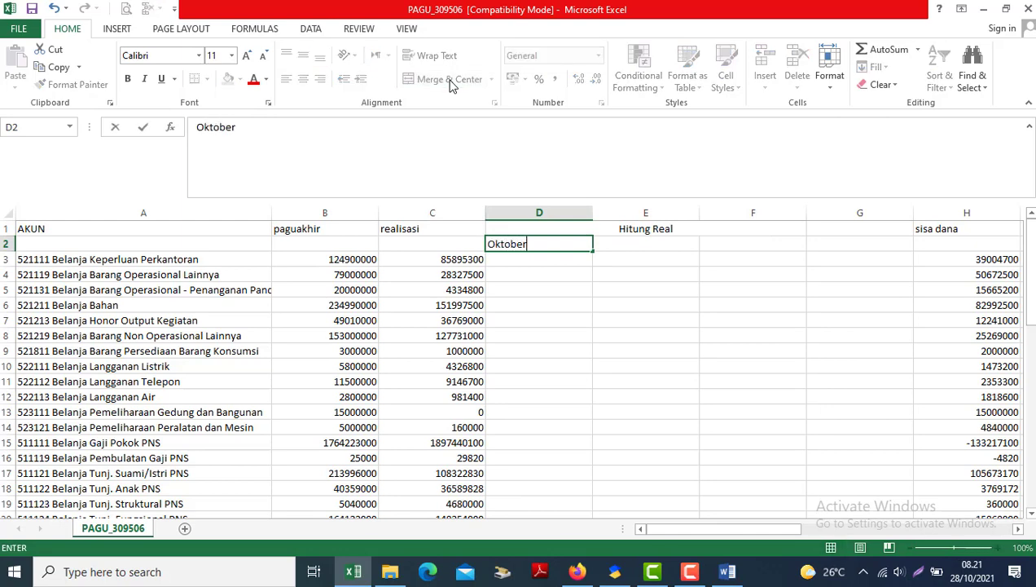
key(Tab)
text(N)
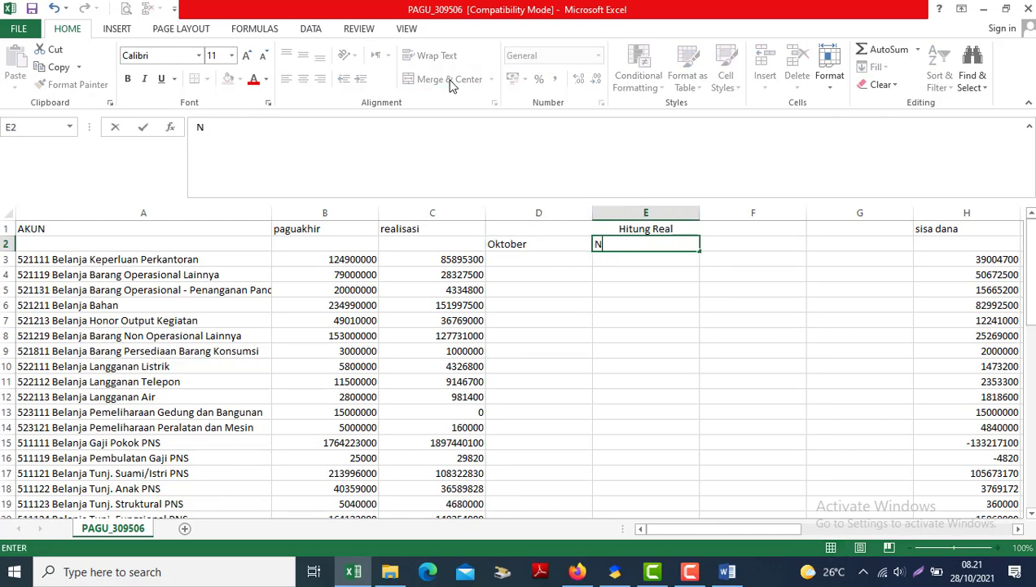
key(Tab)
text(DEs)
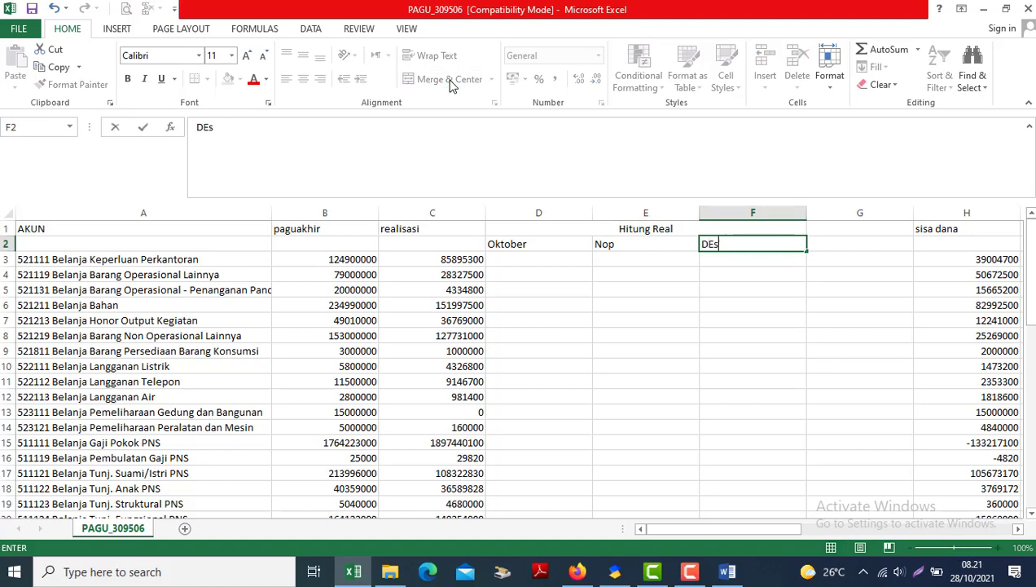
key(BackSpace)
key(BackSpace)
text(es)
key(Tab)
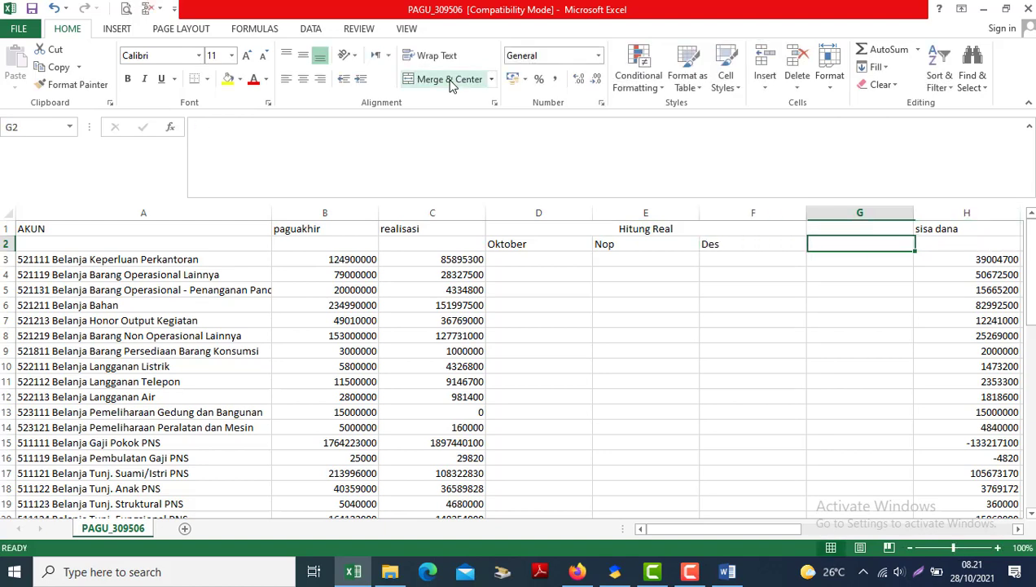
Enter the two-line heading Total Kebutuhan in G1 and s.d. Des 2021 in G2.
key(Up)
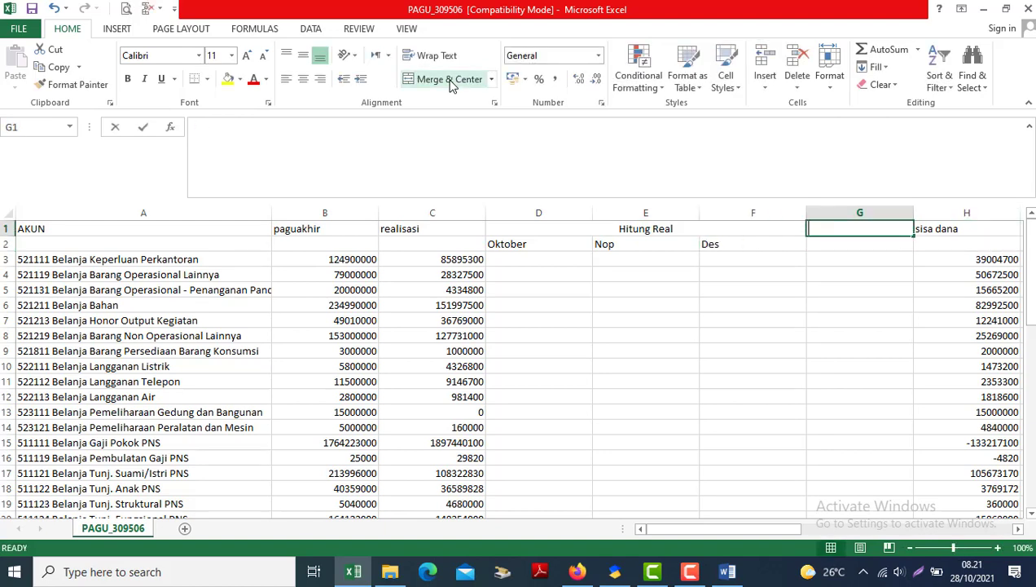
text(Total Kebutuhan)
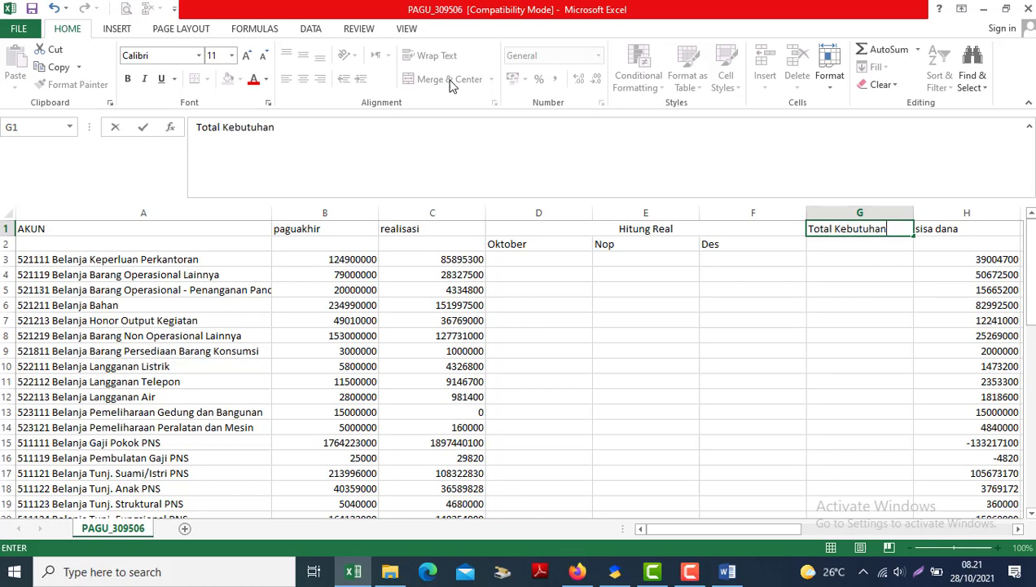
key(Return)
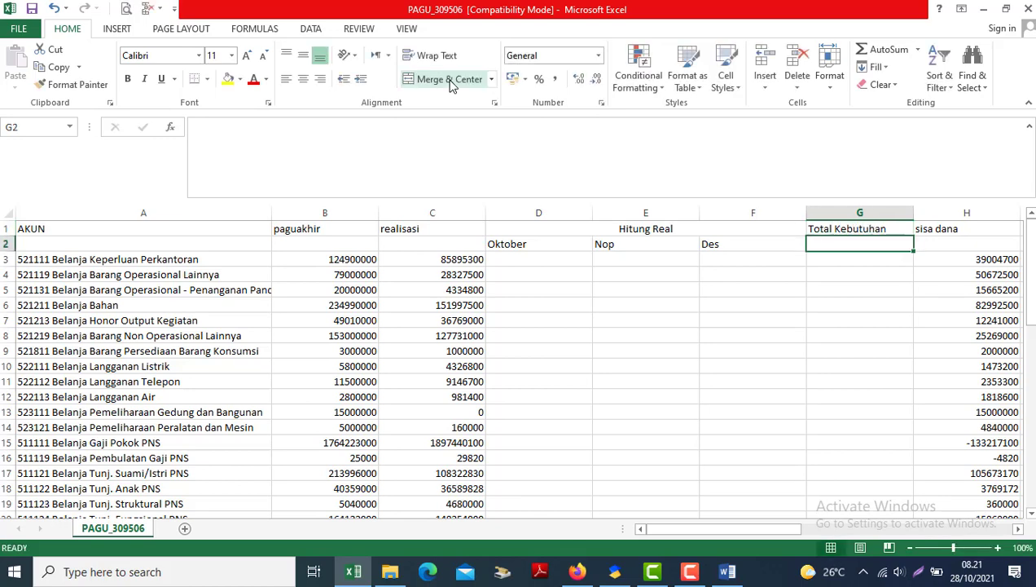
text(s.d. De)
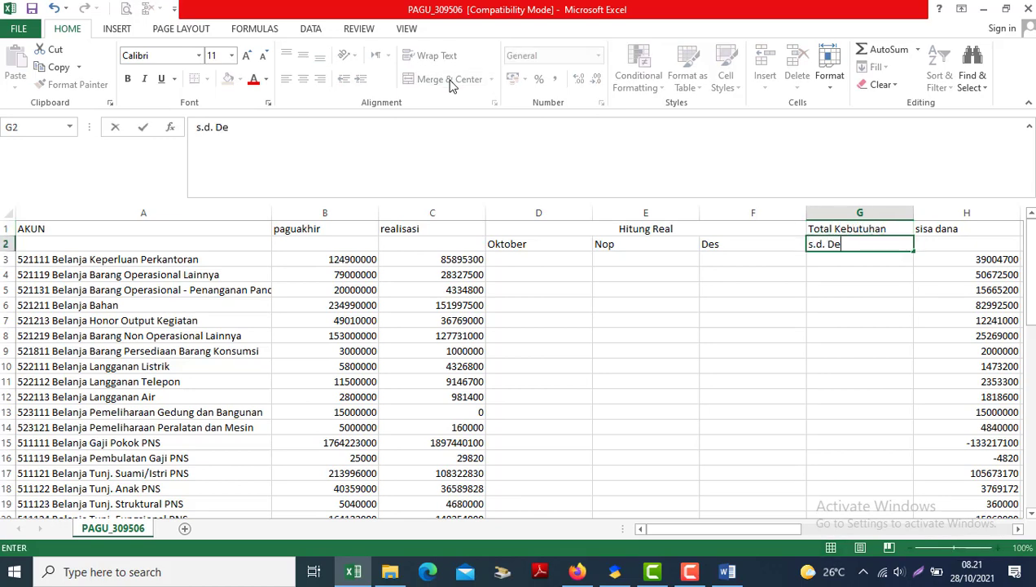
text(se2021)
key(Return)
Center the header cells A1:H2 horizontally, align them to the middle vertically and make them bold.
key(Right)
key(Right)
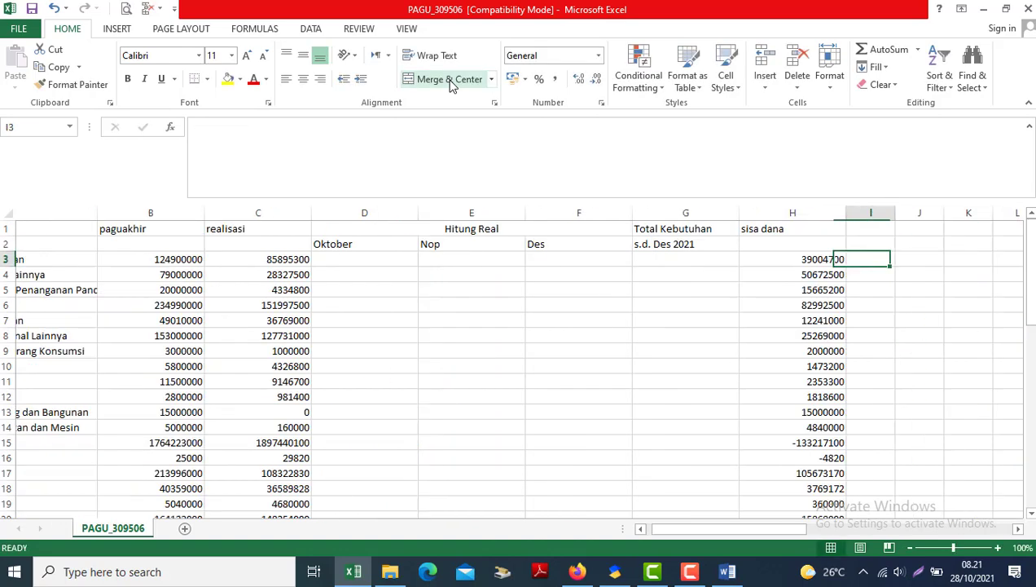
key(Left)
key(Left)
key(Left)
key(Left)
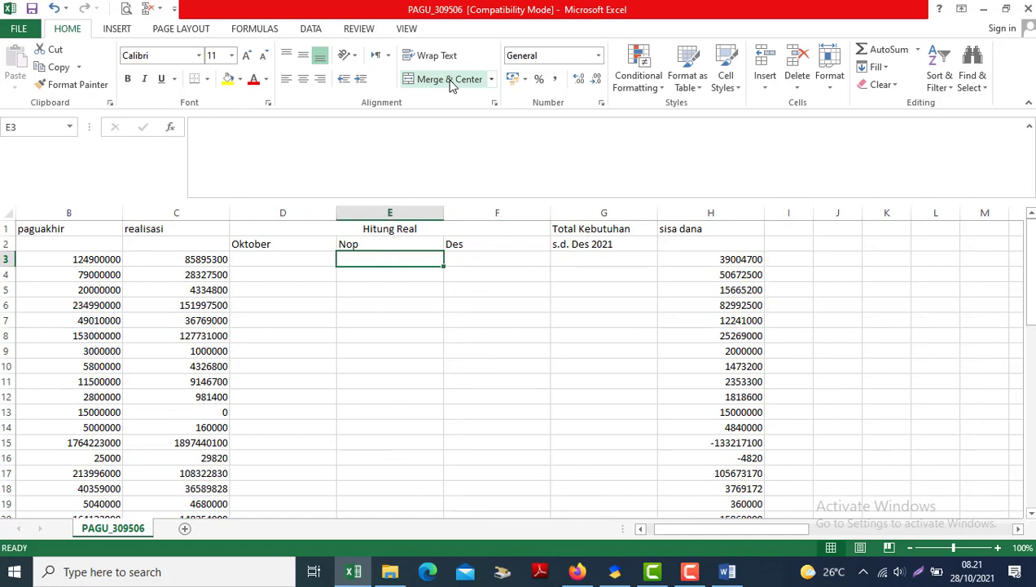
key(Right)
key(Left)
key(Left)
key(Left)
key(Left)
key(Left)
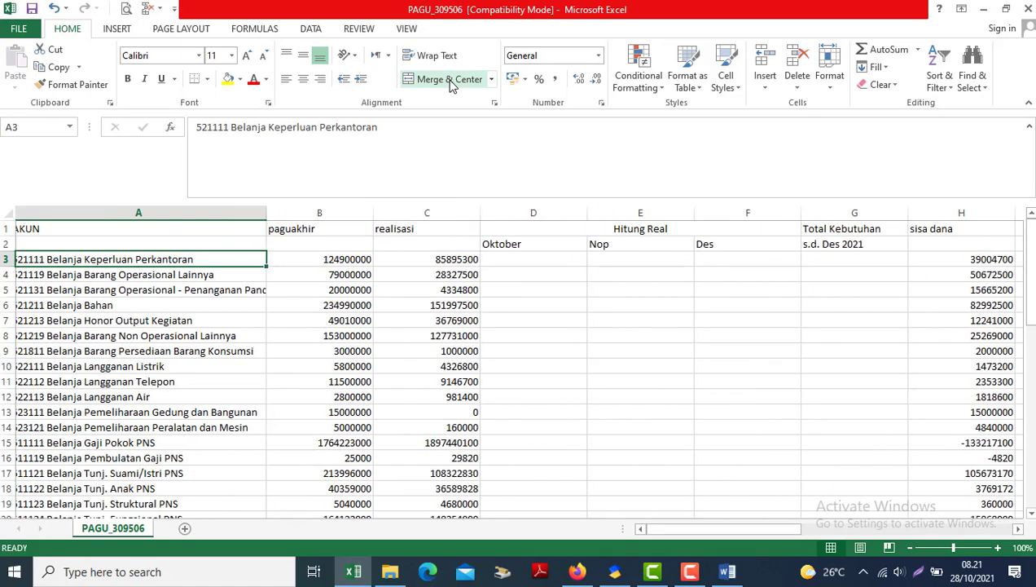
key(Up)
key(Up)
key(shift+Down)
key(shift+Right)
key(shift+Right)
key(shift+Right)
key(shift+Right)
key(shift+Right)
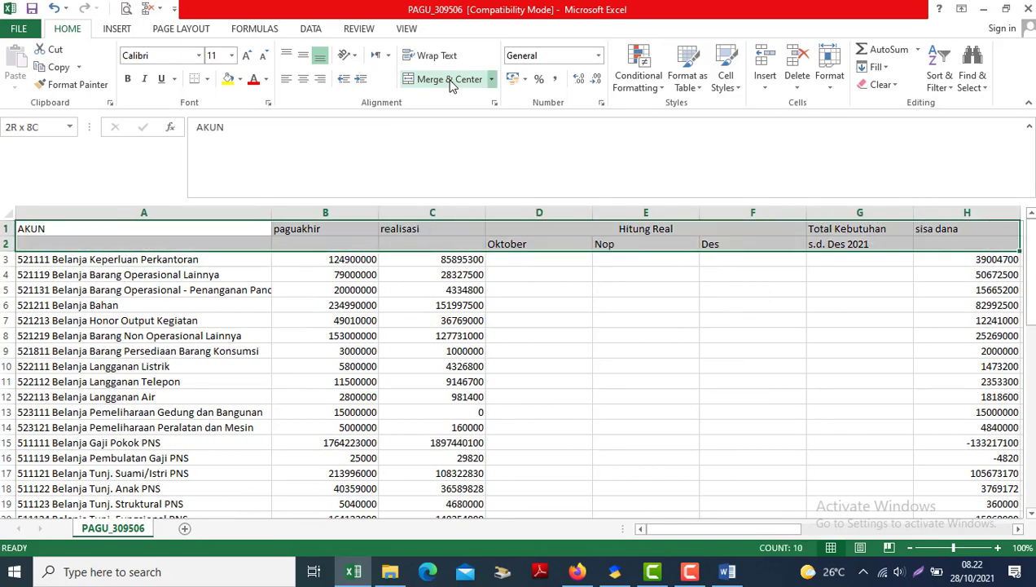
click(303, 79)
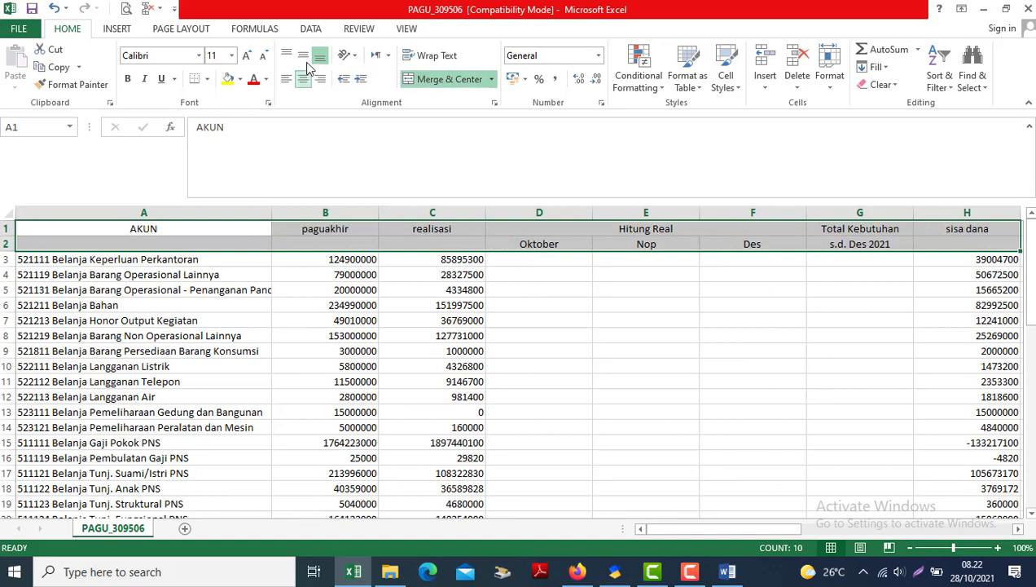
click(303, 55)
key(ctrl+b)
Clear the sisa dana value of the first account row in H3.
key(Right)
key(Right)
key(Right)
key(Right)
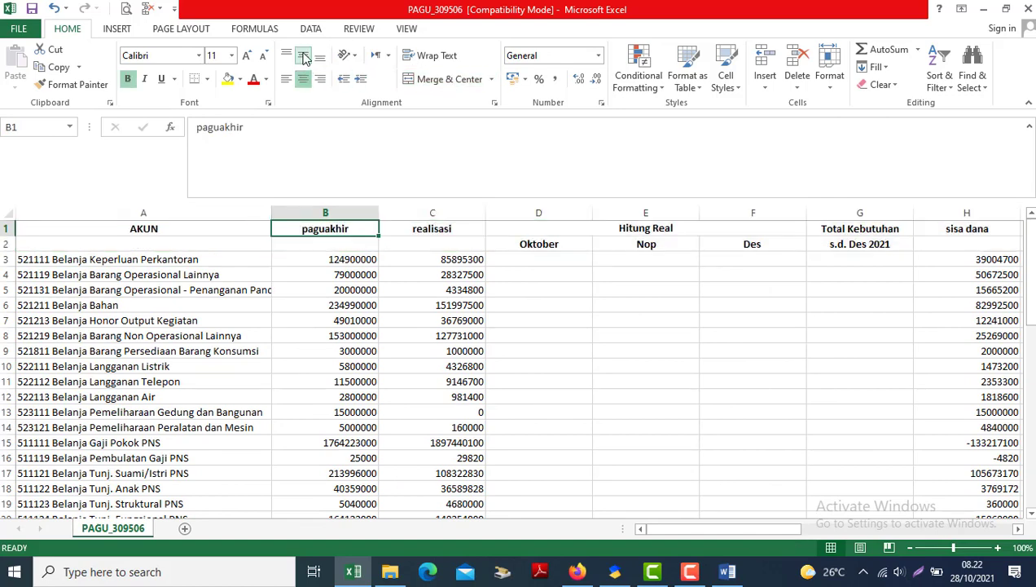
key(Down)
key(Down)
key(Right)
key(Right)
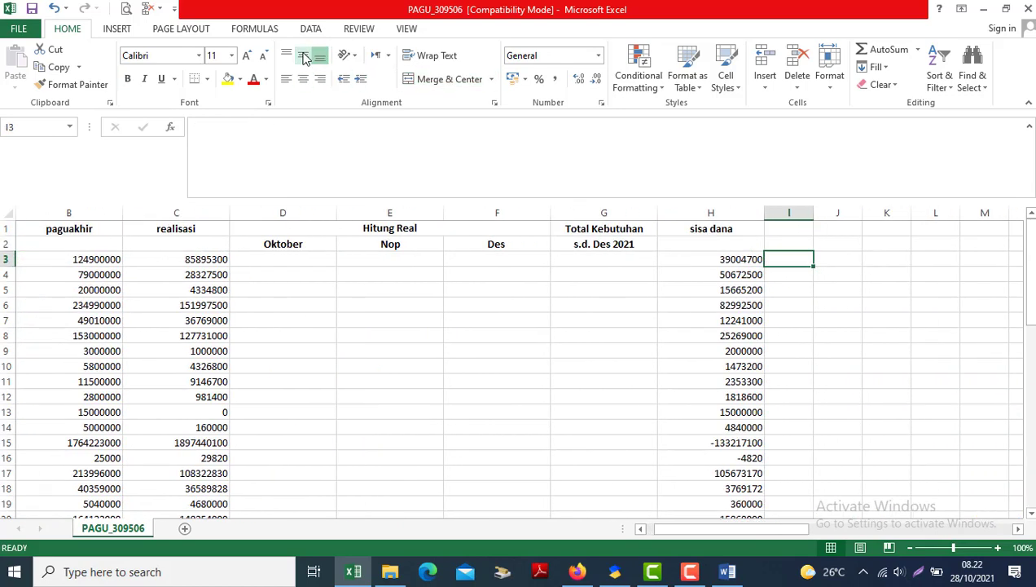
key(Left)
key(Delete)
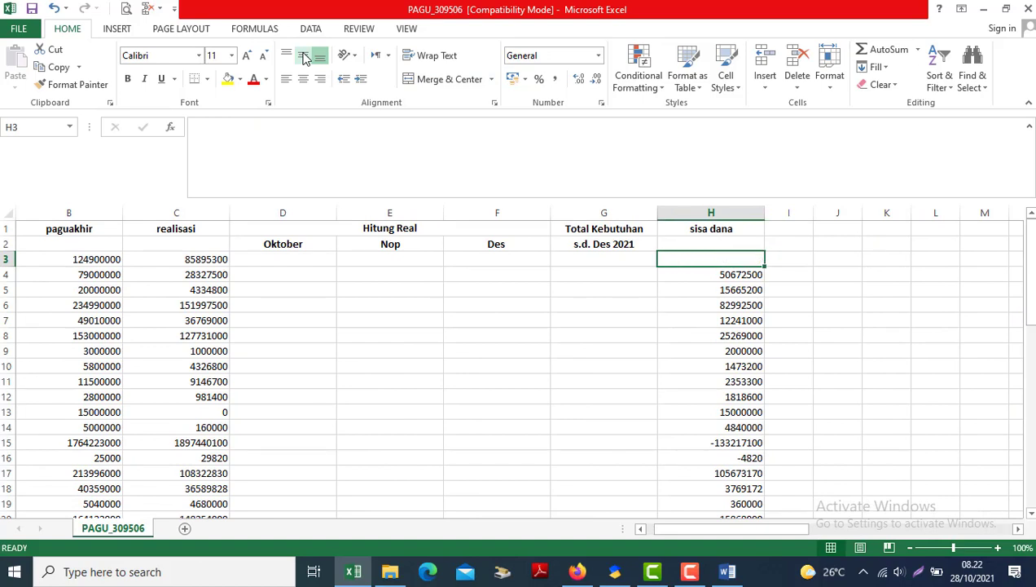
Enter the formula =C3+D3+E3+F3 in G3 to total realisasi and the three months' needs.
key(Left)
key(Right)
key(Left)
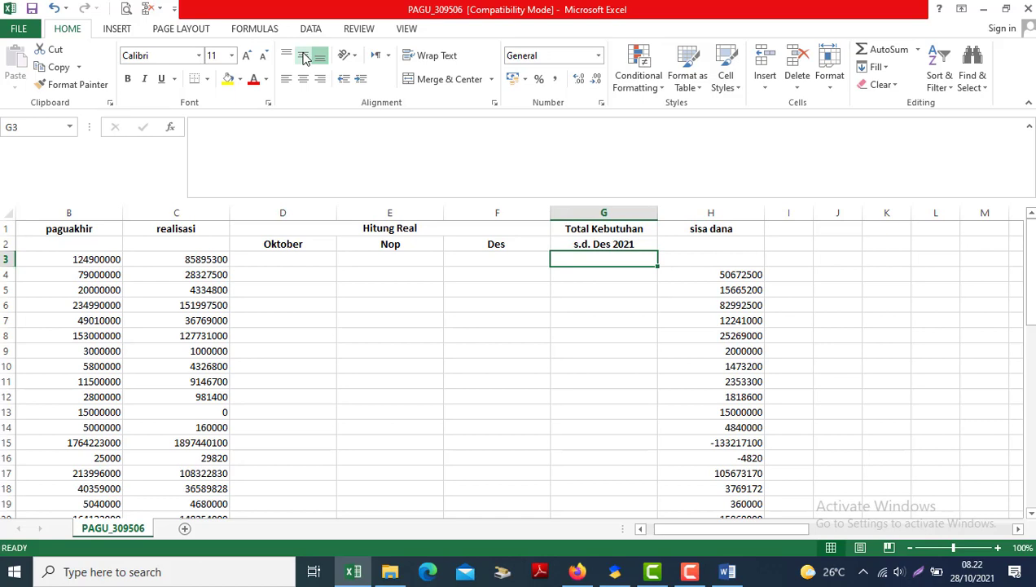
text(=)
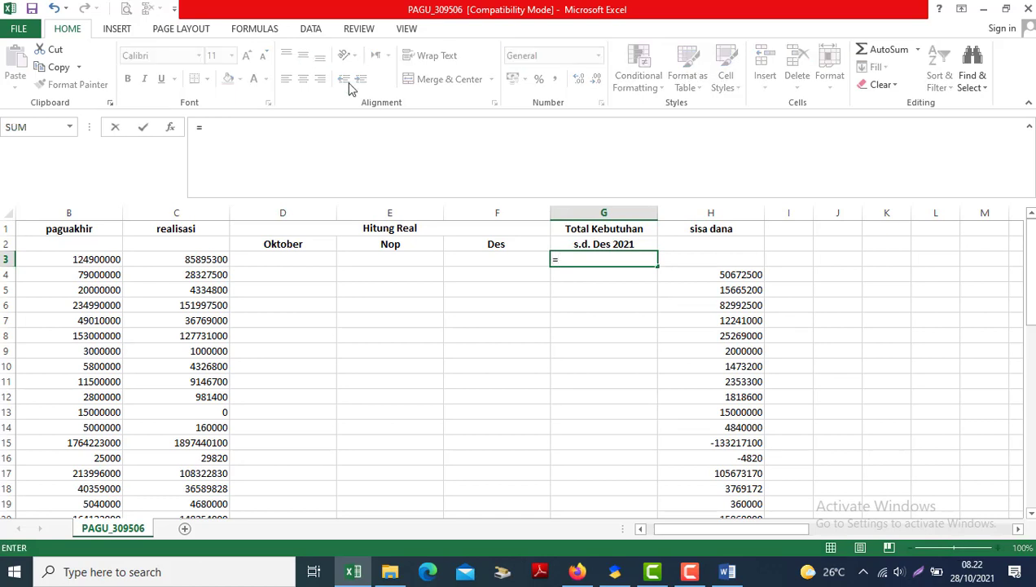
click(174, 261)
text(+)
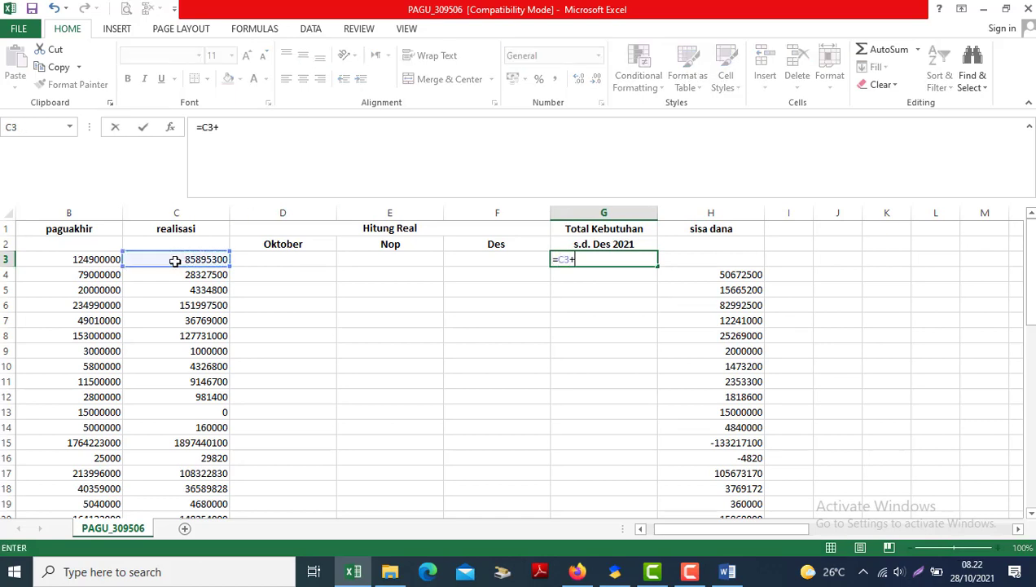
click(278, 259)
text(+)
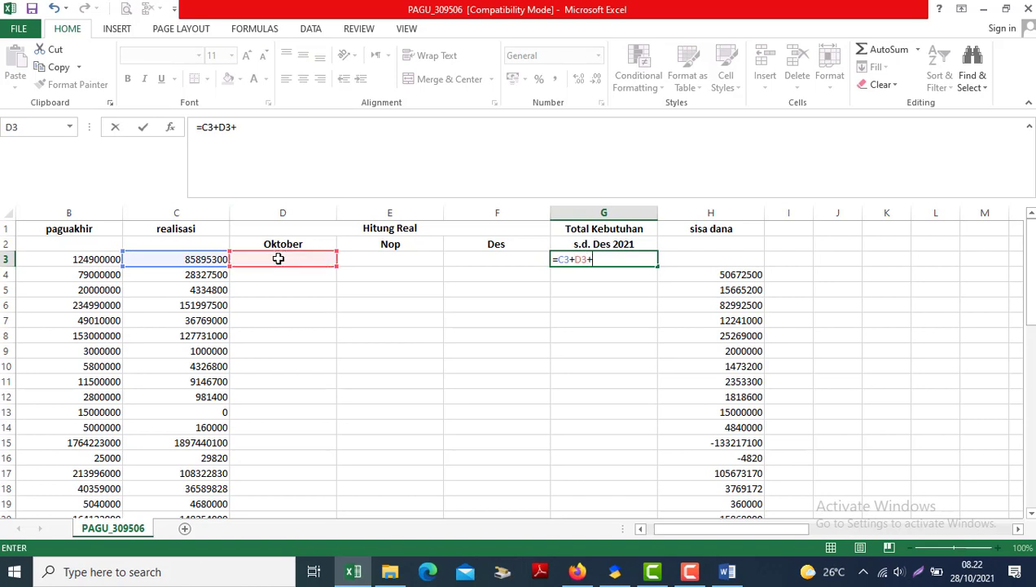
click(381, 259)
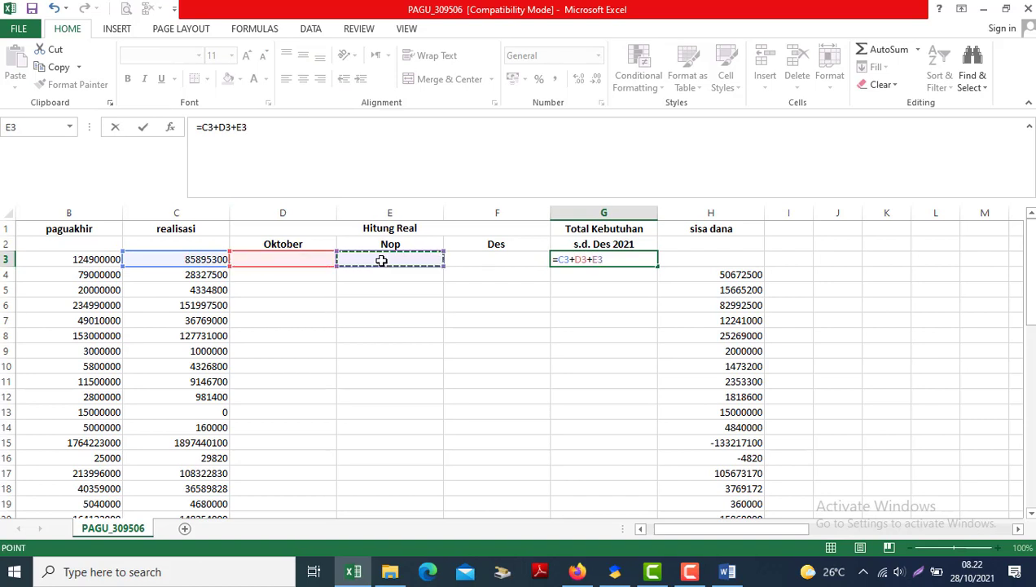
text(+)
click(494, 262)
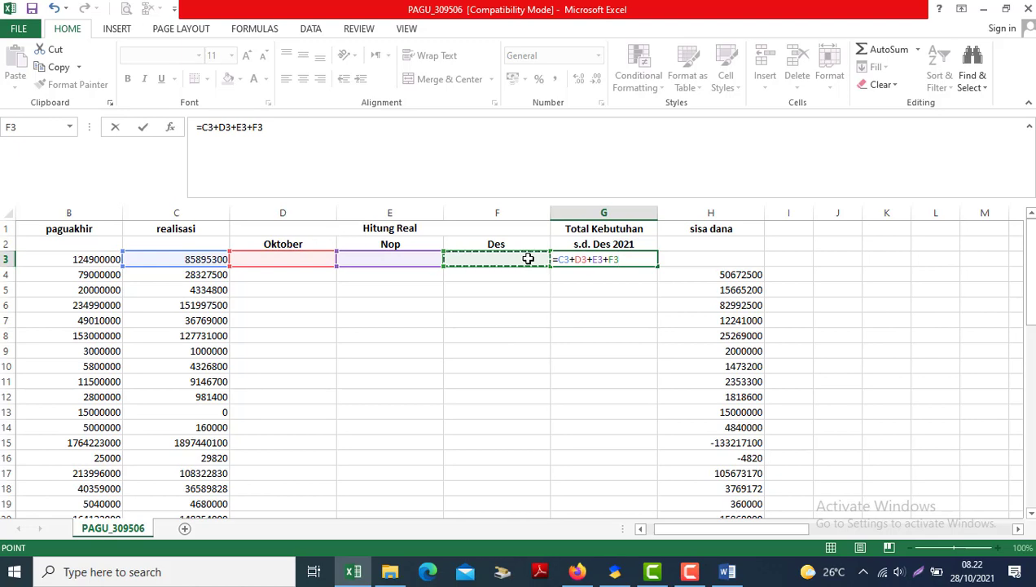
key(Return)
Copy the Total Kebutuhan formula from G3 into G4:G33 for all remaining account rows.
key(Up)
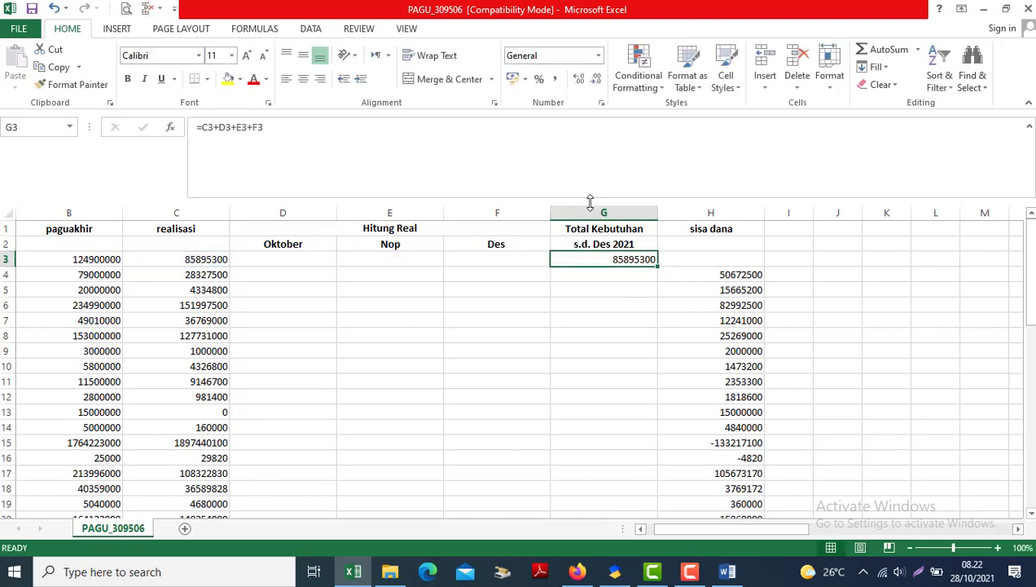
key(ctrl+c)
key(Down)
key(ctrl+shift+Down)
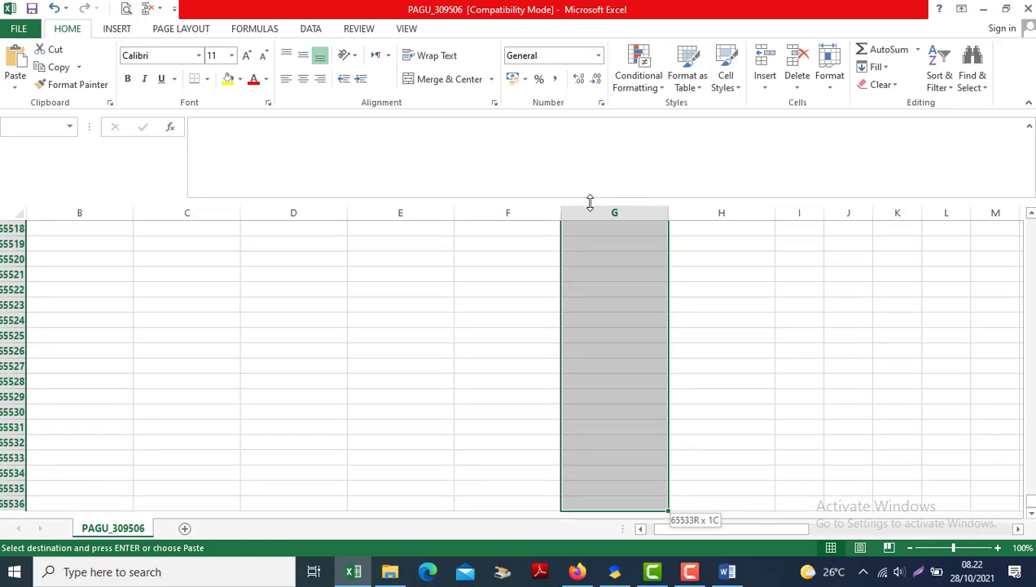
key(ctrl+Up)
key(shift+Down)
key(shift+Down)
key(shift+Down)
key(shift+Down)
key(shift+Down)
key(shift+Down)
key(shift+Down)
key(shift+Down)
key(shift+Down)
key(shift+Down)
key(shift+Down)
key(shift+Down)
key(shift+Down)
key(shift+Down)
key(shift+Down)
key(shift+Down)
key(shift+Down)
key(shift+Down)
key(shift+Down)
key(shift+Down)
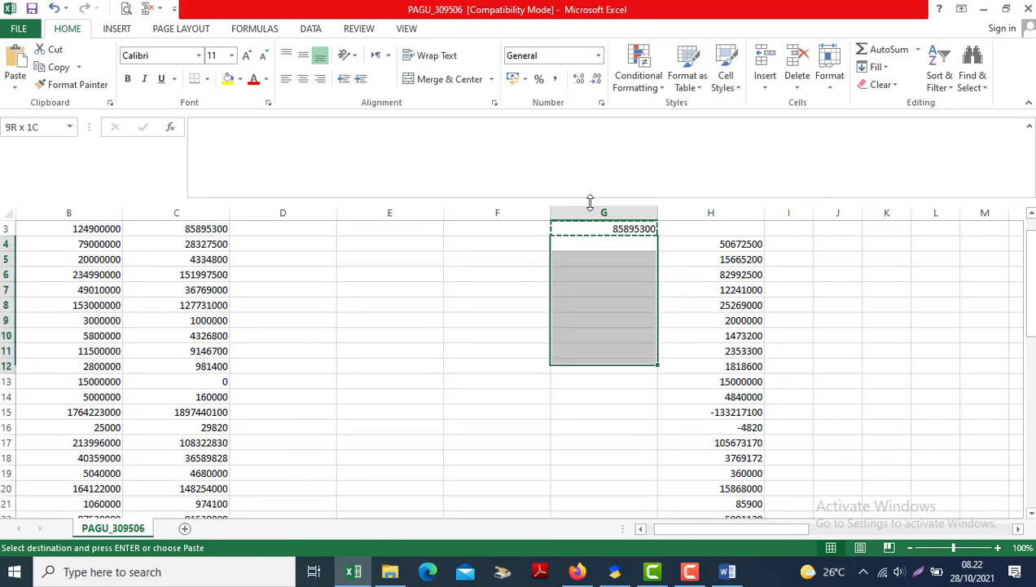
key(shift+Up)
key(shift+Up)
key(shift+Up)
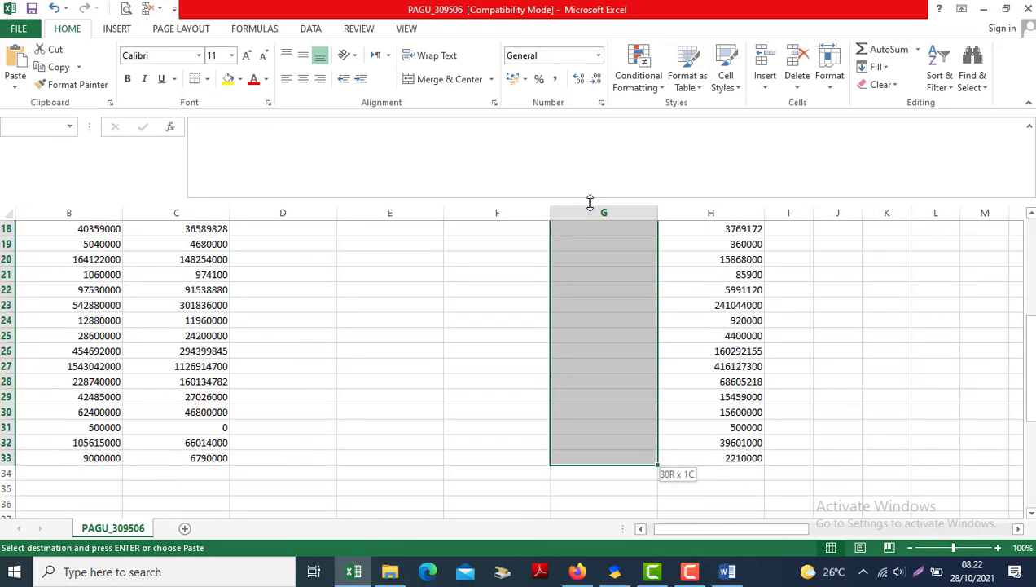
key(ctrl+v)
key(shift+Up)
key(shift+Up)
key(shift+Up)
key(shift+Up)
key(shift+Up)
key(shift+Up)
key(shift+Up)
key(shift+Up)
key(shift+Up)
key(shift+Up)
key(shift+Up)
key(shift+Up)
key(shift+Up)
key(shift+Up)
key(shift+Up)
key(shift+Up)
key(shift+Up)
key(shift+Up)
key(shift+Up)
key(shift+Up)
key(Right)
key(Left)
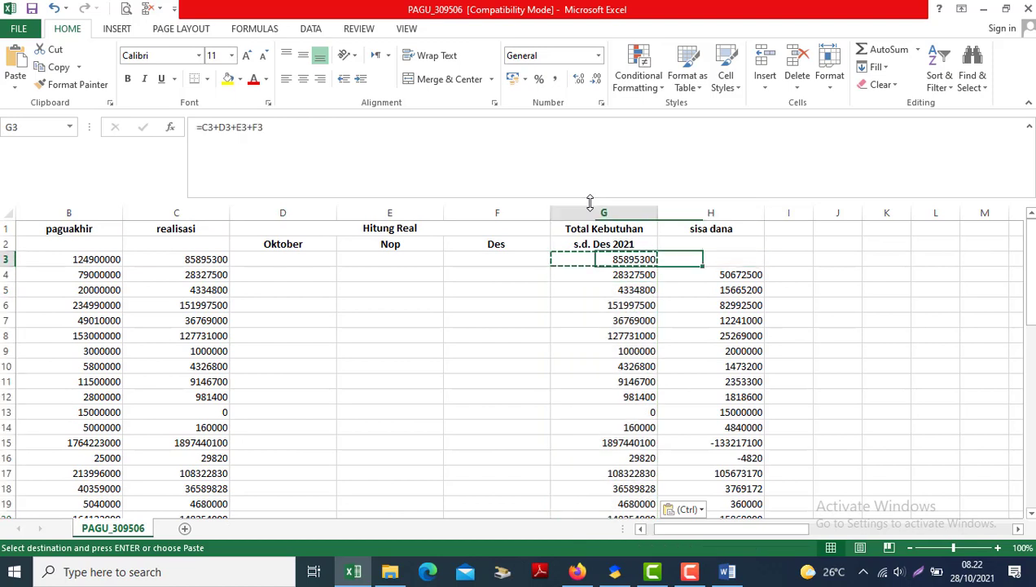
Enter the subheading minus/plus in H2 beneath sisa dana.
key(Right)
key(Up)
key(Up)
key(Down)
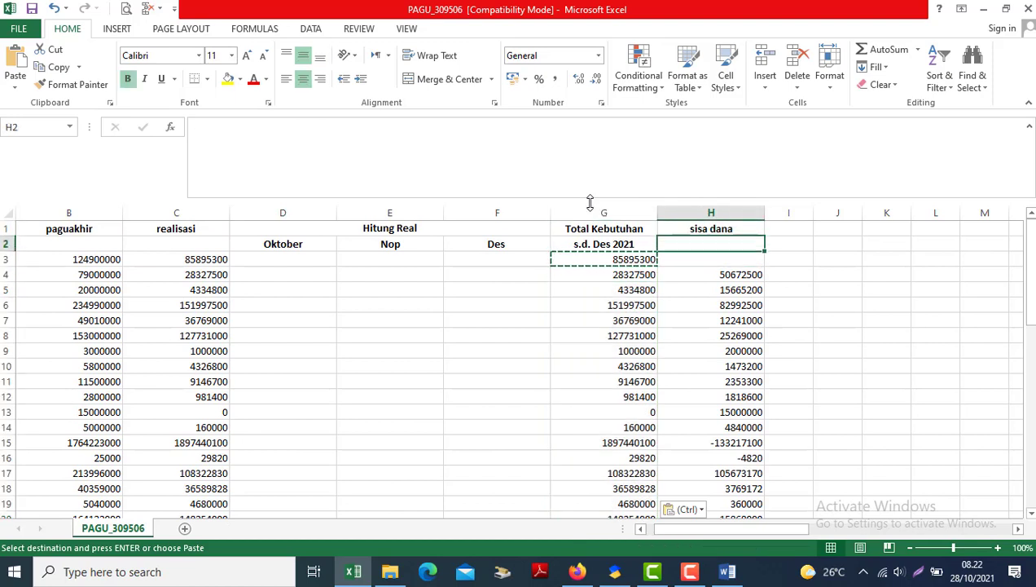
text(minus)
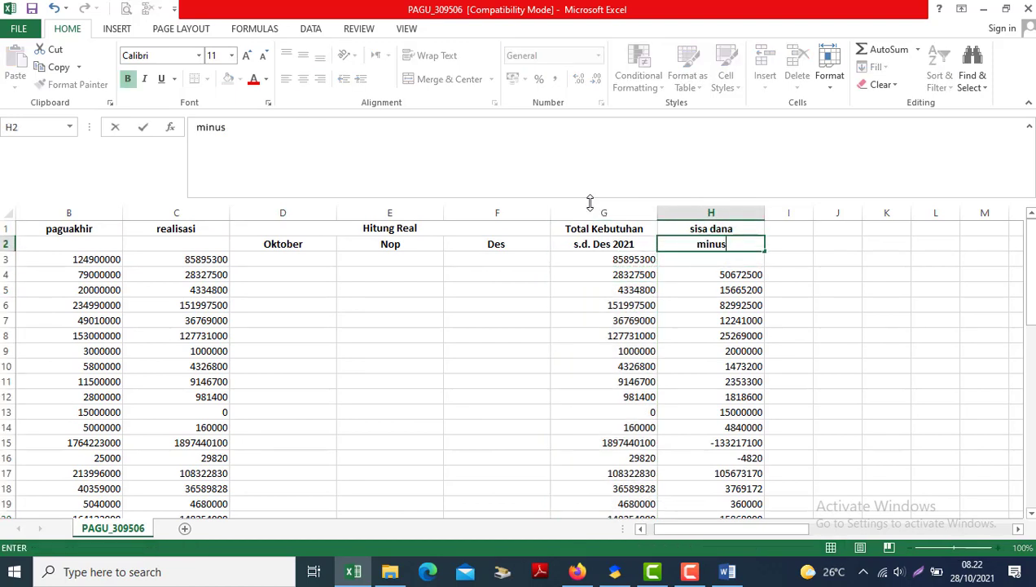
text(/plus)
key(Return)
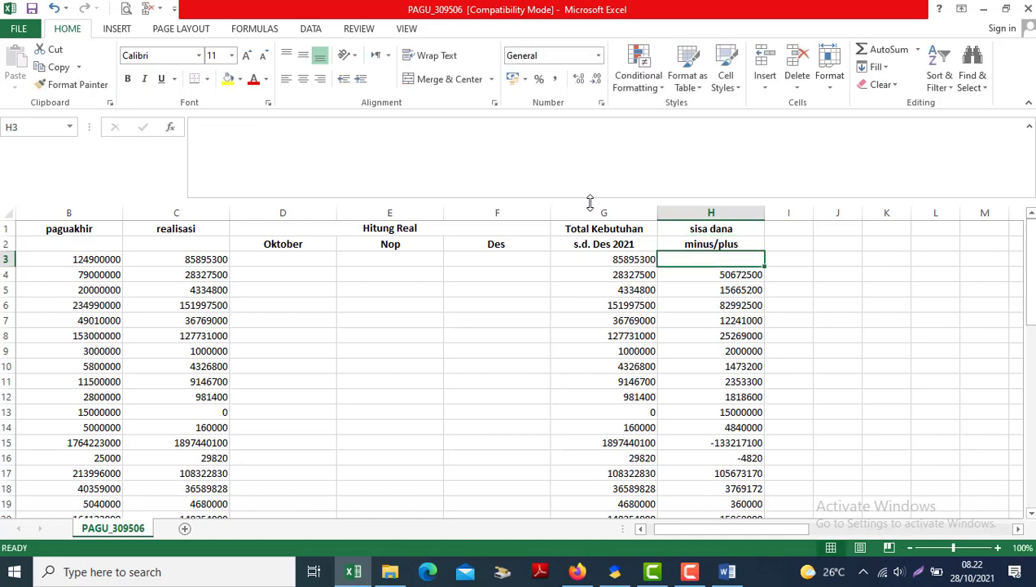
Enter the formula =B3-G3 in H3 to subtract total kebutuhan from paguakhir.
text(=)
click(74, 259)
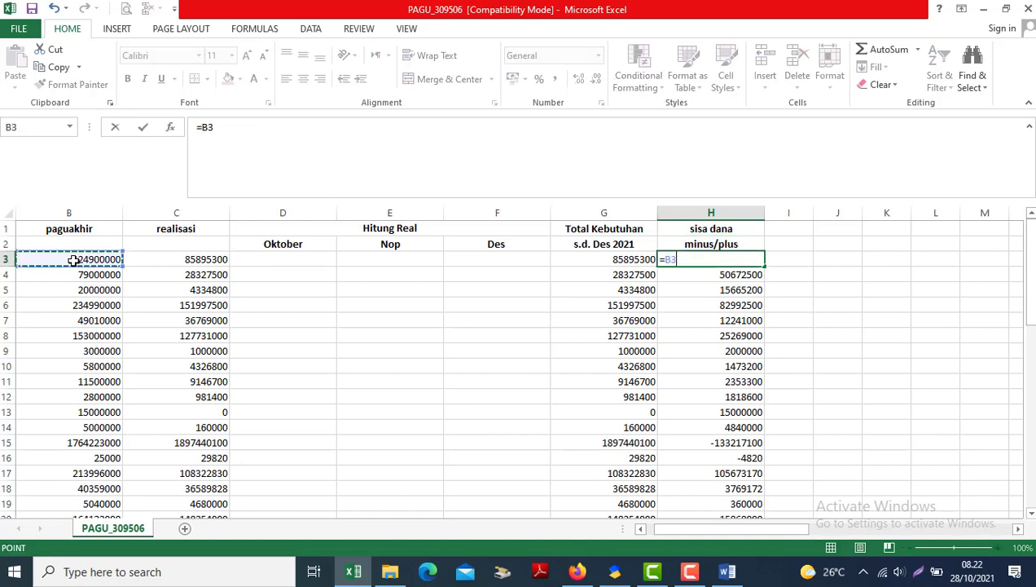
text(-)
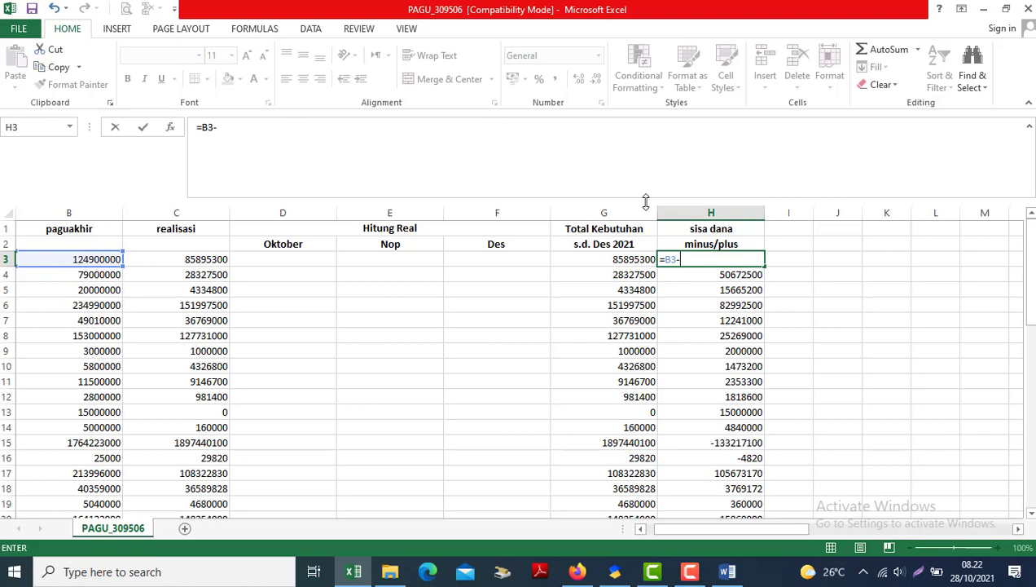
click(617, 259)
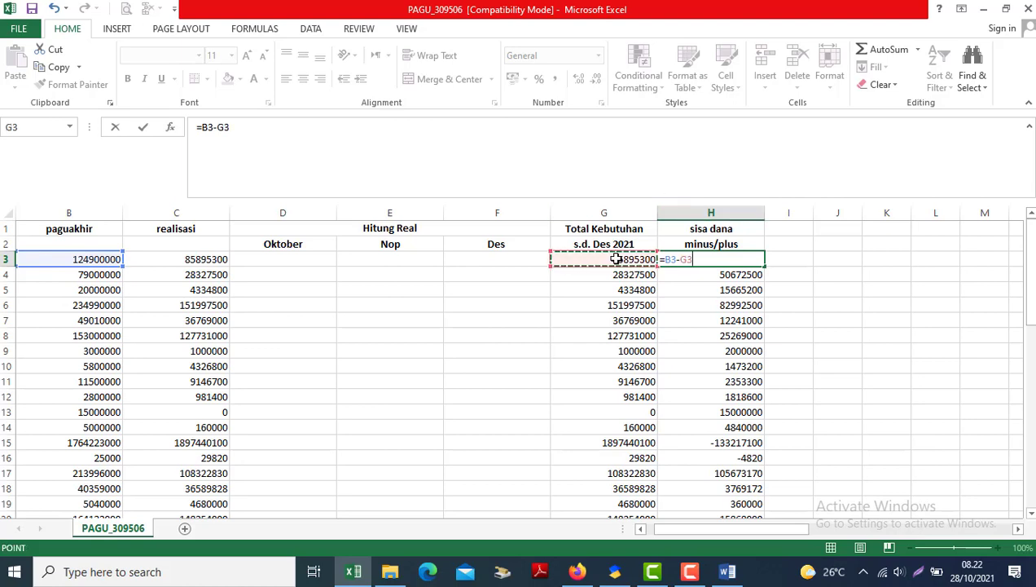
key(Return)
Copy the sisa dana formula from H3 over the existing values in the account rows below it.
key(Up)
key(ctrl+c)
key(Down)
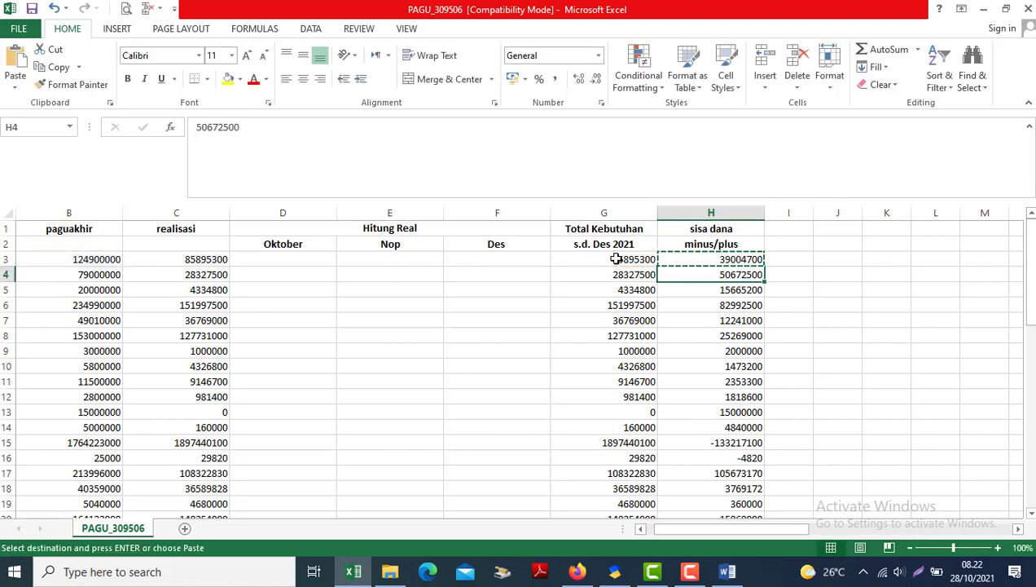
key(ctrl+shift+Down)
key(ctrl+v)
key(Up)
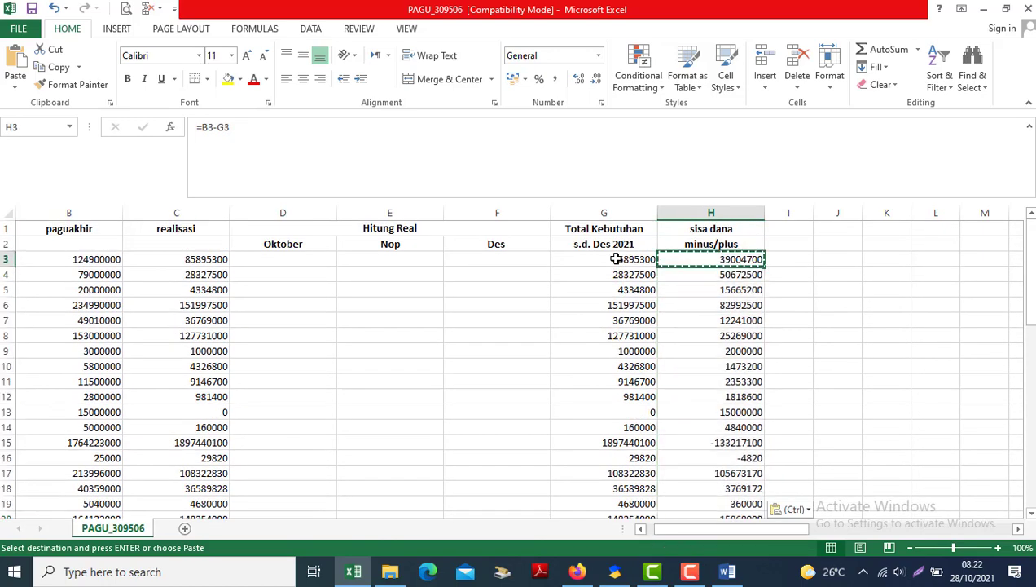
Save the workbook to drive D: in Excel Workbook format under the file name PAGU_309506 ok.
key(Left)
key(Left)
key(ctrl+s)
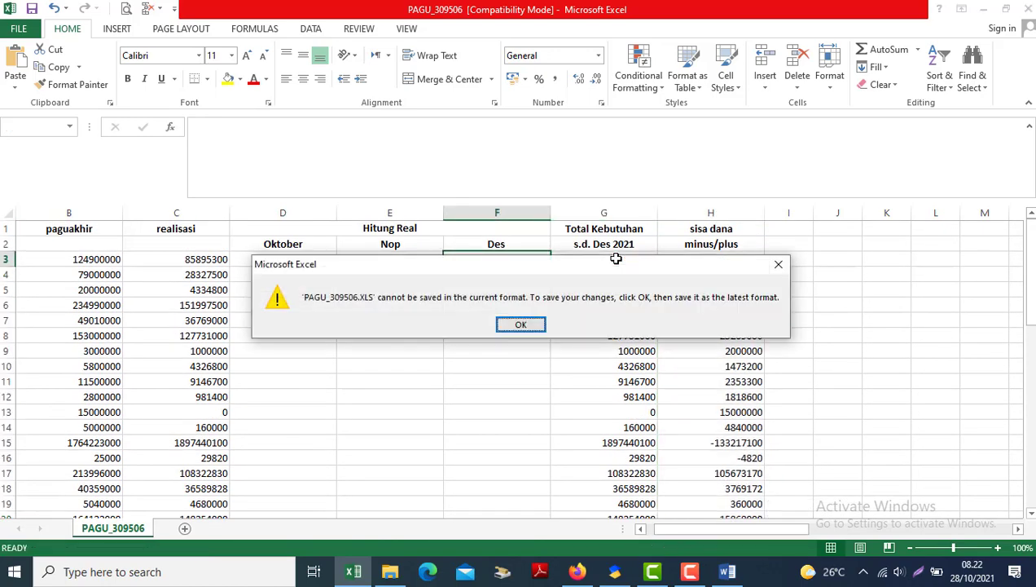
click(521, 324)
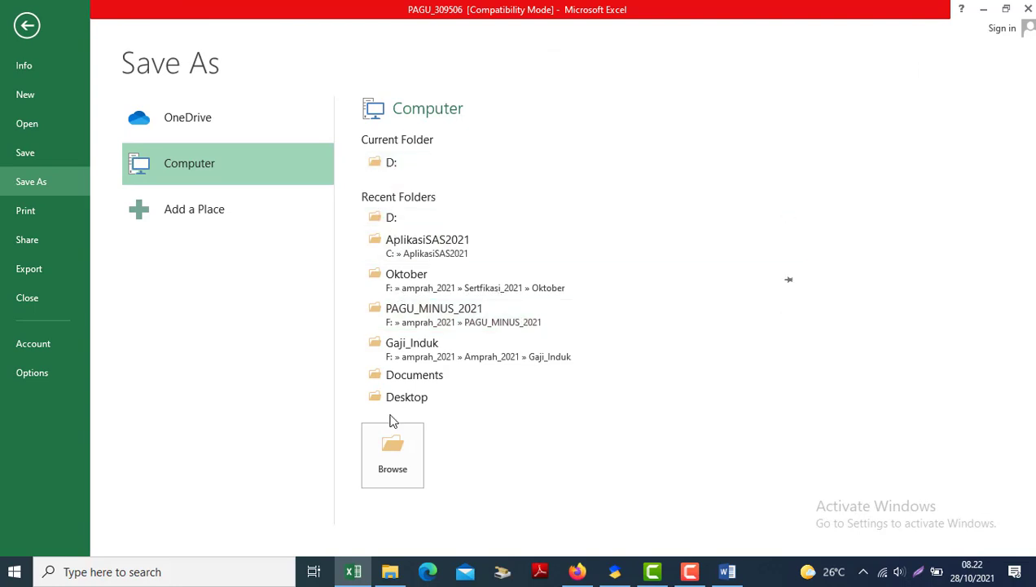
click(404, 459)
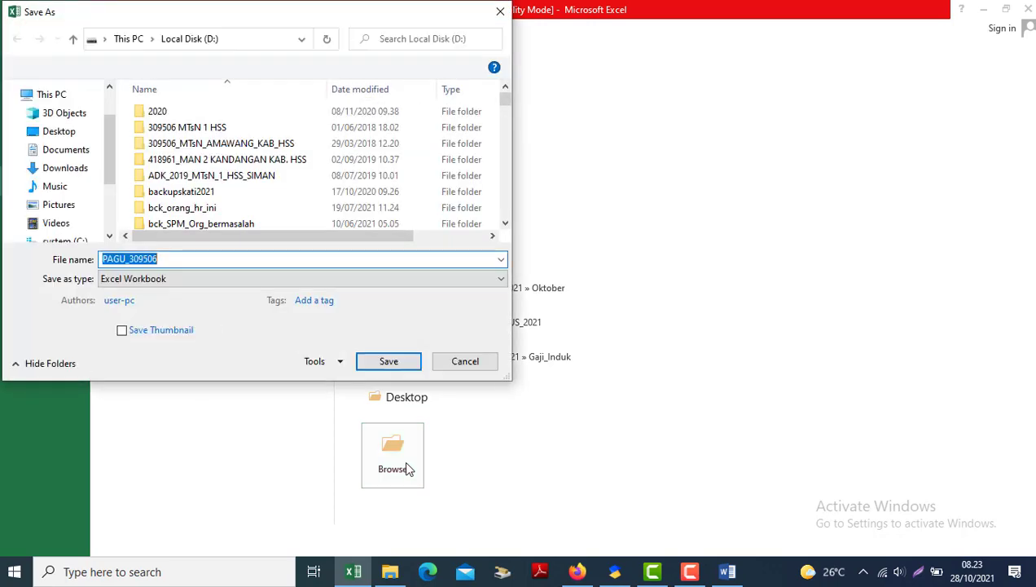
click(183, 258)
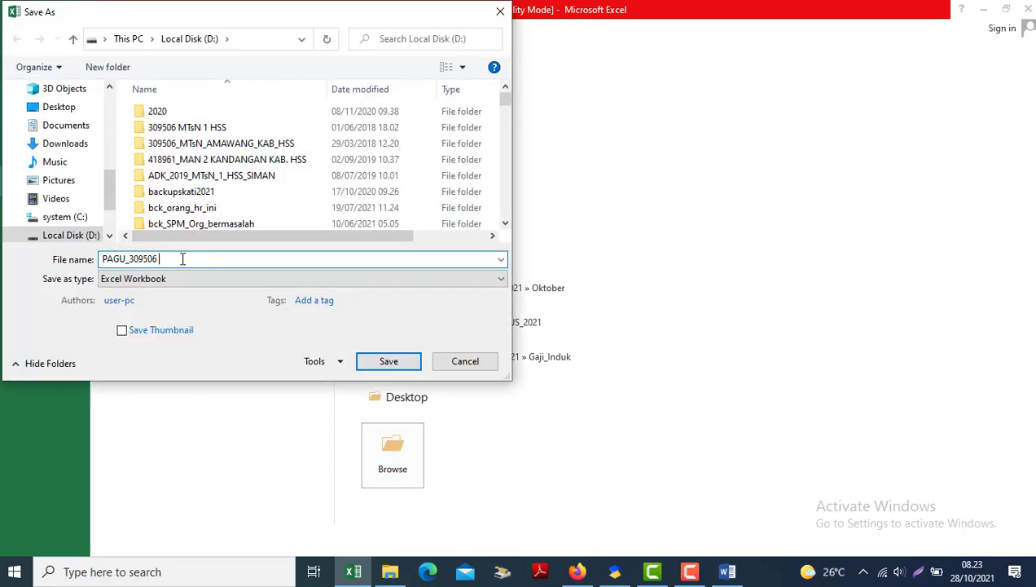
click(390, 363)
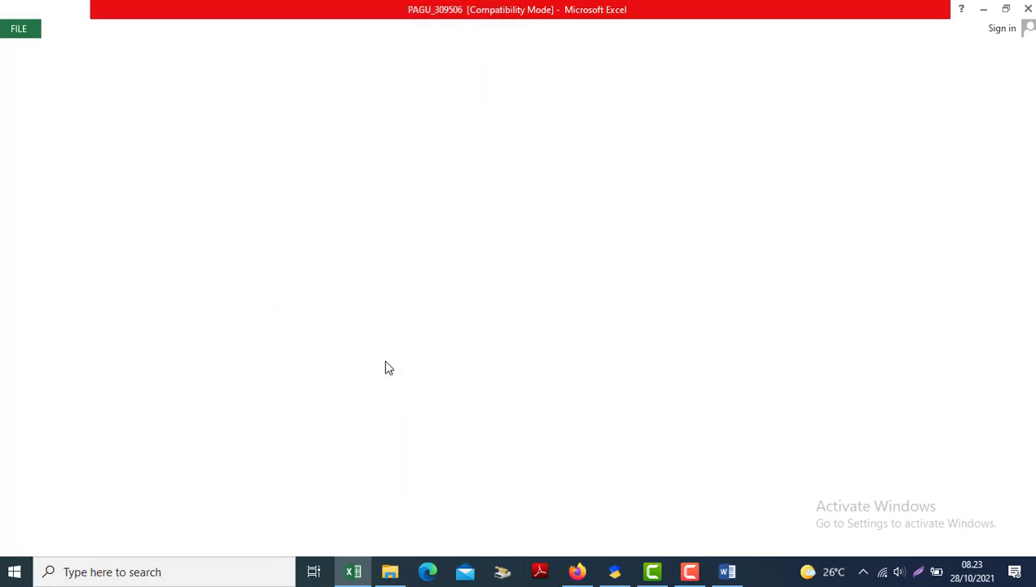
Enlarge the worksheet view to 118% and look over the AKUN, paguakhir and realisasi columns.
key(Left)
key(Left)
key(Down)
key(Down)
key(Down)
key(Down)
key(Left)
key(Left)
key(Up)
key(Up)
key(Up)
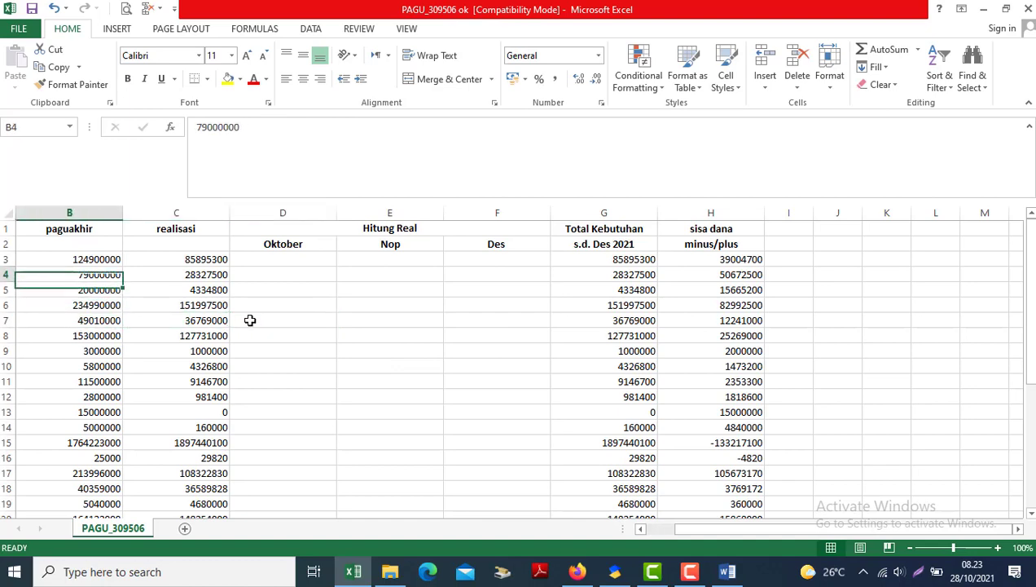
key(Up)
key(Right)
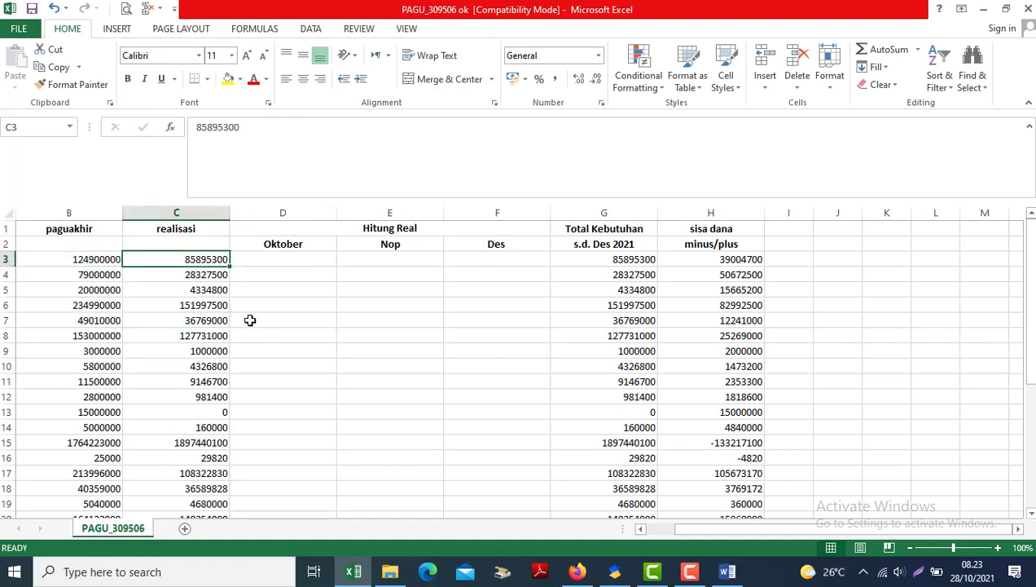
key(Left)
key(Left)
key(Right)
key(Right)
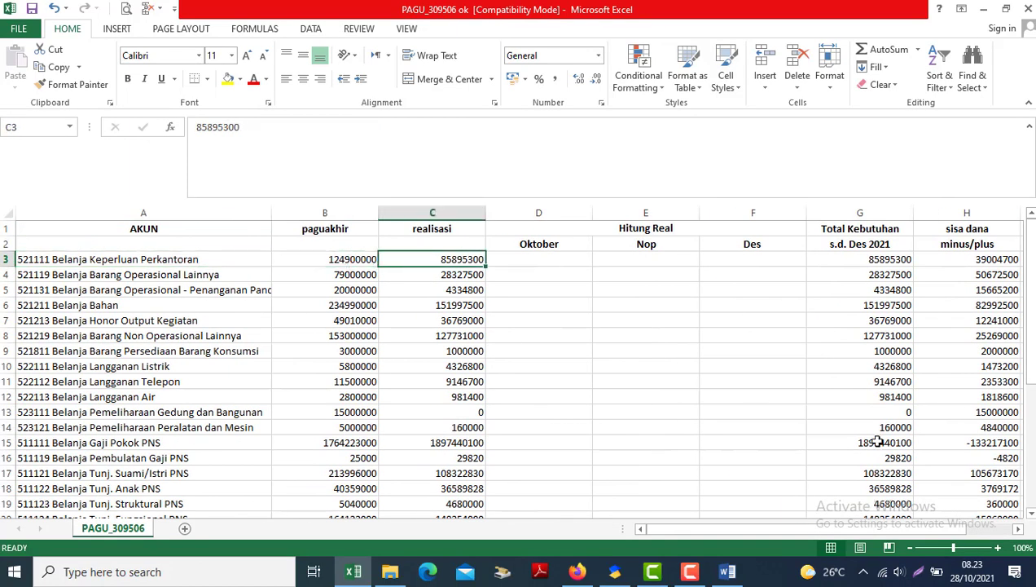
drag(953, 547, 960, 550)
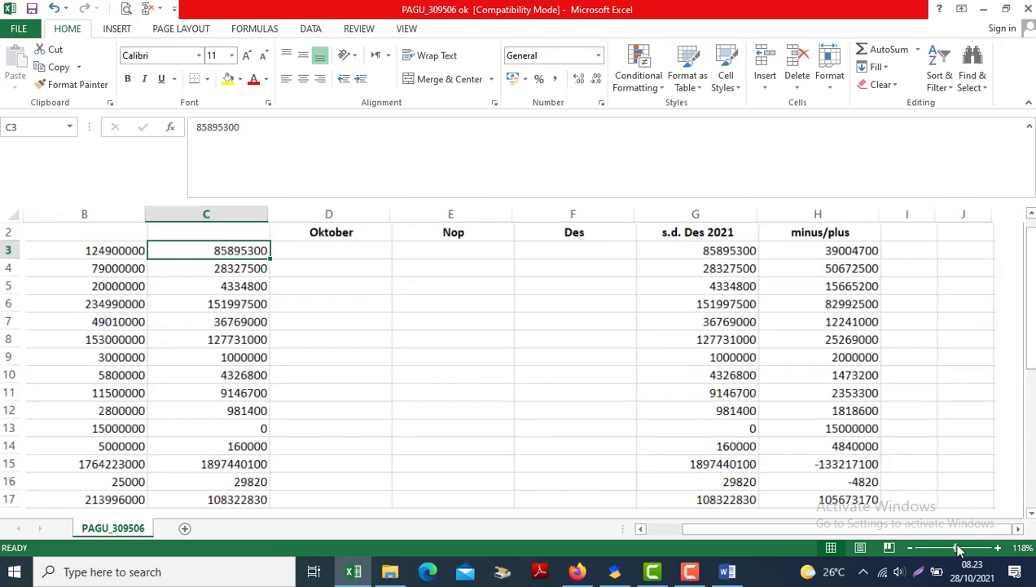
key(Down)
key(Down)
key(Left)
key(Up)
key(Up)
key(Up)
key(Up)
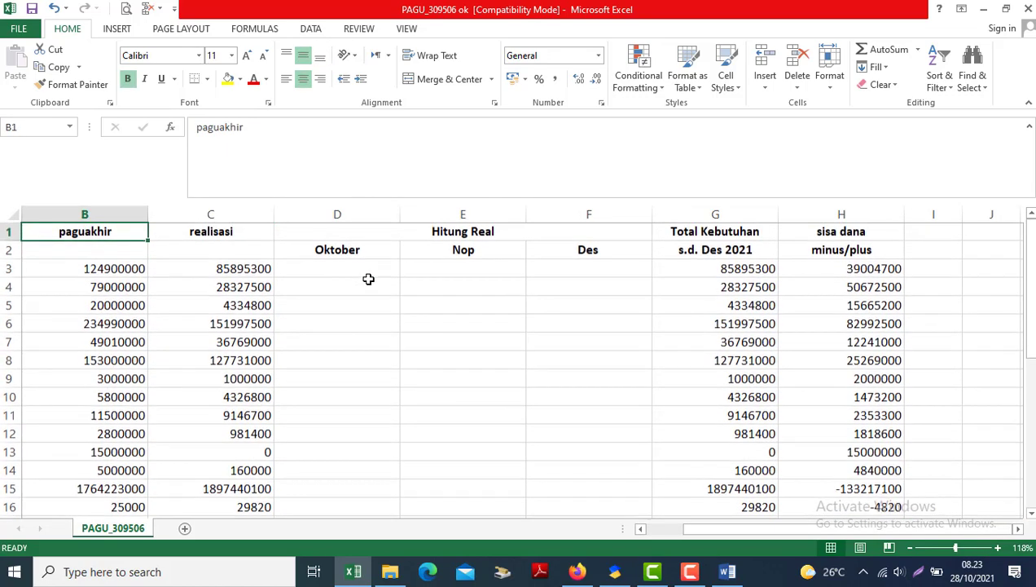
key(Left)
key(Right)
key(Right)
key(Down)
key(Down)
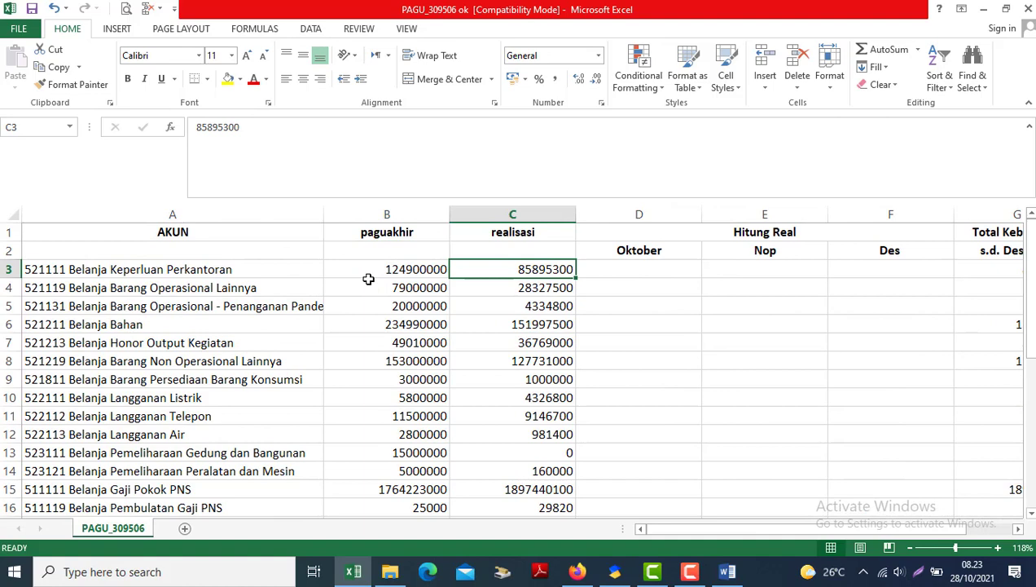
Switch to Firefox and find the OM-SPAN site from the browser history by entering "om spa".
click(577, 571)
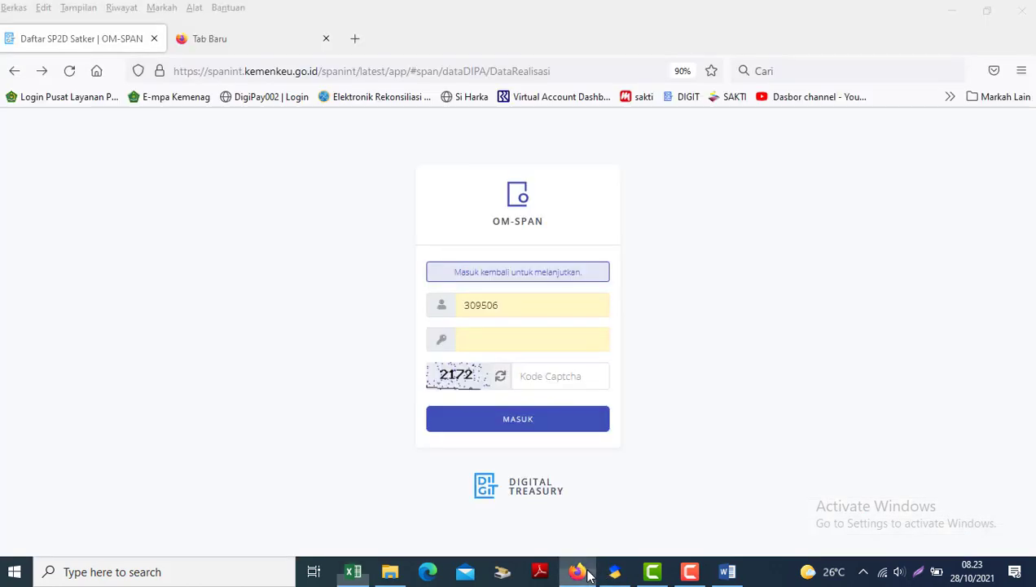
click(271, 73)
text(om)
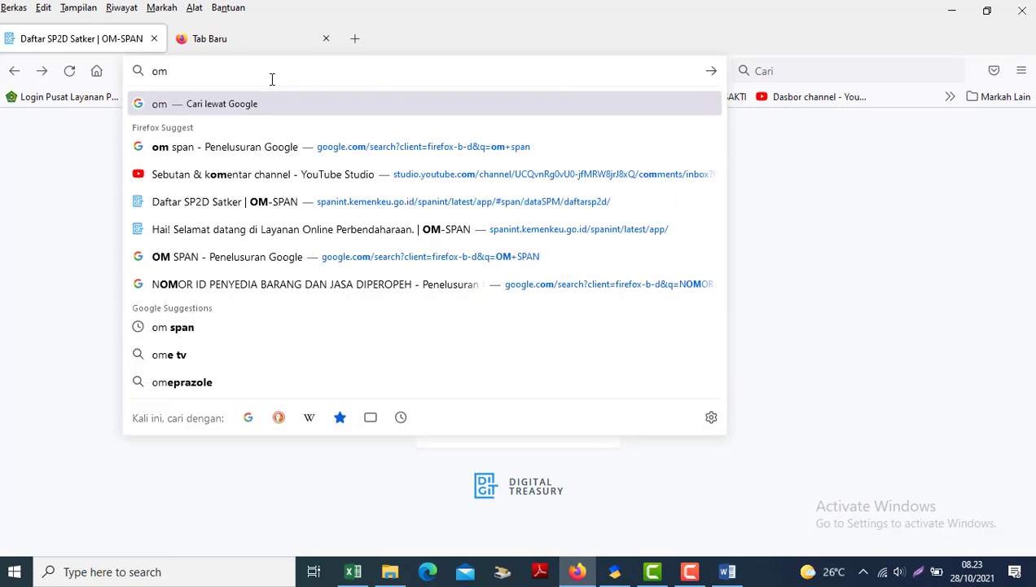
text( spa)
click(371, 201)
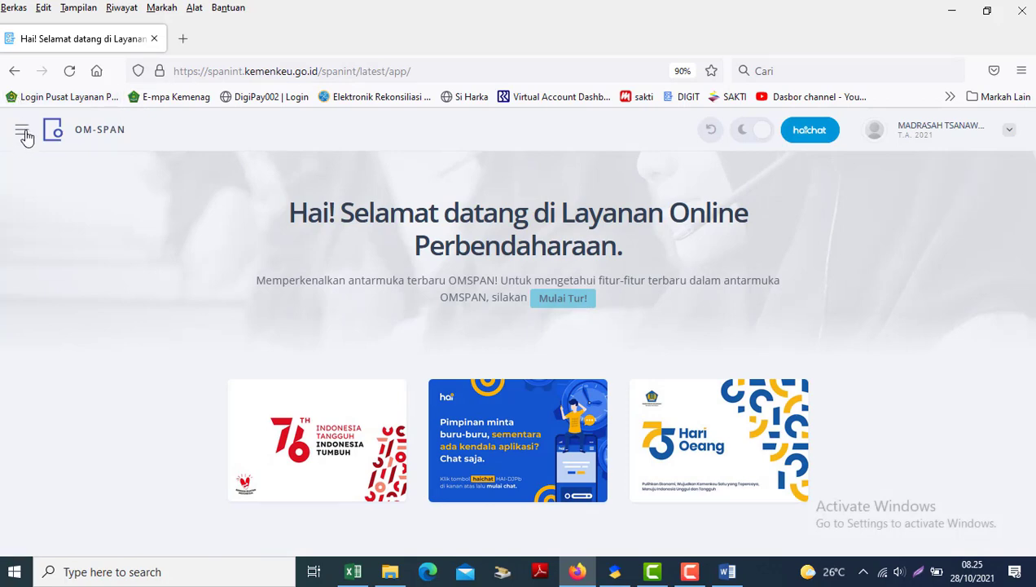
Open the Informasi Sisa Dana DIPA Satker report under Modul Penganggaran and show the per-account details of B10000.
click(22, 134)
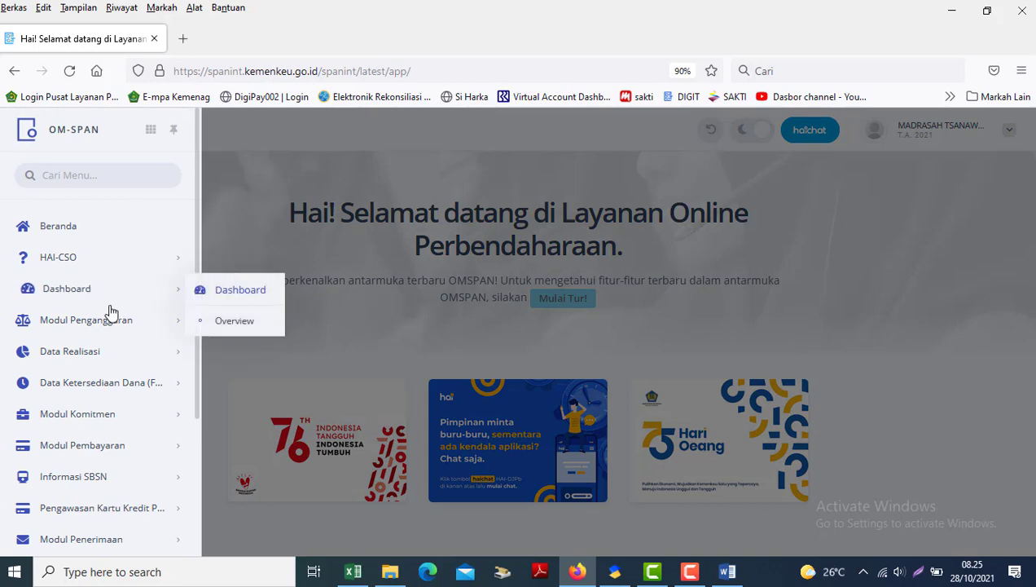
mouse_move(94, 330)
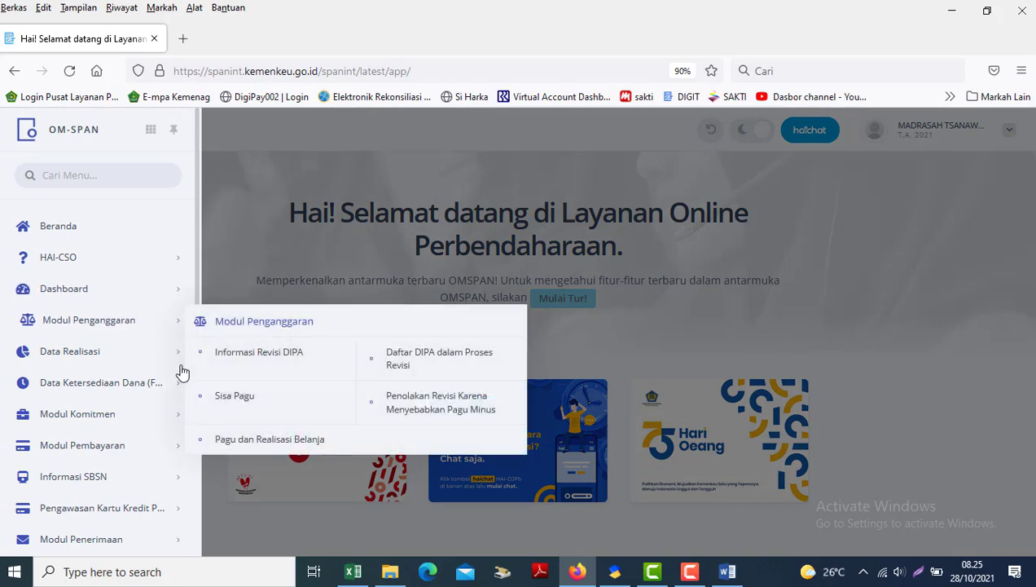
click(231, 440)
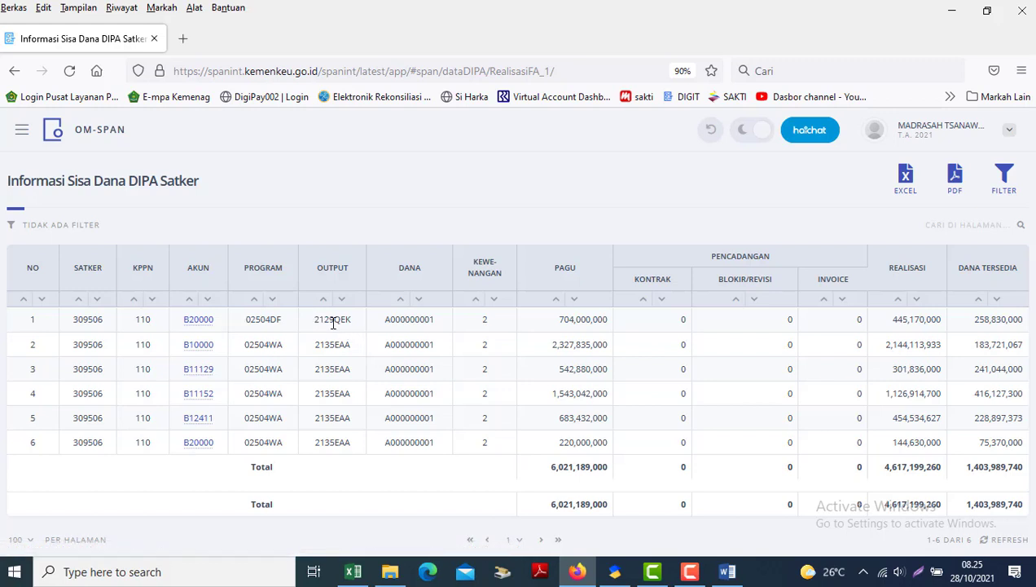
click(196, 345)
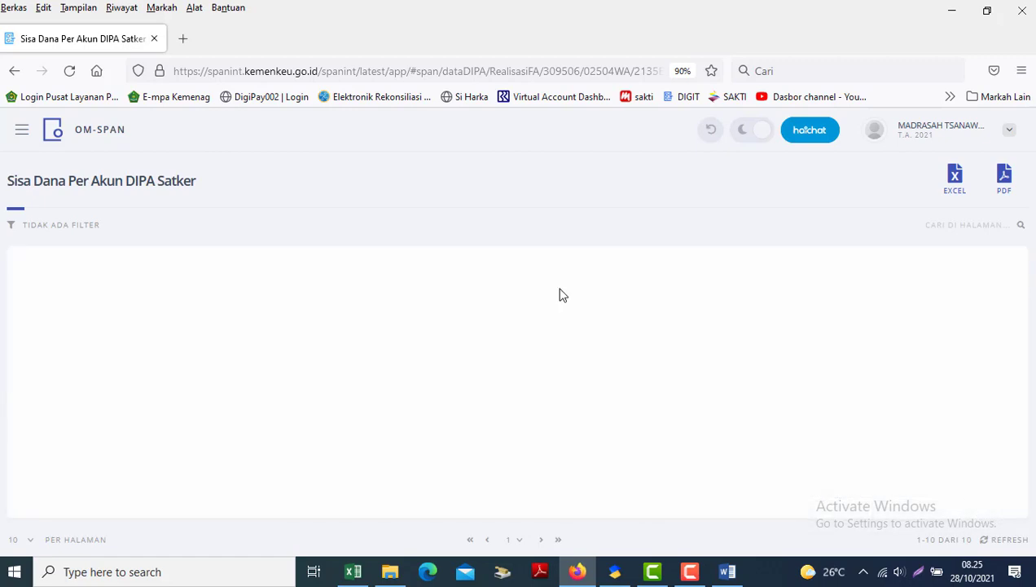
Highlight the Realisasi amount of account 511111 in the Sisa Dana Per Akun table.
drag(1028, 295, 49, 420)
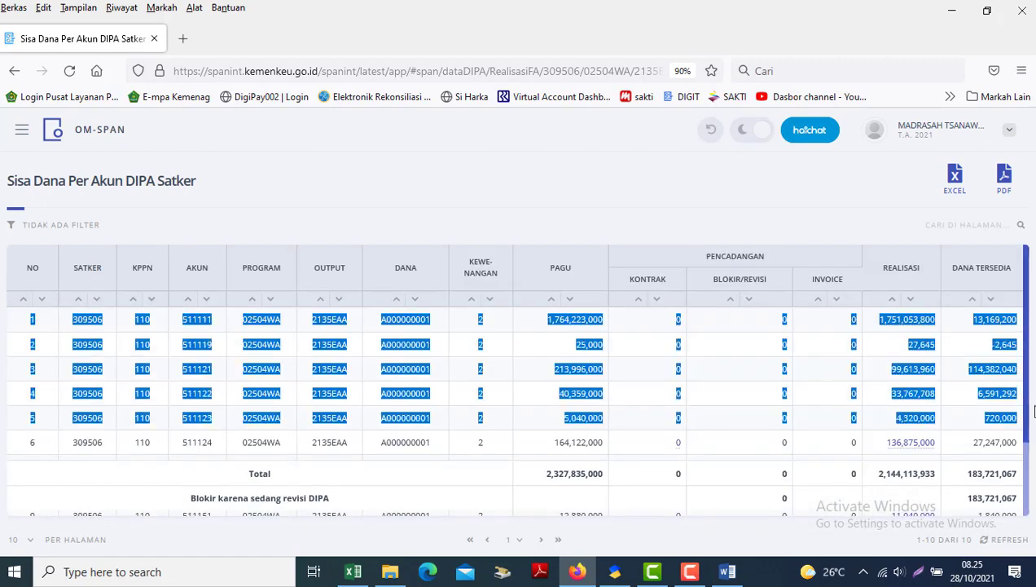
click(743, 369)
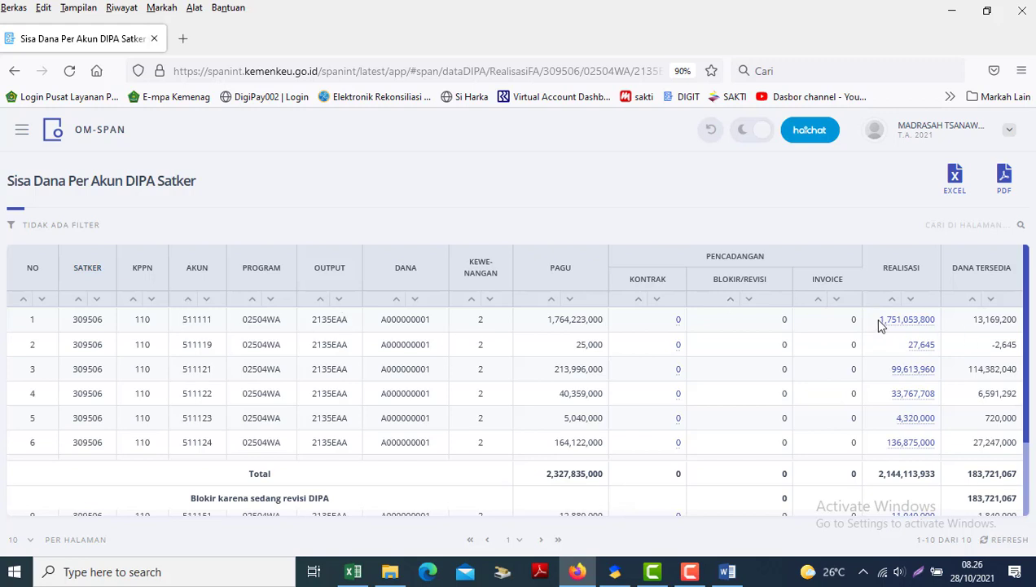
drag(878, 325, 940, 329)
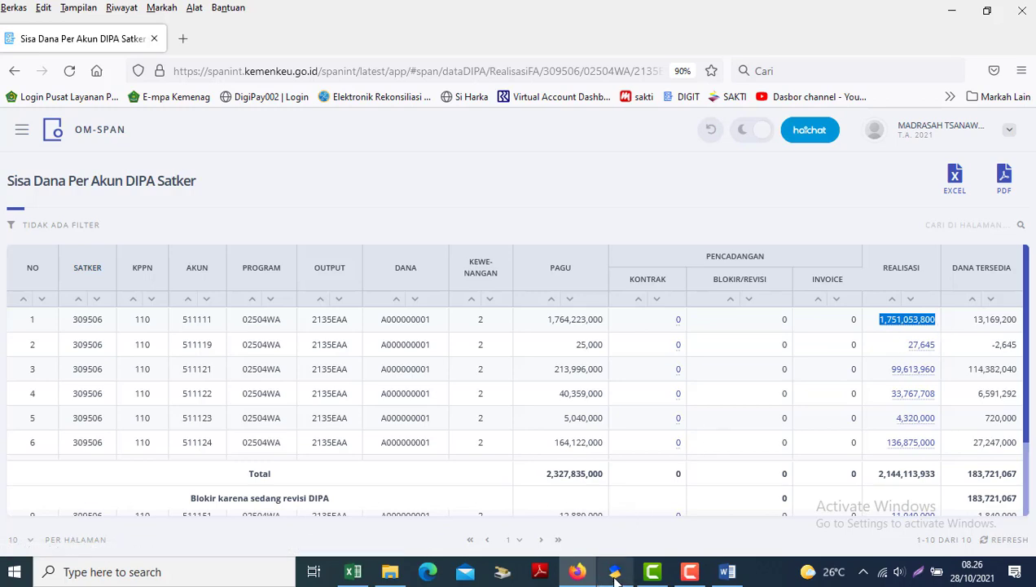
Switch to Aplikasi SAS 2021 and select the Realisasi amount of 511111 Belanja Gaji Pokok PNS in Tayang Pagu.
mouse_move(614, 571)
mouse_move(615, 510)
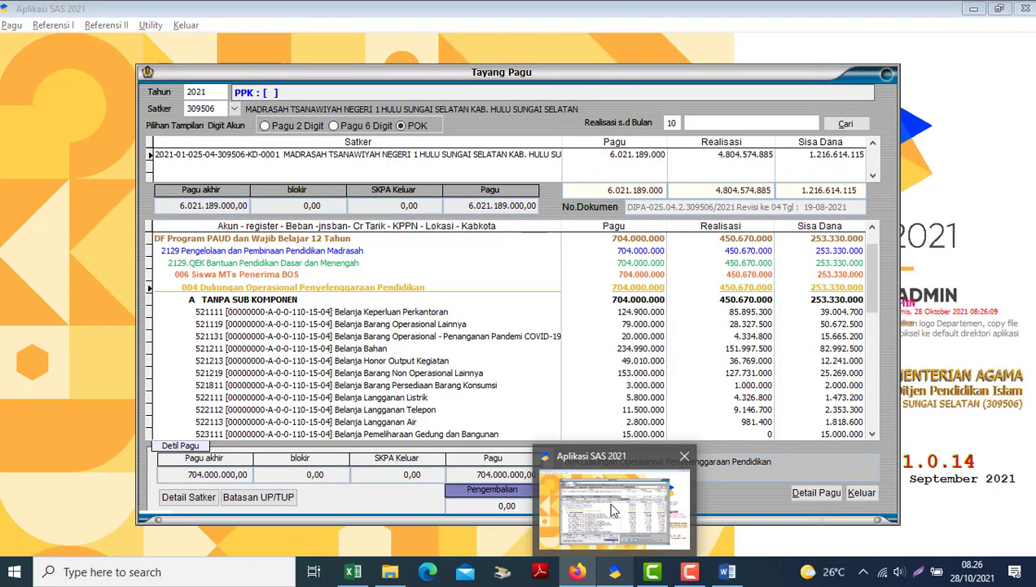
click(615, 510)
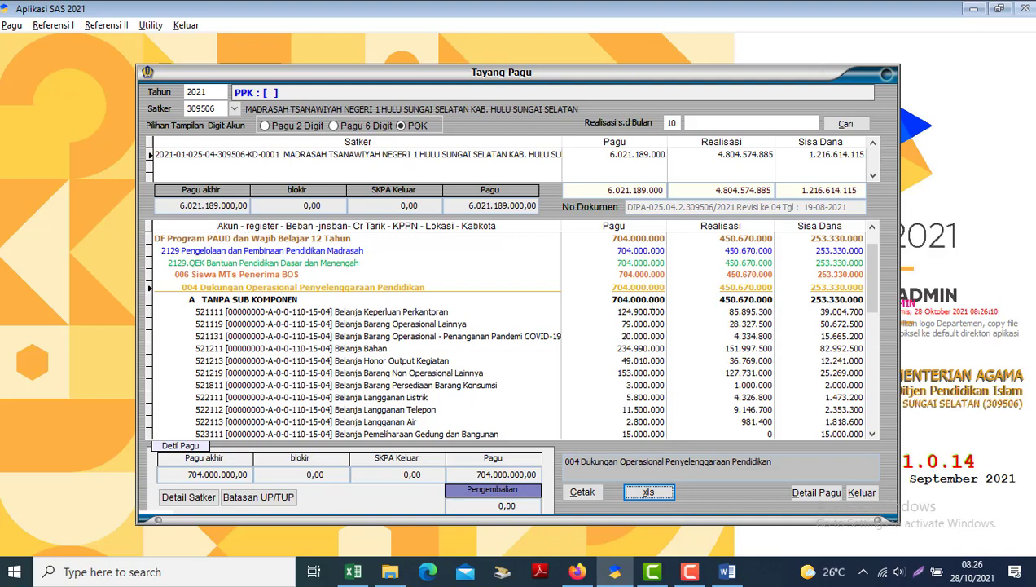
click(875, 373)
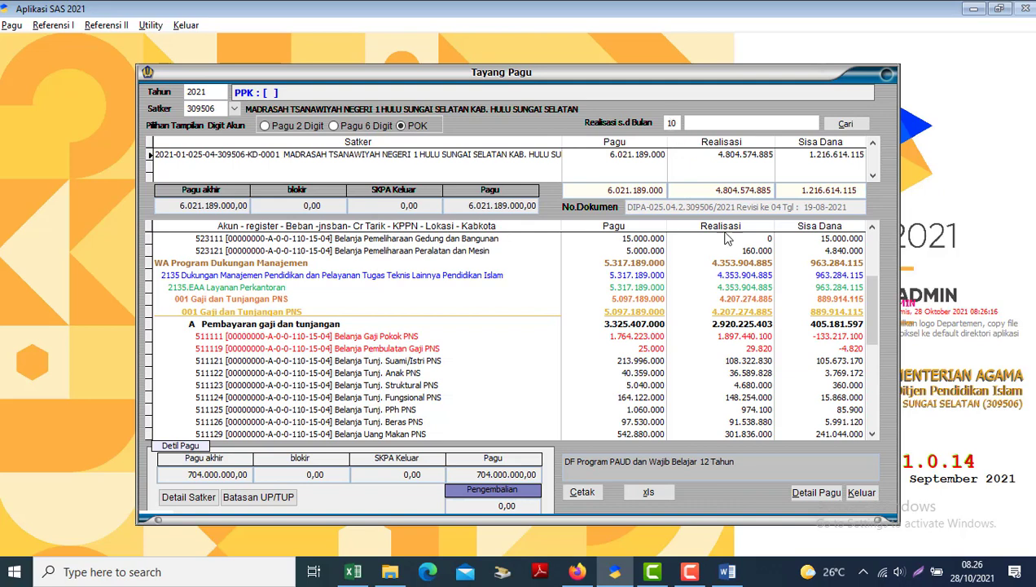
click(709, 336)
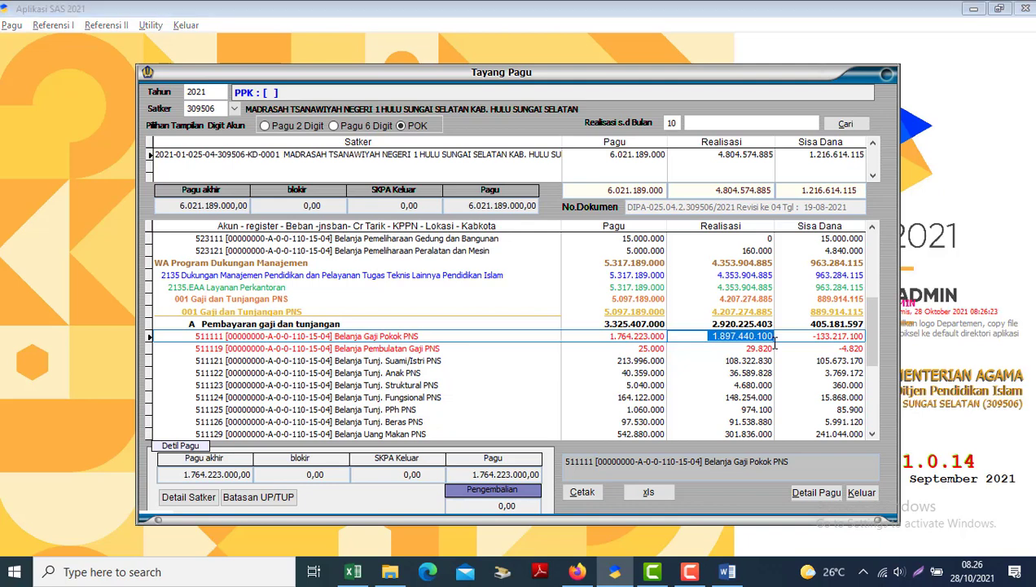
Compare the Realisasi of account 511111 between OM-SPAN and Aplikasi SAS 2021, ending in OM-SPAN.
key(alt+Tab)
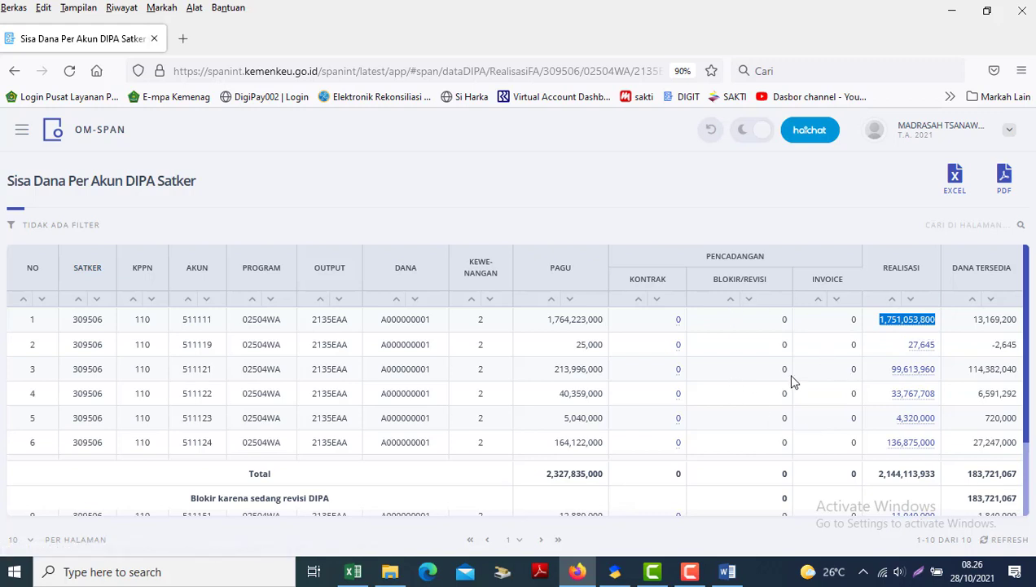
click(812, 200)
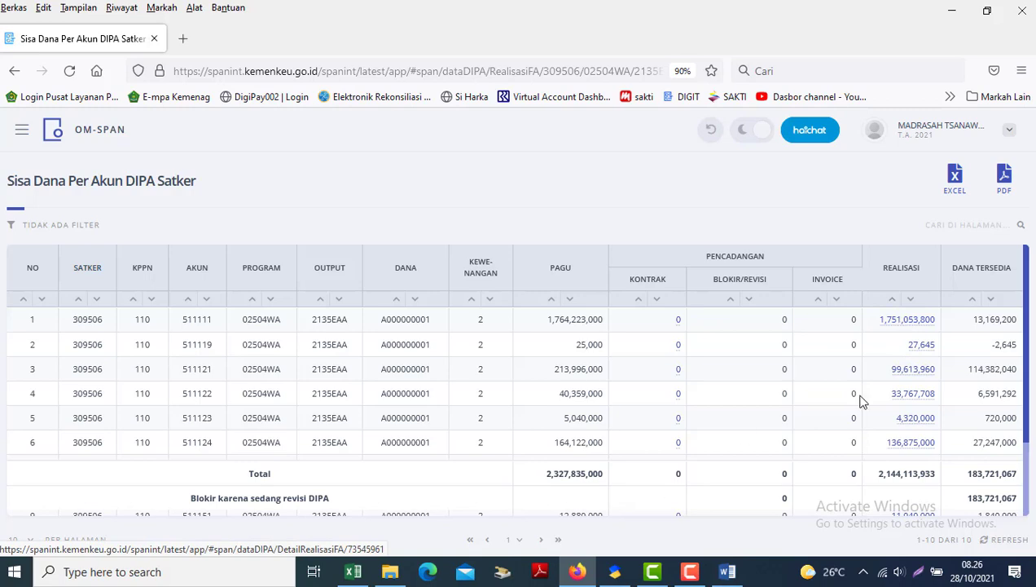
click(615, 571)
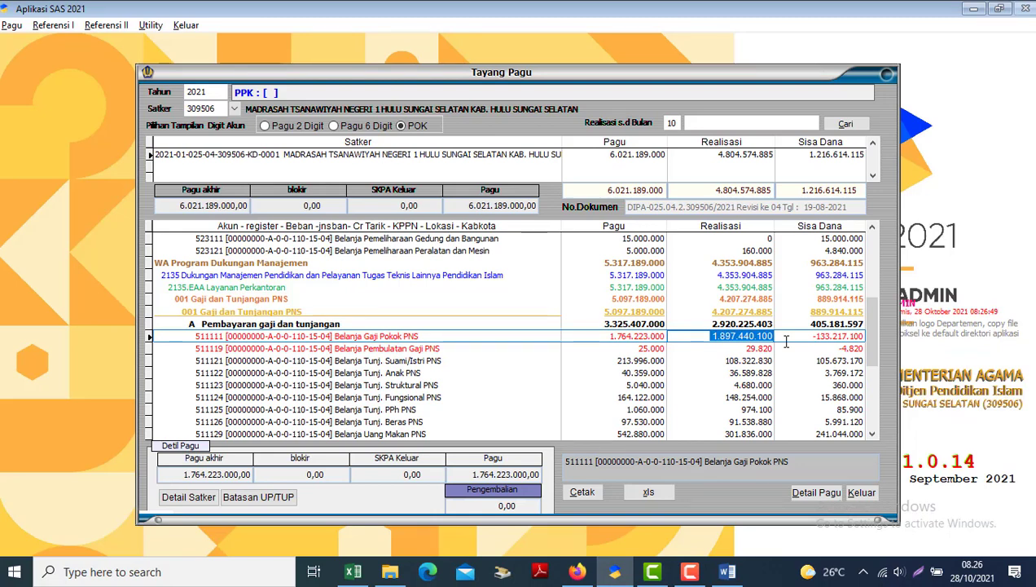
key(alt+Tab)
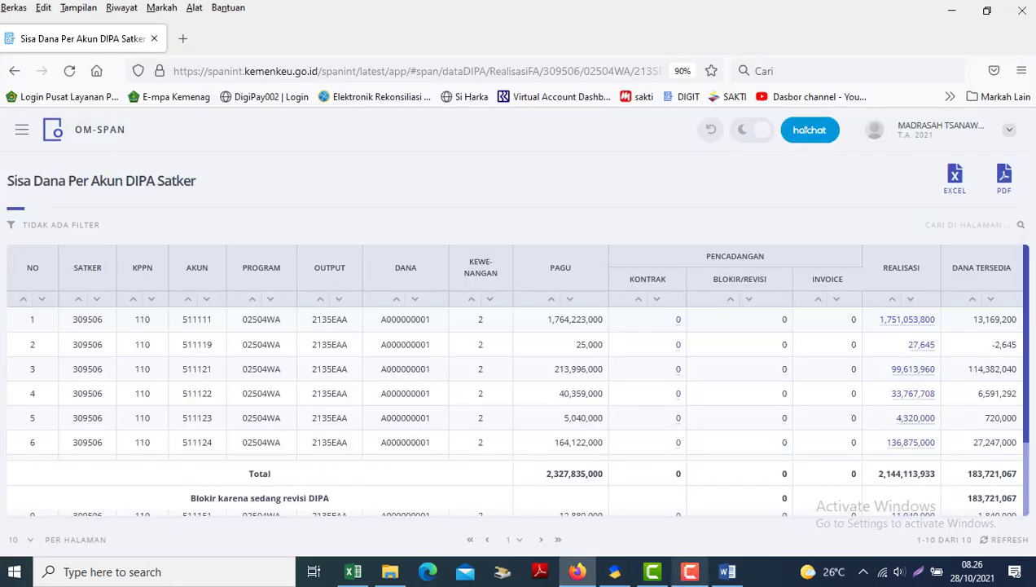
Switch to the PAGU MINUS 2021 document in Word and point out the SP2D explanation under REALISASI/SISA DANA OM SPAN.
mouse_move(737, 583)
click(699, 497)
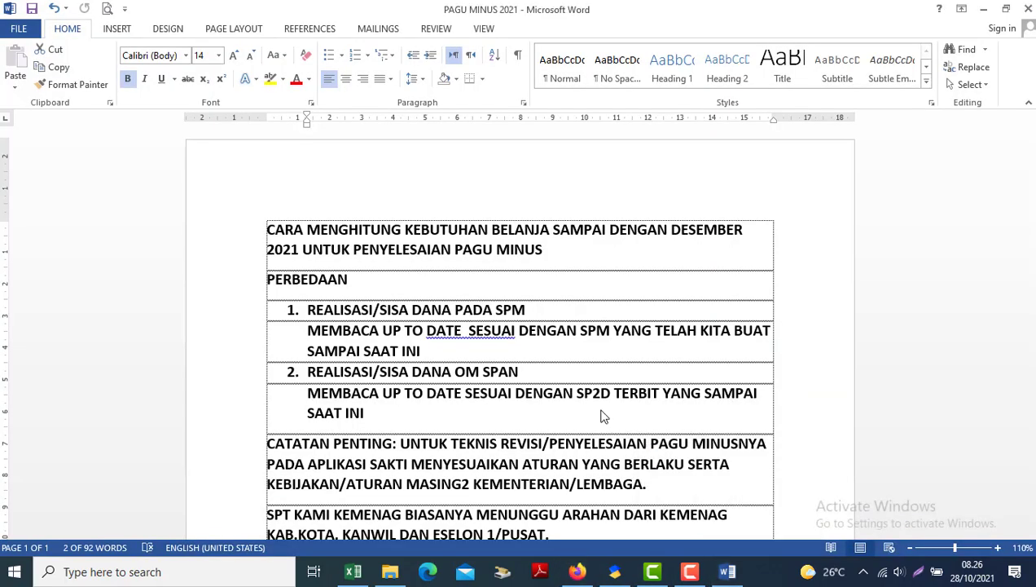
click(572, 396)
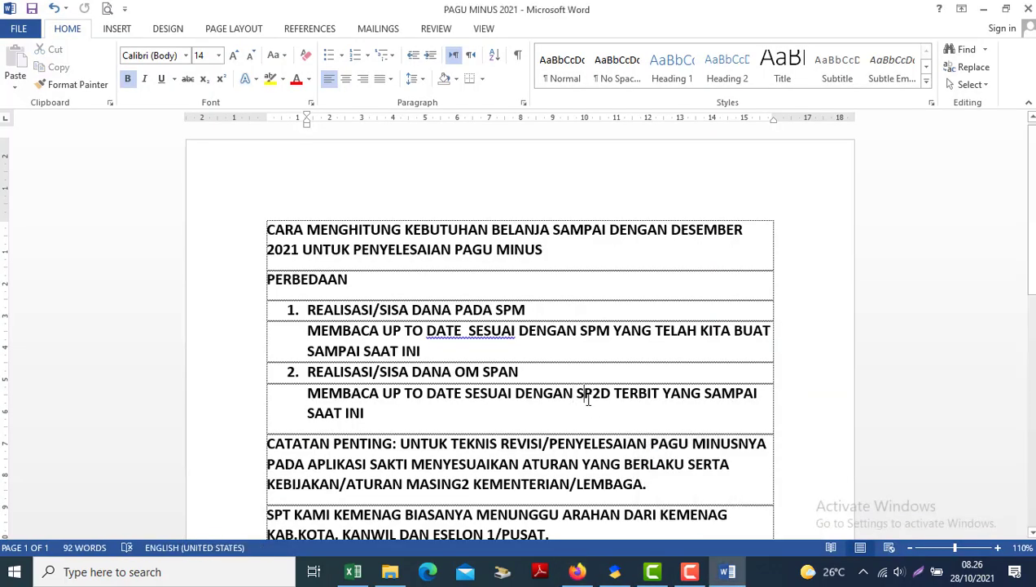
drag(587, 398, 595, 410)
Return to OM-SPAN, open the Detail Realisasi of account 511111 and highlight the total at the end of the list.
key(alt+Tab)
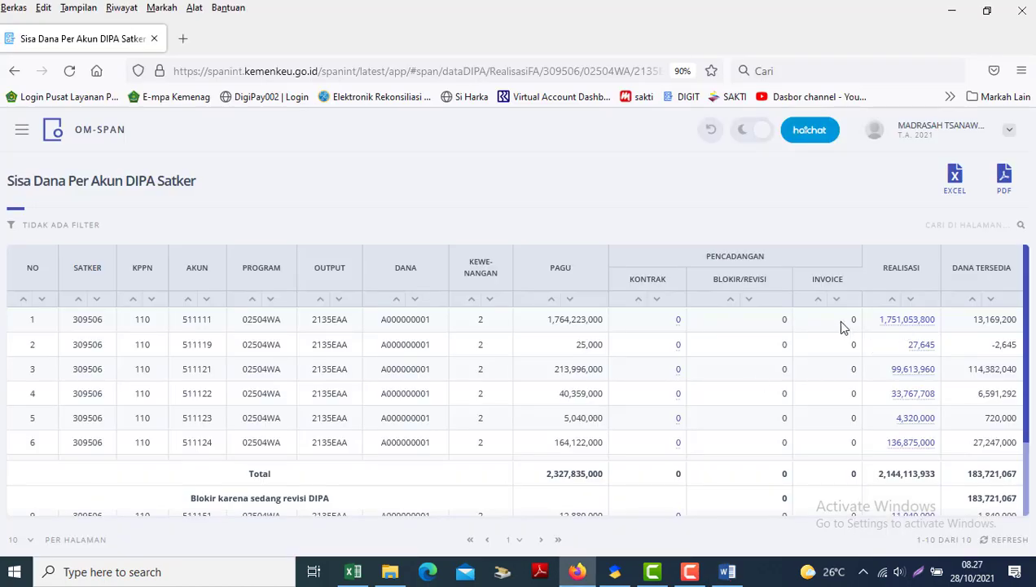
click(897, 326)
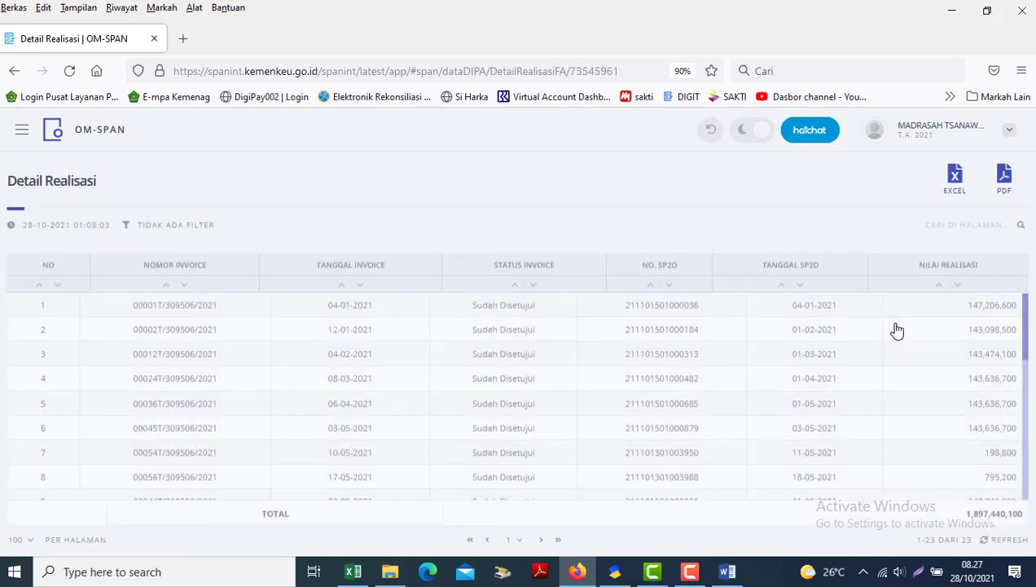
drag(1028, 284, 1028, 446)
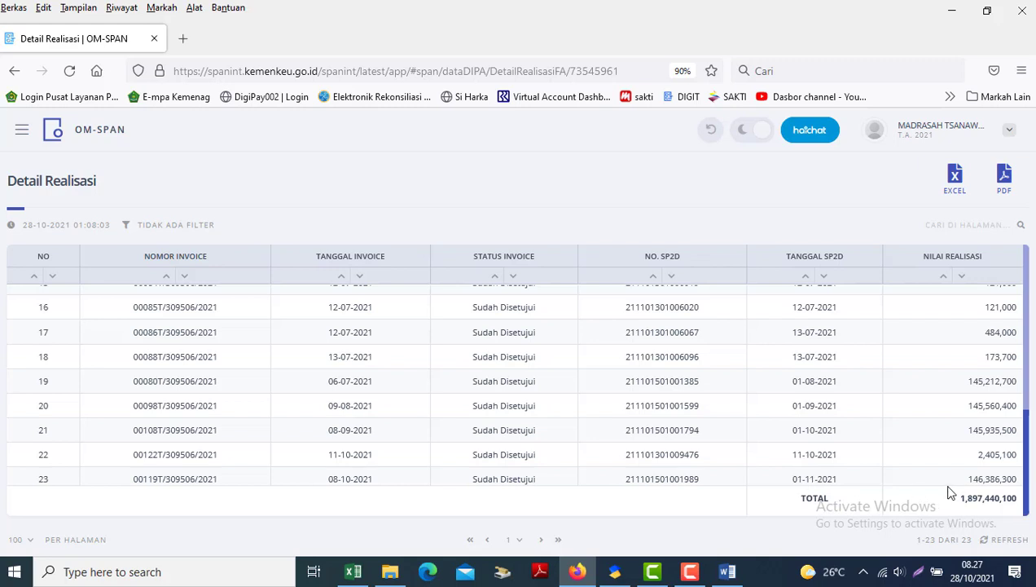
drag(960, 498, 1017, 501)
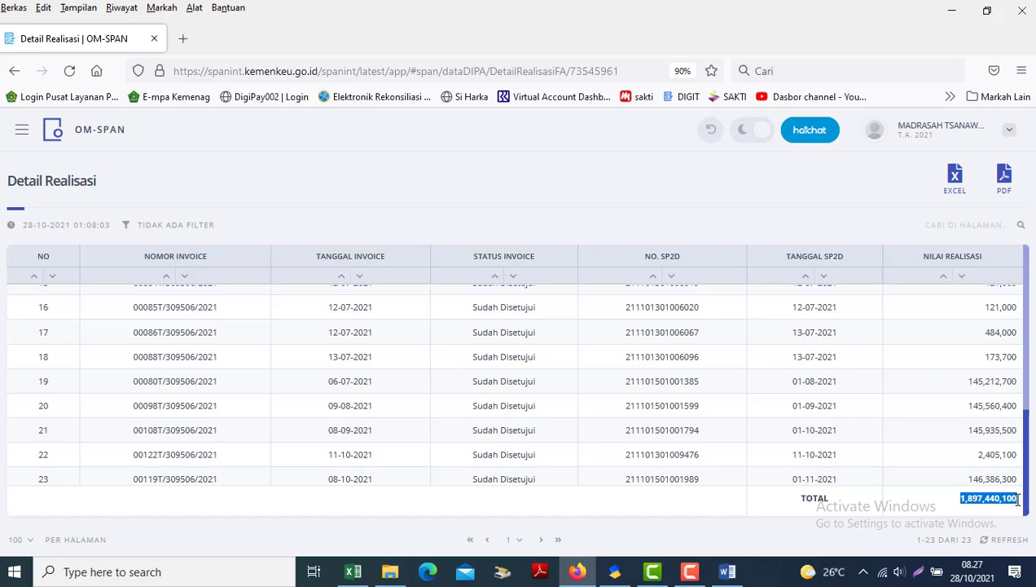
Compare the 511111 total with its Realisasi in Aplikasi SAS 2021, and return to OM-SPAN's Sisa Dana Per Akun list, ending at account 512111.
click(615, 571)
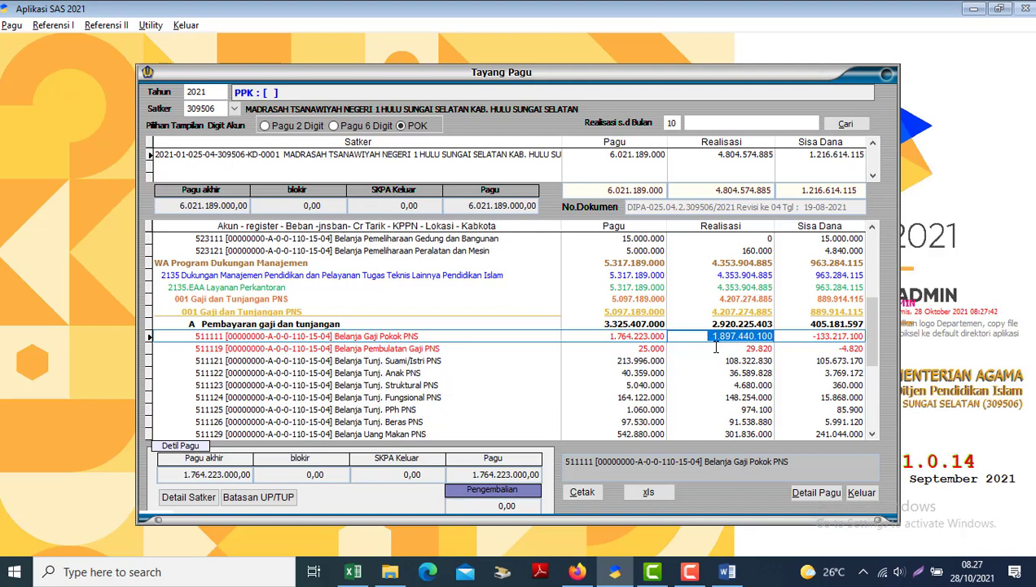
key(alt+Tab)
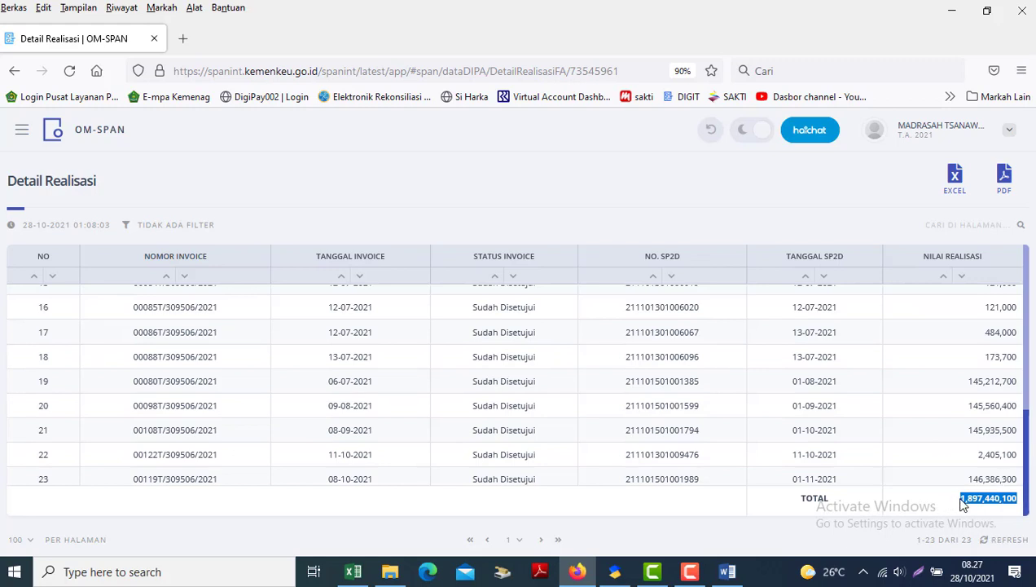
click(12, 74)
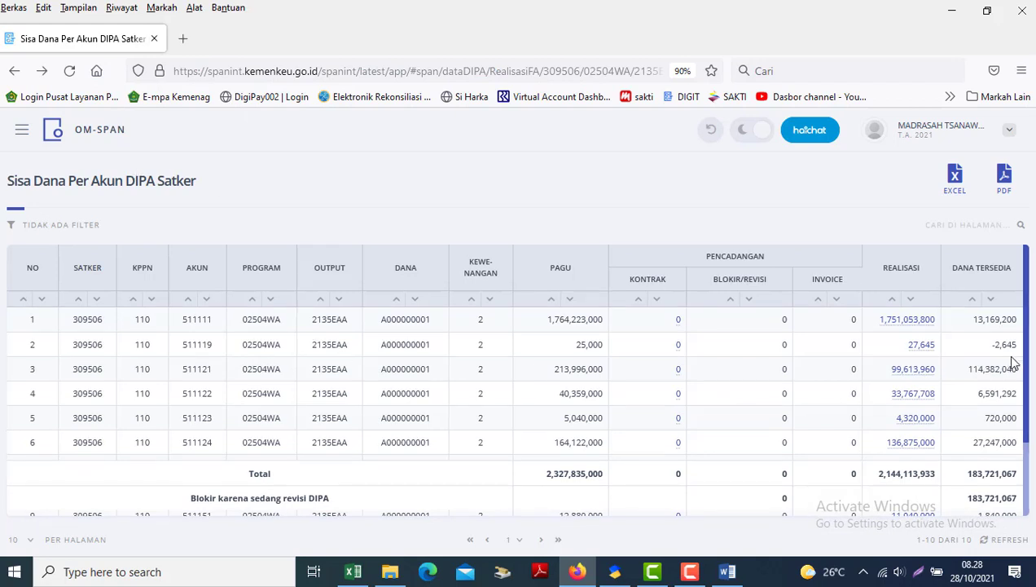
scroll(1023, 368, down, 2)
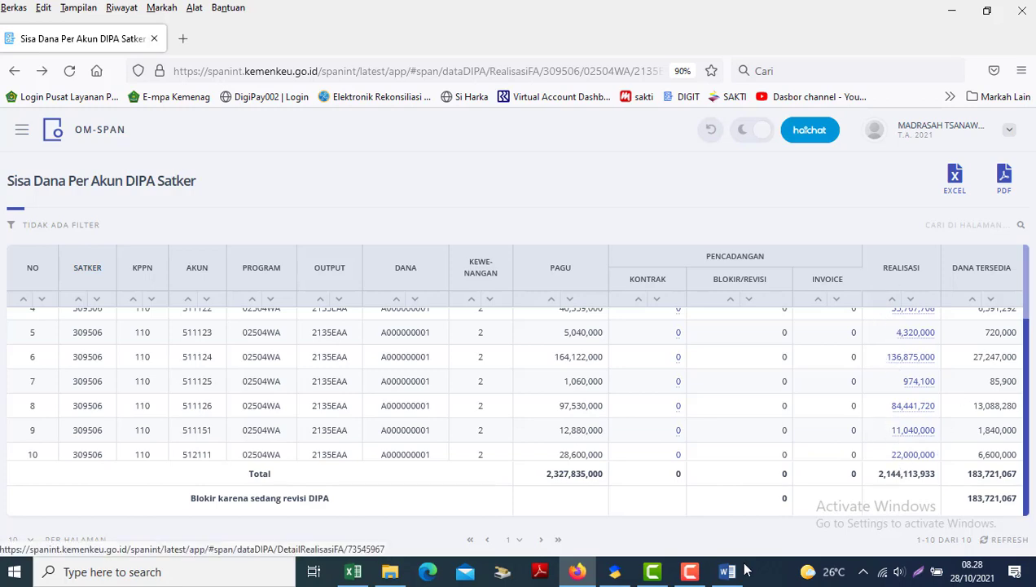
Switch to Aplikasi SAS 2021 and select the Realisasi amount of 512111 Belanja Uang Honor Tetap in Tayang Pagu.
click(614, 571)
key(Down)
key(Down)
key(Down)
key(Down)
key(Down)
key(Down)
key(Down)
key(Down)
key(Down)
key(Down)
key(Down)
key(Down)
key(Down)
key(Down)
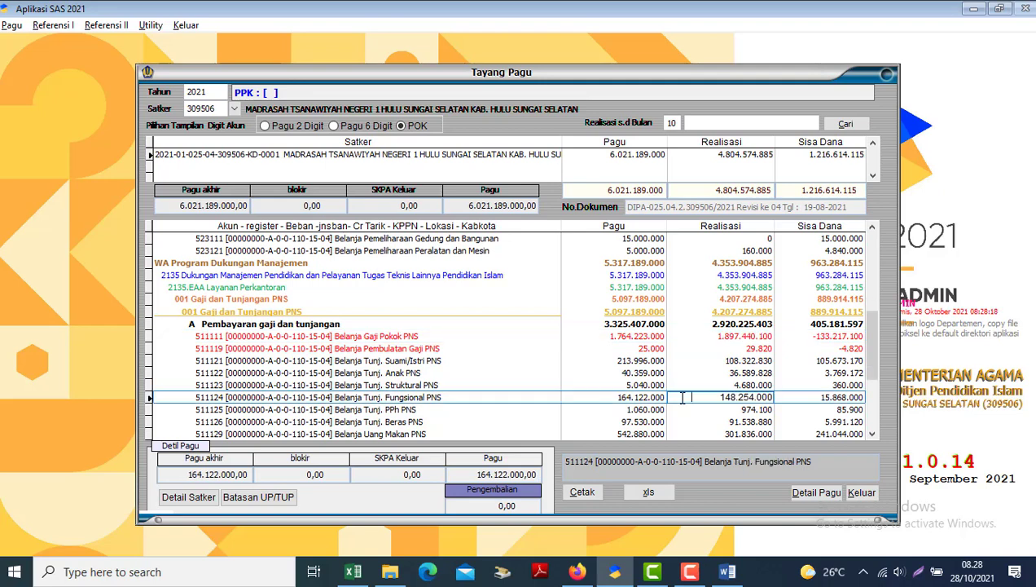
key(Up)
key(Up)
key(Up)
key(Up)
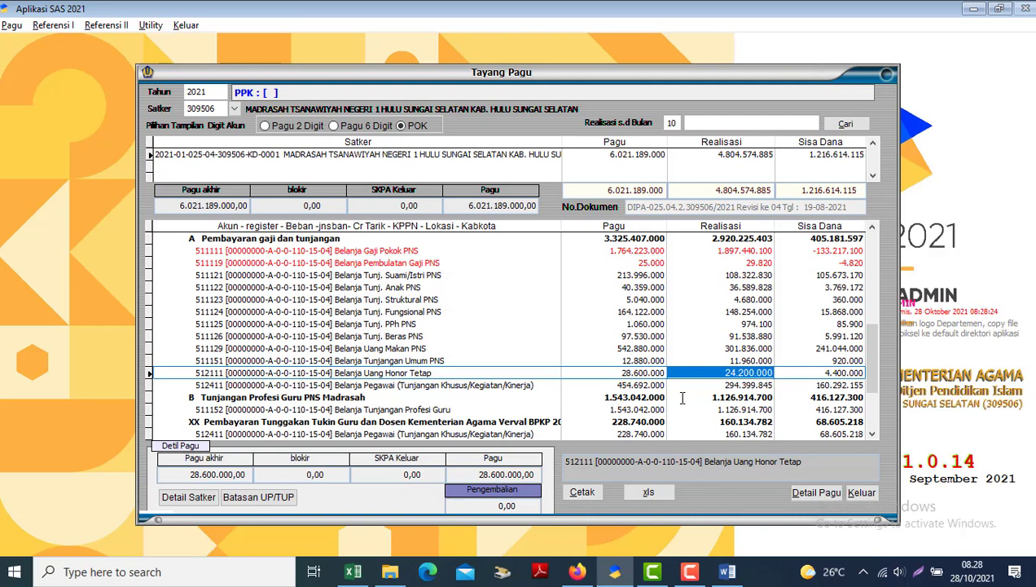
Open the Detail Realisasi of account 512111 in OM-SPAN and check its total against the SP2D explanation in the PAGU MINUS 2021 document.
key(alt+Tab)
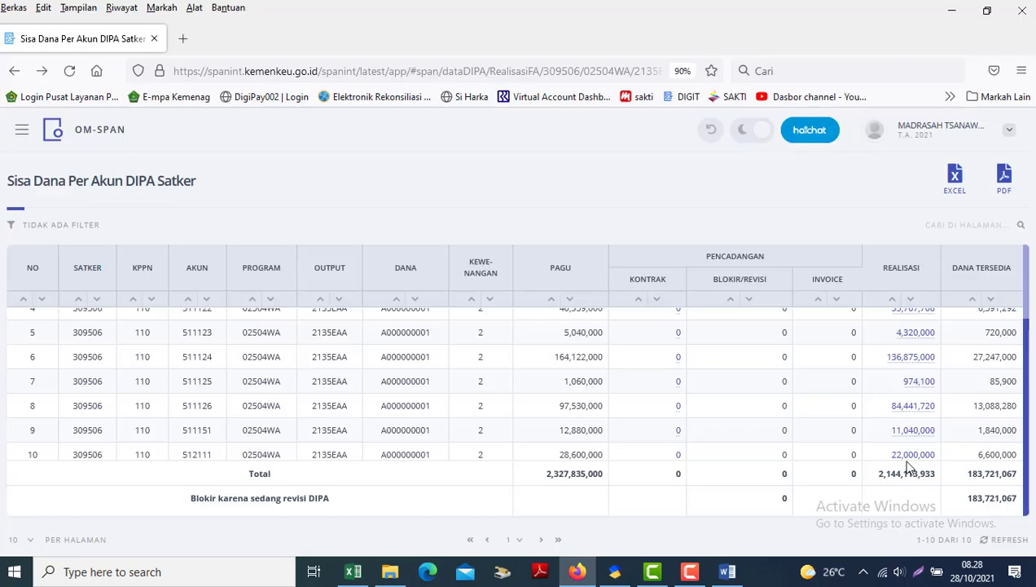
click(903, 460)
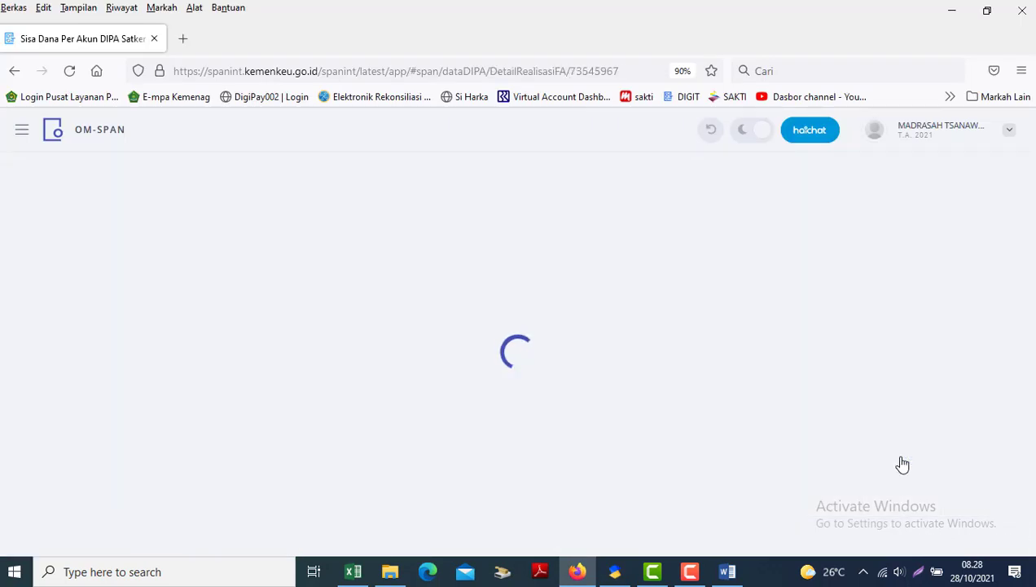
click(727, 571)
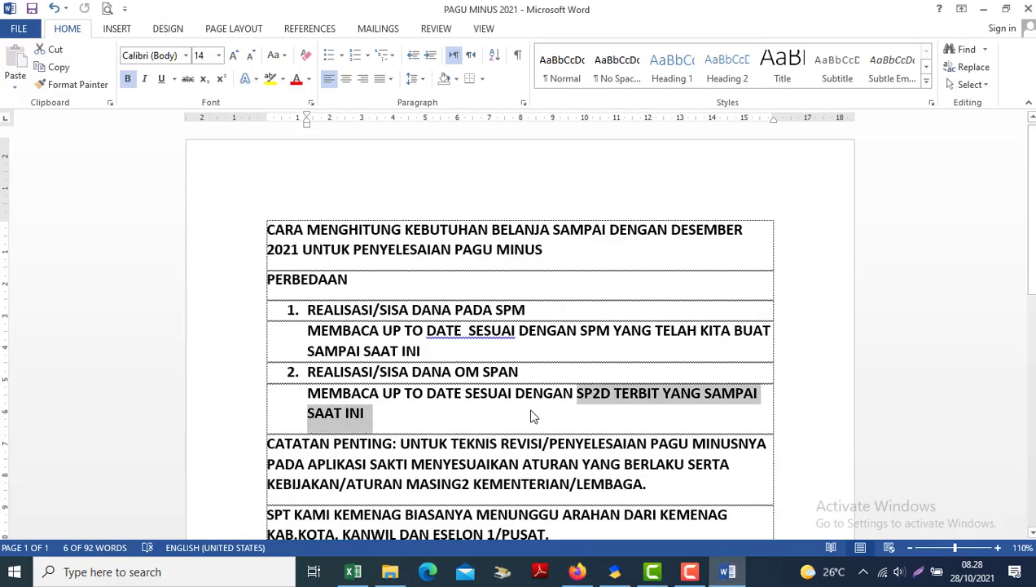
key(alt+Tab)
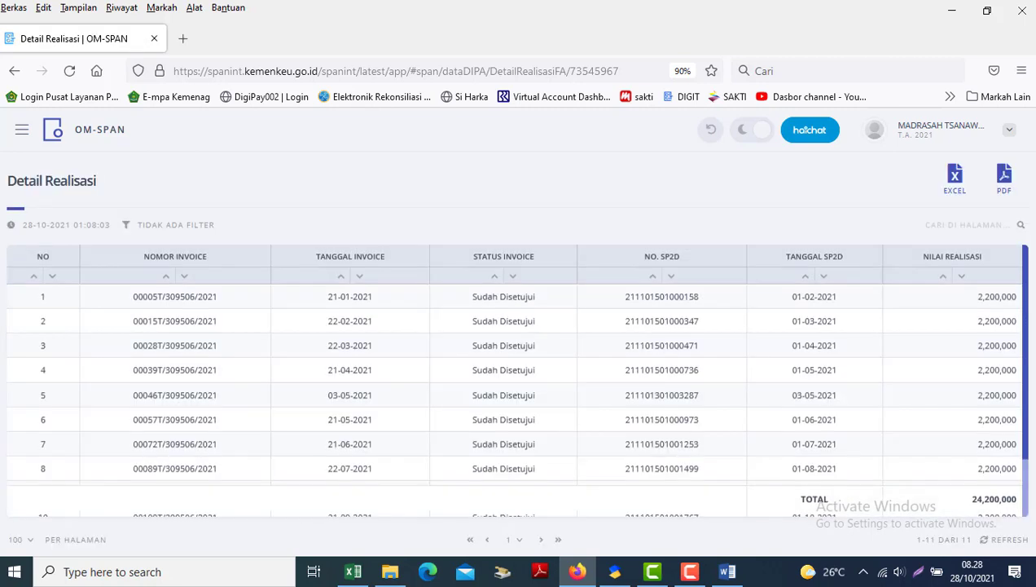
drag(1028, 332, 1027, 396)
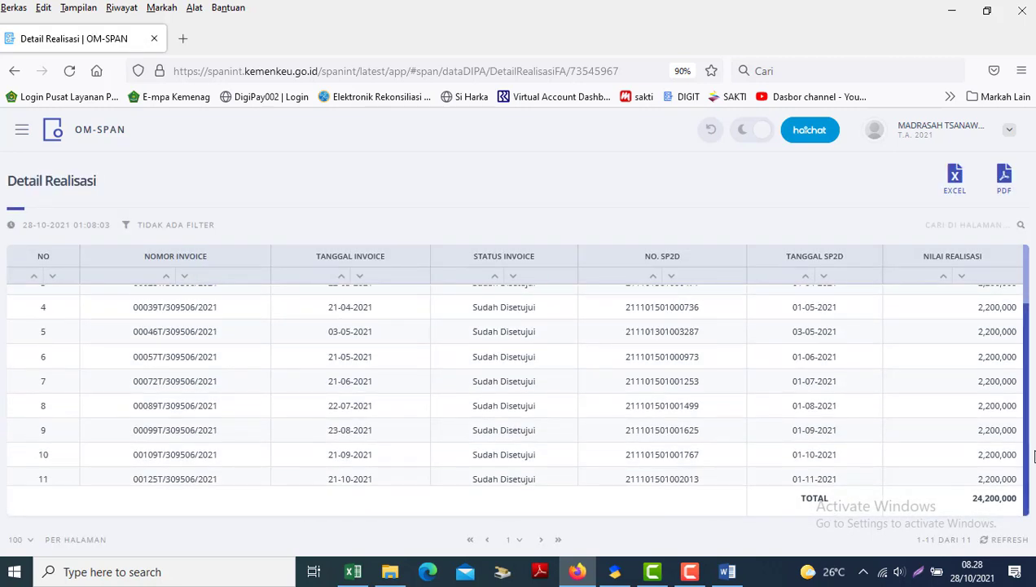
drag(976, 505, 816, 509)
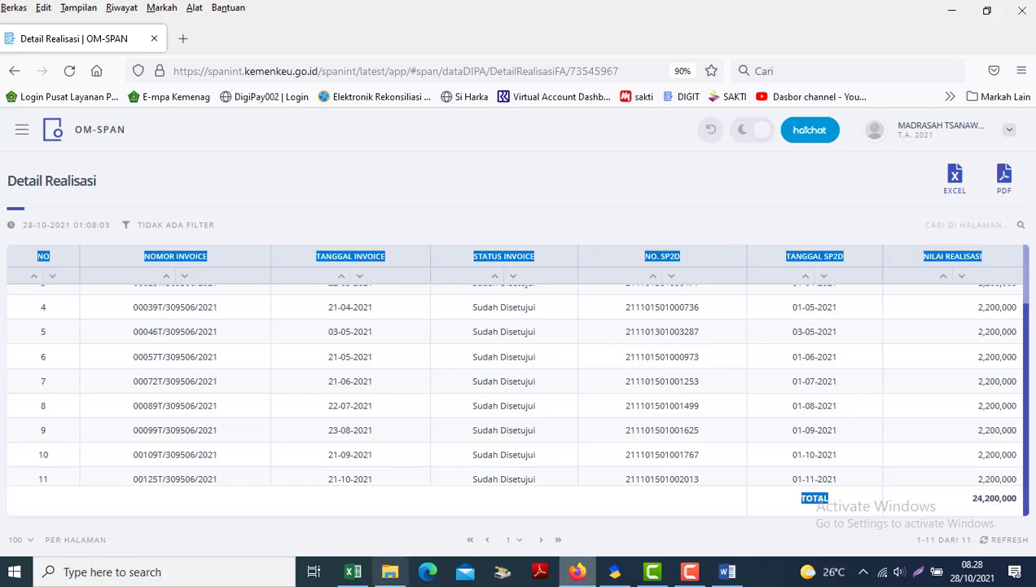
Switch to the PAGU_309506 ok workbook in Excel and select the paguakhir value of 512111 Belanja Uang Honor Tetap.
click(353, 572)
click(388, 415)
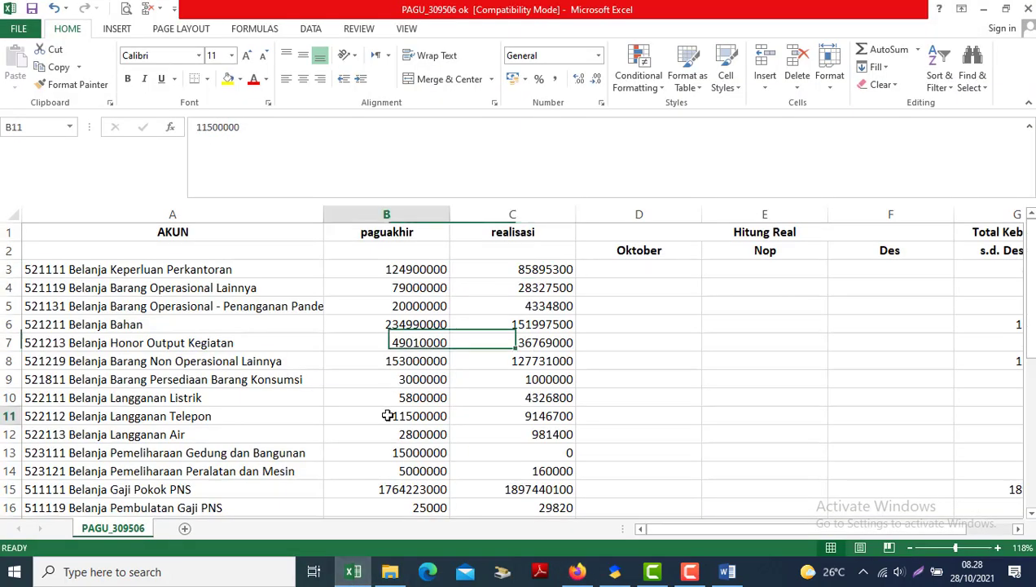
key(Down)
key(Down)
key(Down)
key(Down)
key(Down)
key(Down)
key(Down)
key(Down)
key(Down)
key(Down)
key(Down)
key(Down)
key(Down)
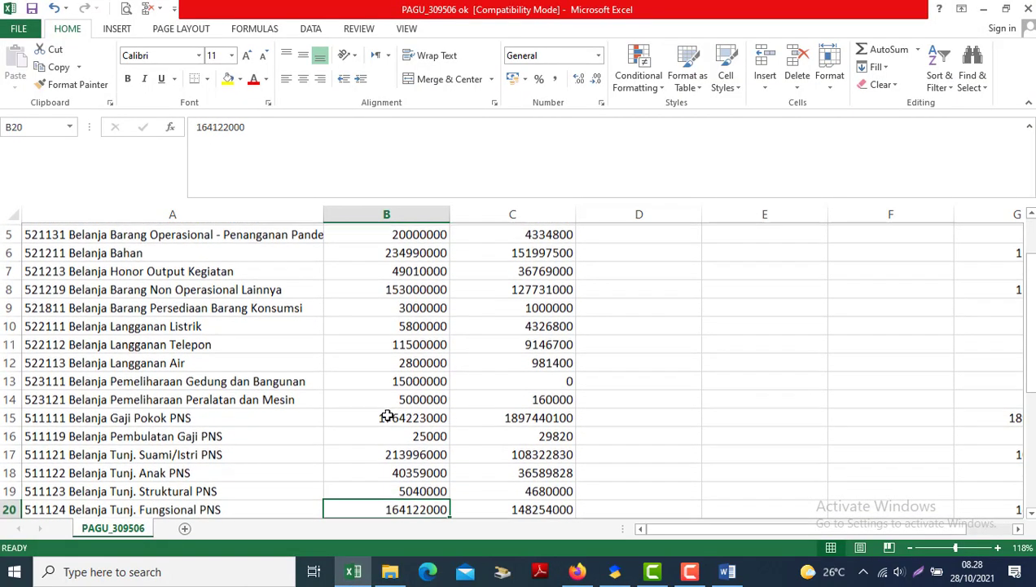
key(Down)
key(Down)
key(Down)
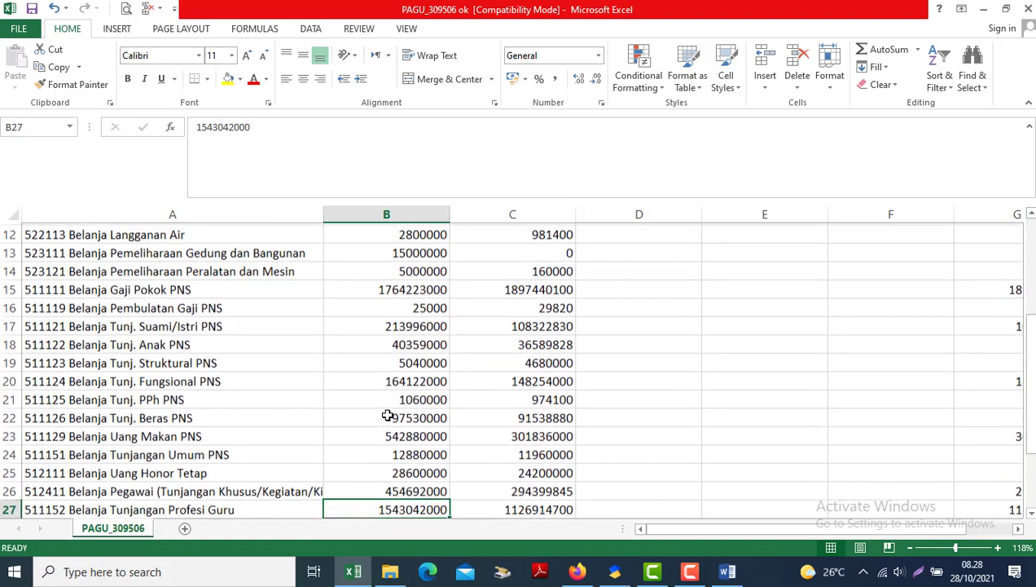
key(Up)
key(Up)
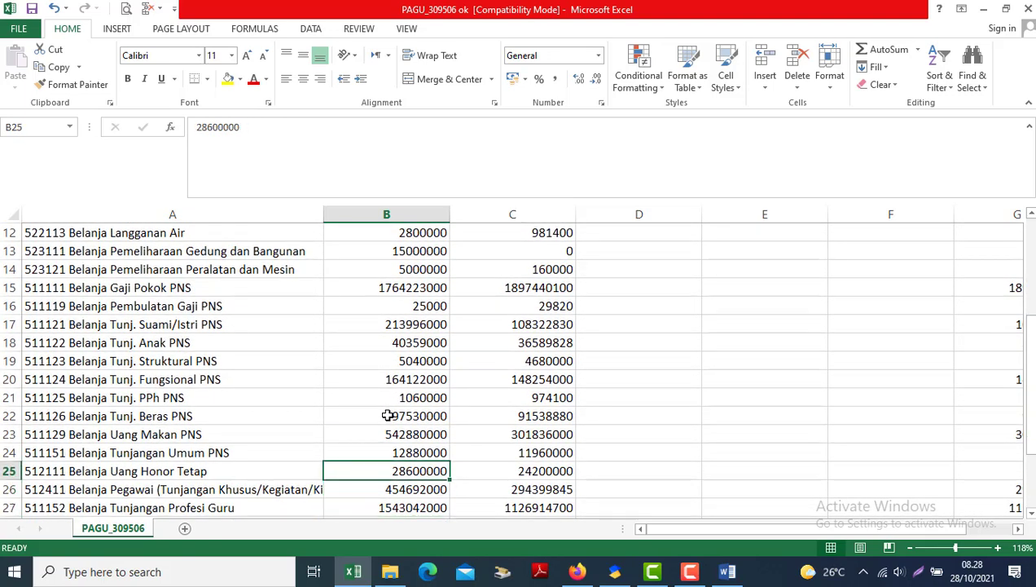
Review the realisasi column up to its heading, and examine the Hitung Real and Total Kebutuhan headings.
key(Right)
key(Up)
key(Up)
key(Up)
key(Up)
key(Up)
key(Up)
key(Up)
key(Up)
key(Up)
key(Up)
key(Up)
key(Up)
key(Up)
key(Up)
key(Up)
key(Up)
key(Up)
key(Up)
key(Up)
key(Up)
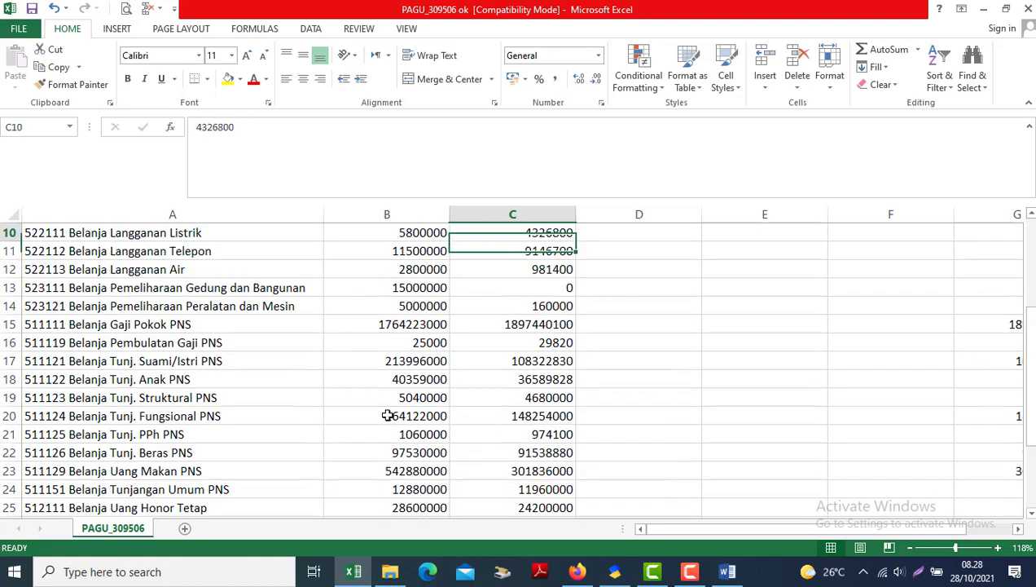
key(Right)
key(Right)
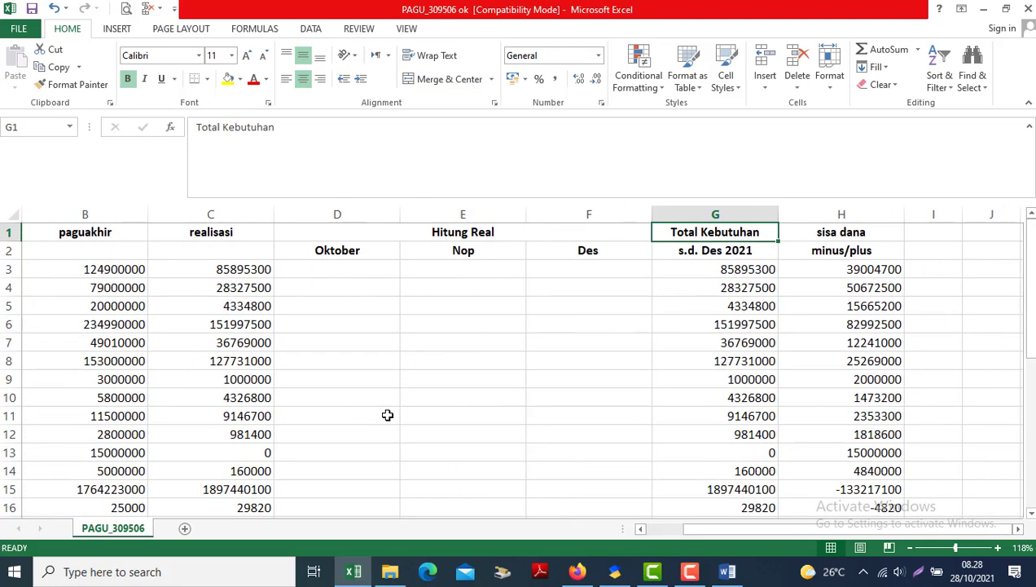
key(Left)
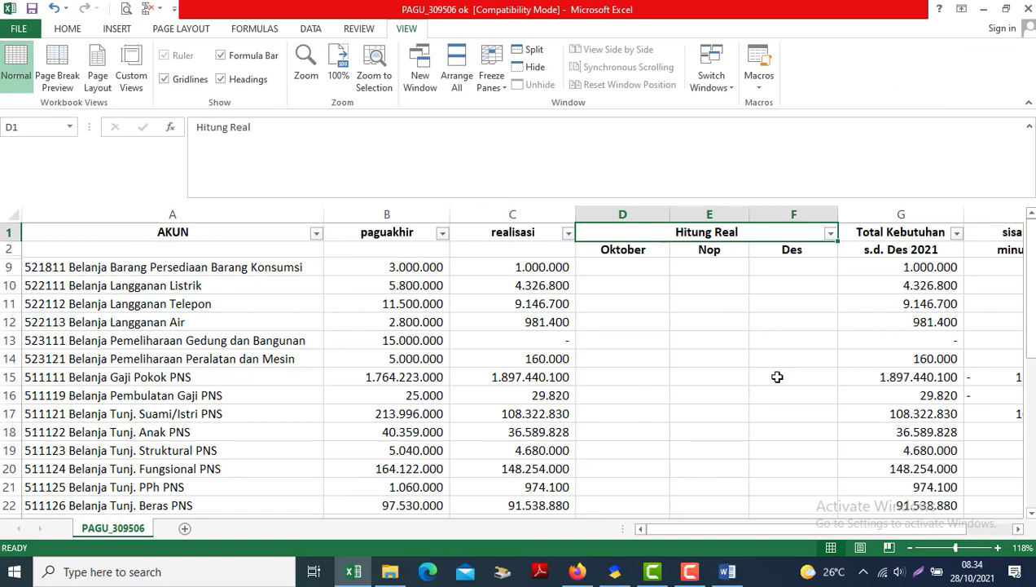
Examine the header row from sisa dana back across the table, ending on the Hitung Real heading.
key(Right)
key(Right)
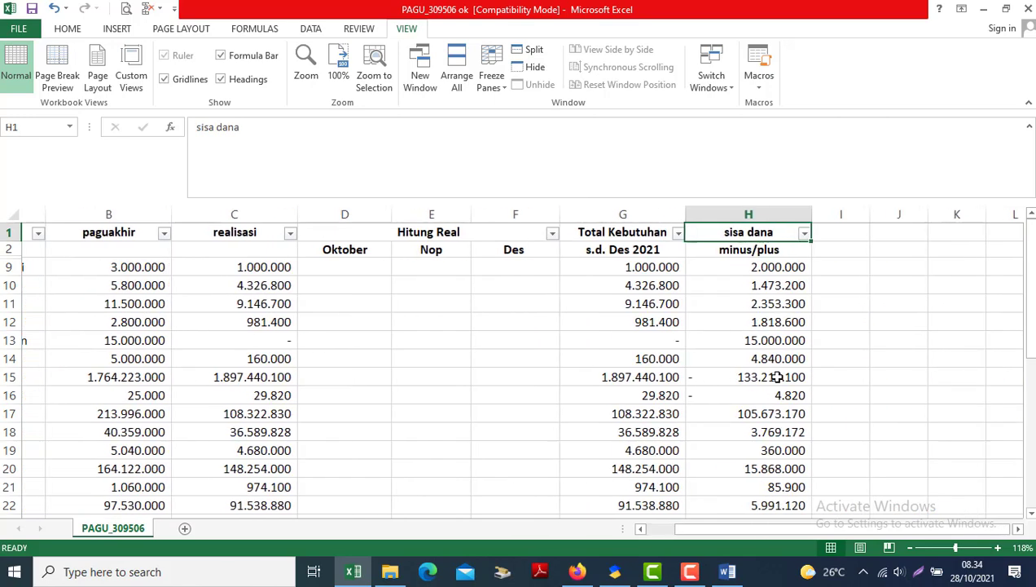
key(Left)
key(Left)
key(Left)
key(Left)
key(Left)
key(Right)
key(Right)
key(Right)
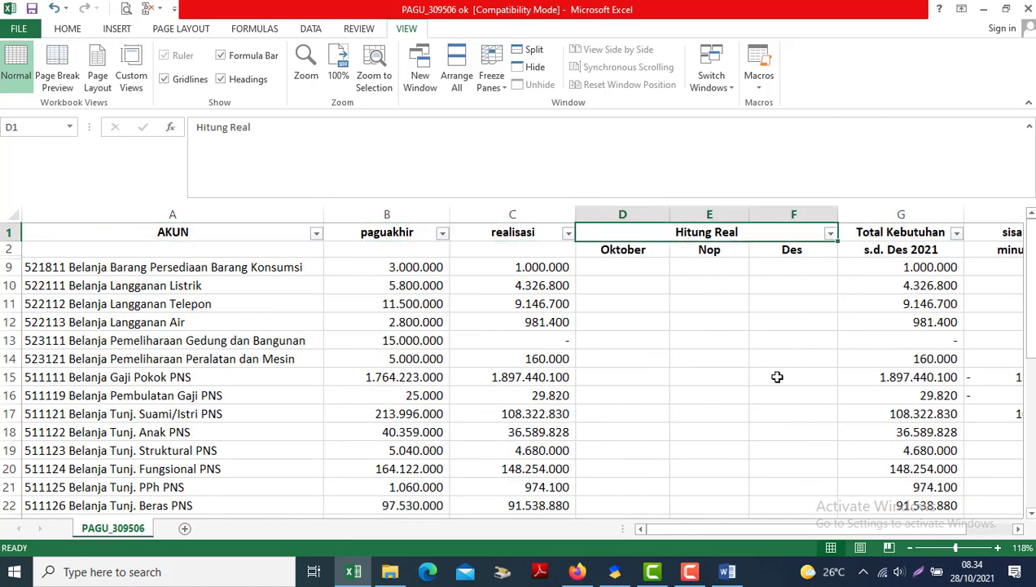
Examine the Oktober and Des cells under Hitung Real around the 511111 Belanja Gaji Pokok PNS row.
key(Down)
key(Down)
key(Down)
key(Down)
key(Down)
key(Down)
key(Down)
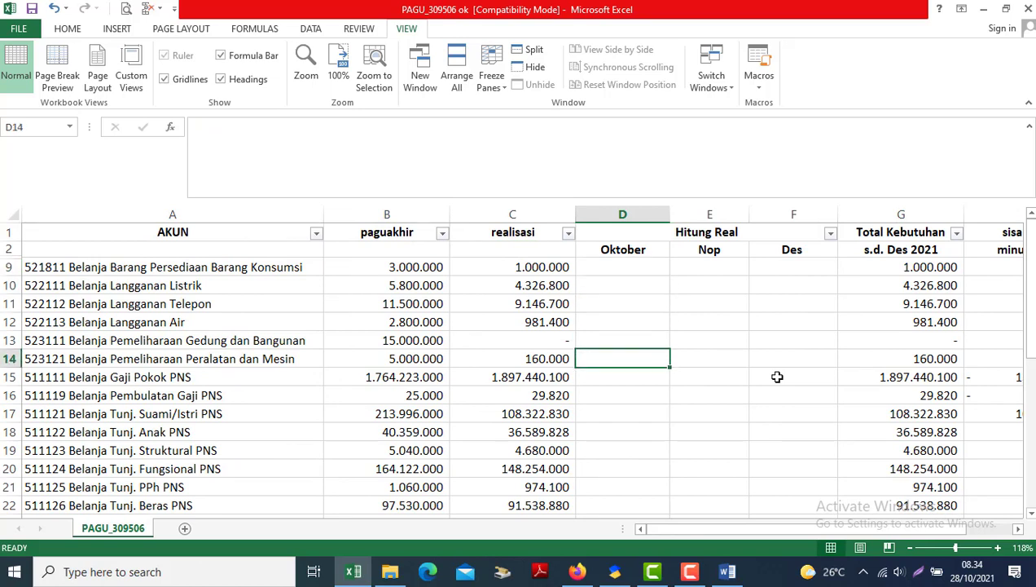
key(Right)
key(Down)
key(Right)
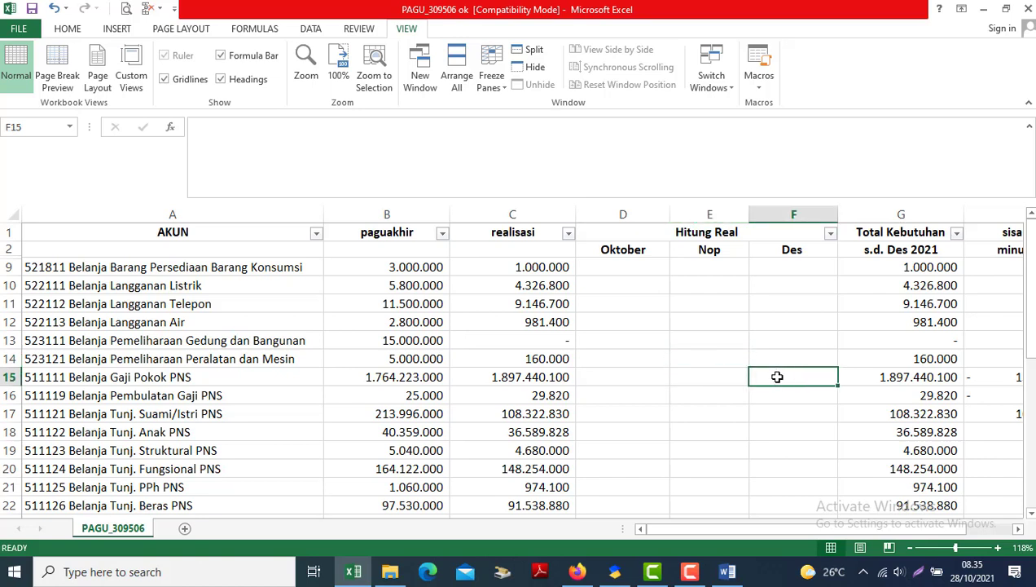
key(Down)
key(Down)
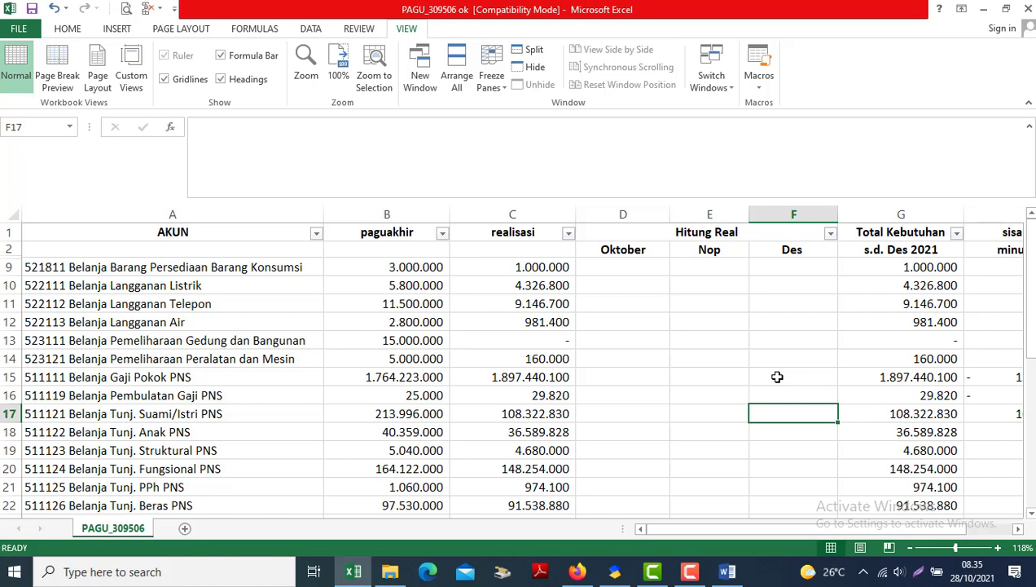
key(Left)
key(Left)
key(Up)
key(Up)
key(Up)
key(Up)
key(Up)
key(Up)
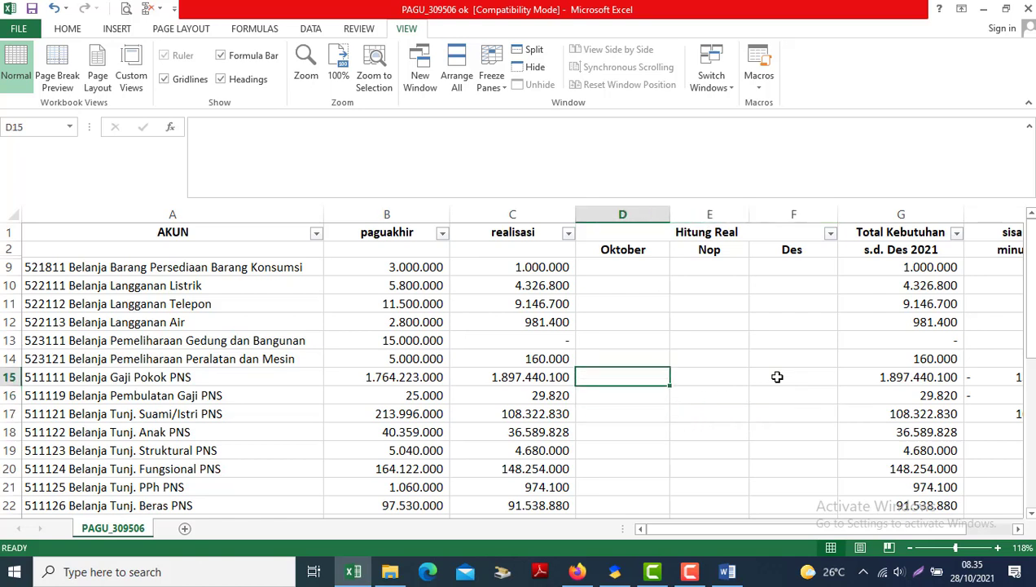
Examine the Nop column down to the salary accounts, ending on the Oktober cell of 512111 Belanja Uang Honor Tetap.
key(Right)
key(Down)
key(Down)
key(Down)
key(Down)
key(Down)
key(Down)
key(Down)
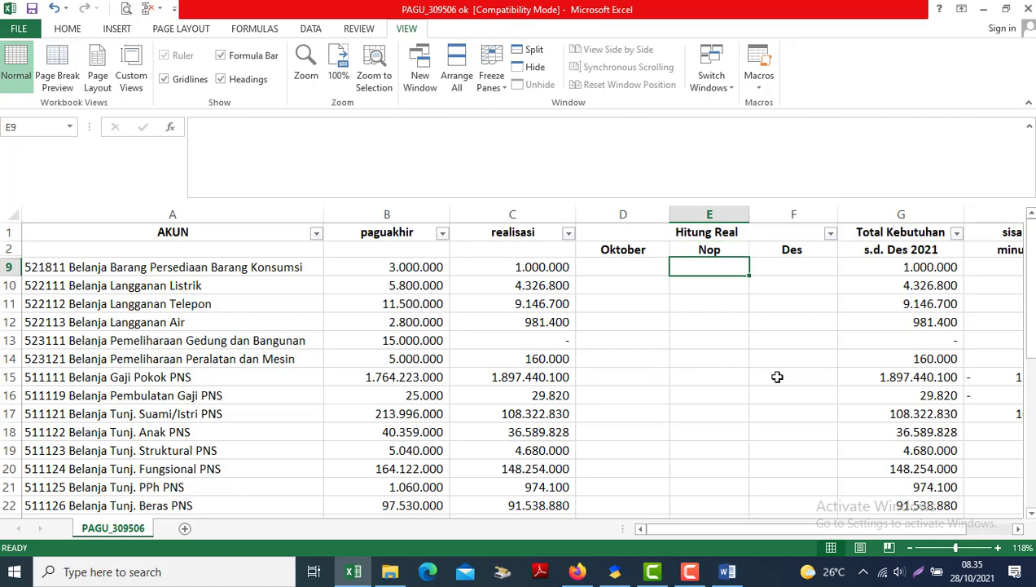
key(Down)
key(Down)
key(Down)
key(Down)
key(Down)
key(Down)
key(Down)
key(Down)
key(Down)
key(Down)
key(Down)
key(Down)
key(Down)
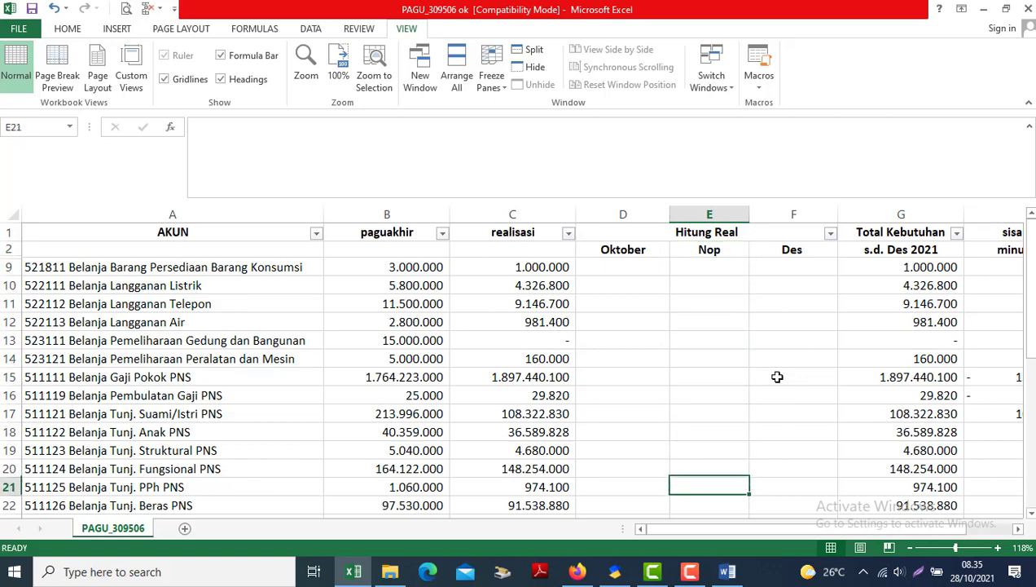
key(Up)
key(Up)
key(Up)
key(Up)
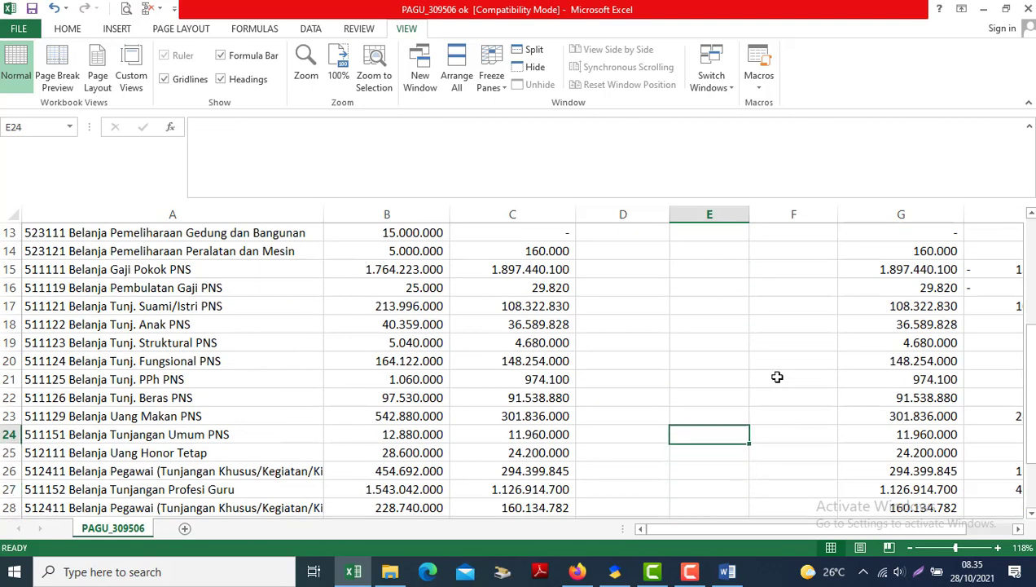
key(Down)
key(Left)
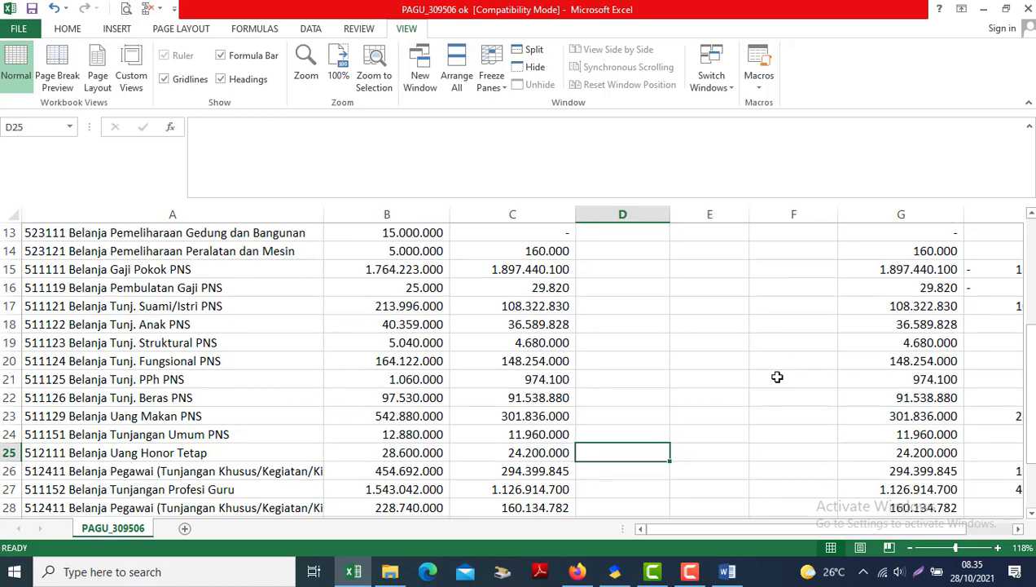
Review the Nop column upward from the 512111 row and select the Nop heading under Hitung Real.
key(Right)
key(Up)
key(Up)
key(Up)
key(Up)
key(Up)
key(Up)
key(Up)
key(Up)
key(Up)
key(Up)
key(Up)
key(Up)
key(Up)
key(Up)
key(Up)
key(Up)
key(Up)
key(Up)
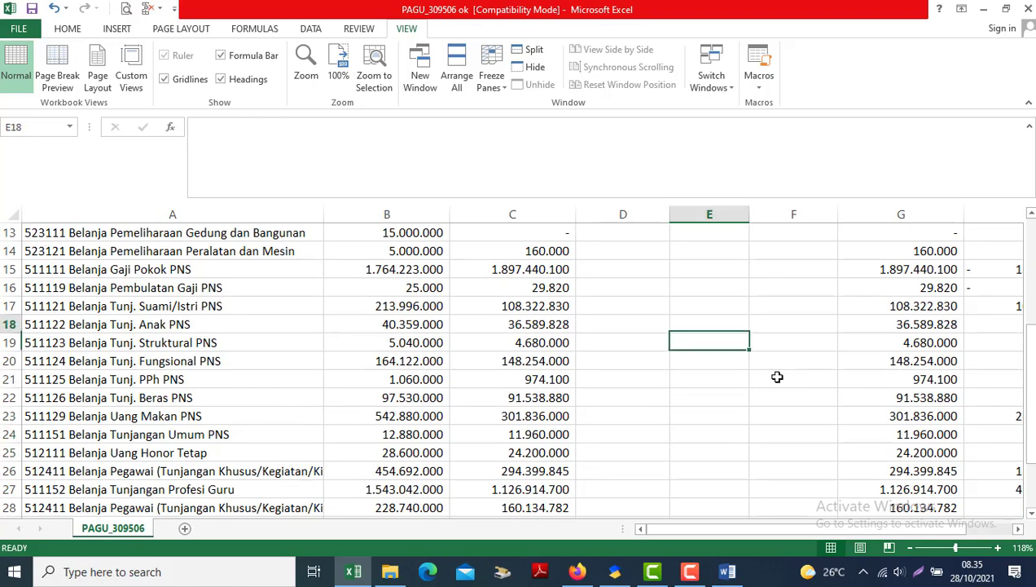
key(Down)
key(Down)
key(Up)
key(Right)
key(Left)
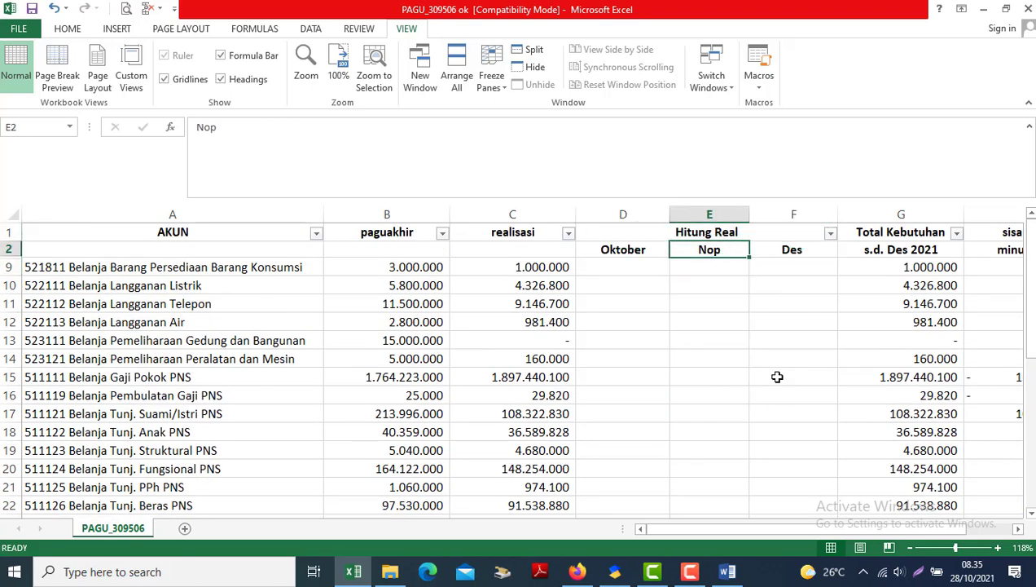
Examine the Nop column from its heading down to the 512111 Belanja Uang Honor Tetap row.
key(Down)
key(Down)
key(Down)
key(Down)
key(Down)
key(Down)
key(Down)
key(Down)
key(Down)
key(Down)
key(Down)
key(Down)
key(Down)
key(Down)
key(Down)
key(Down)
key(Down)
key(Down)
key(Down)
key(Up)
key(Up)
key(Up)
key(Up)
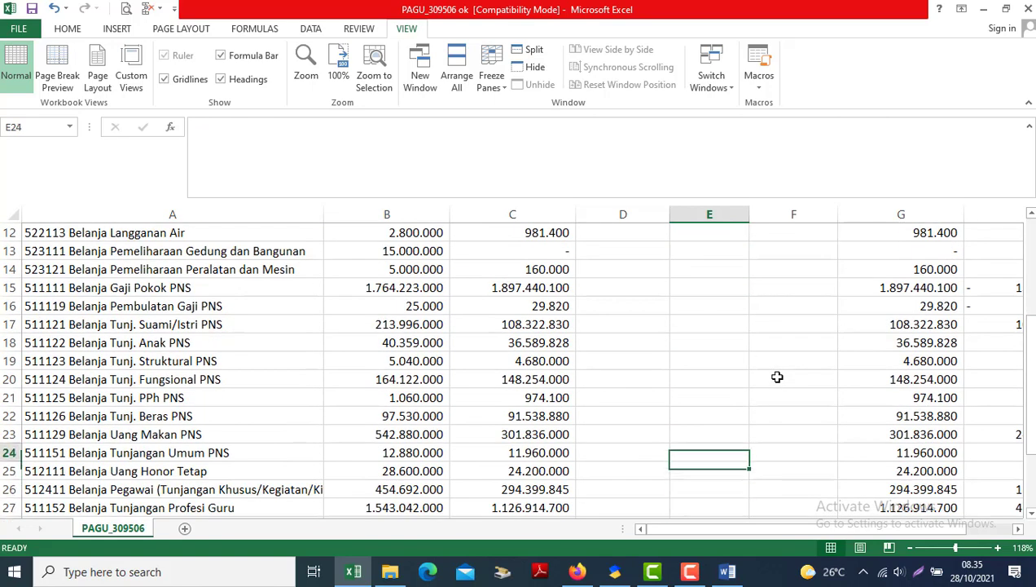
key(Down)
key(Down)
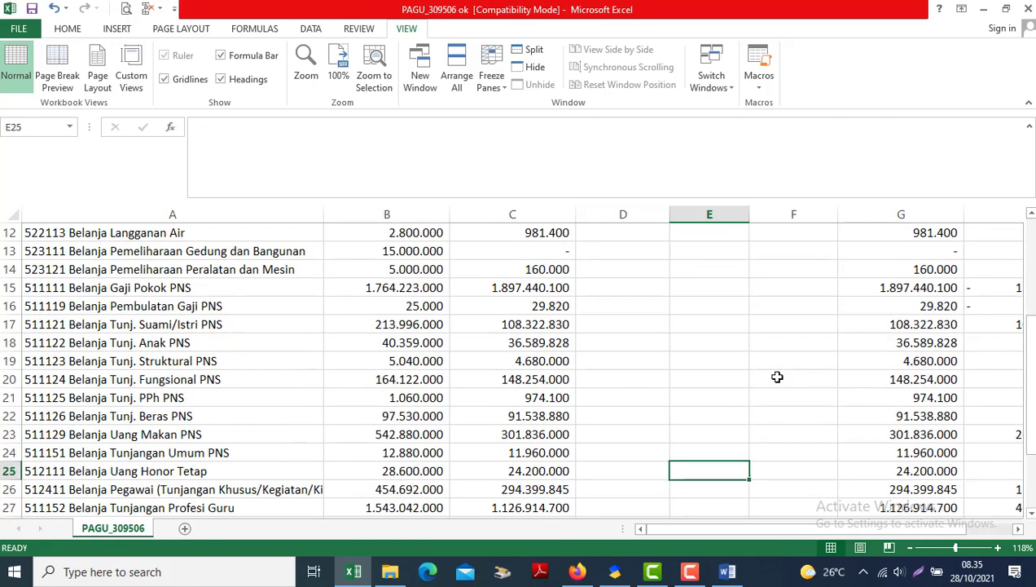
Examine the 512111 Belanja Uang Honor Tetap row across from the account name to sisa dana and back toward realisasi.
key(Left)
key(Left)
key(Left)
key(Left)
key(Right)
key(Right)
key(Right)
key(Right)
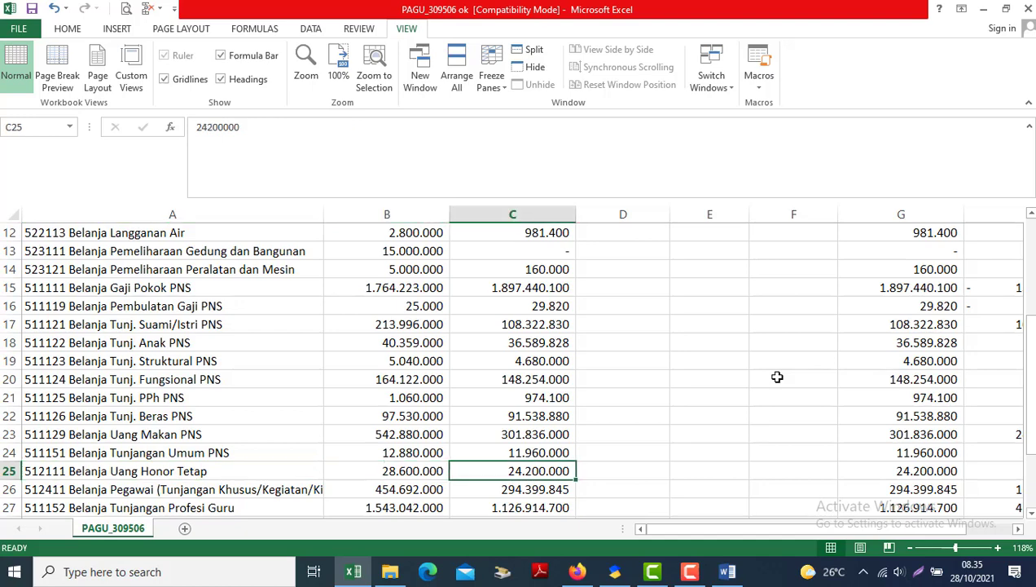
key(Right)
key(Right)
key(Right)
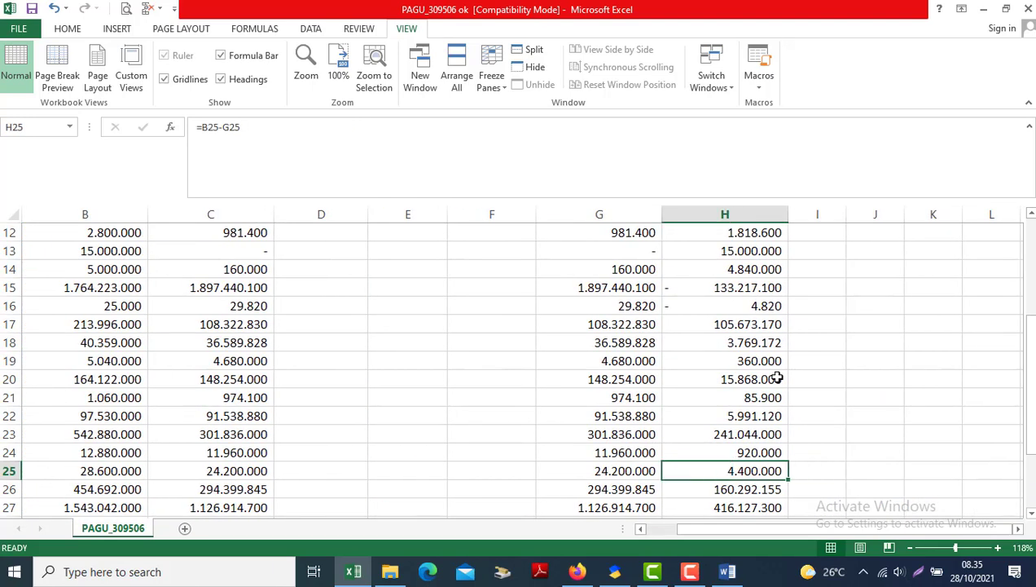
key(Left)
key(Left)
key(Left)
key(Left)
key(Left)
key(Left)
key(Left)
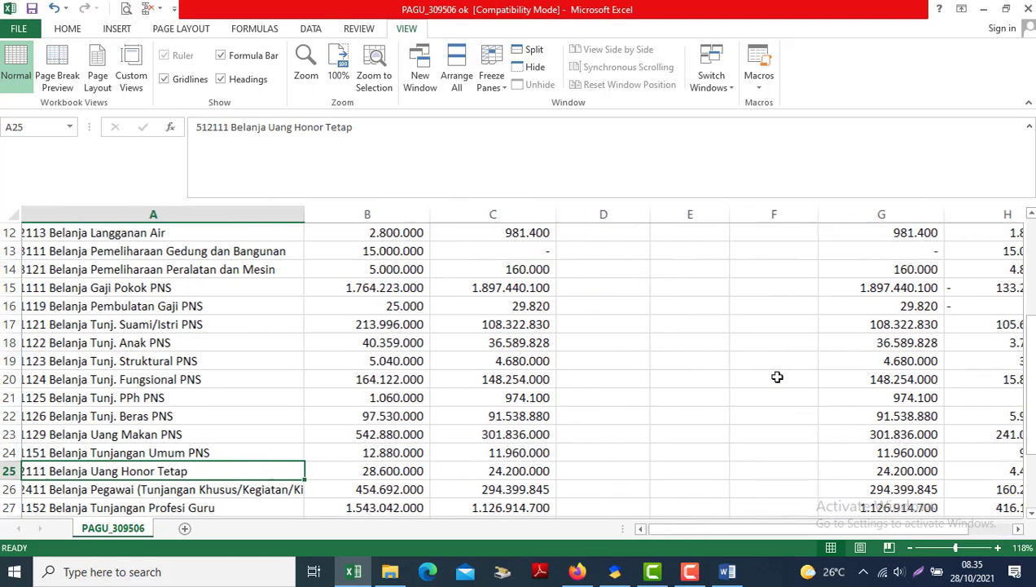
key(Right)
key(Right)
key(Right)
key(Right)
key(Left)
key(Left)
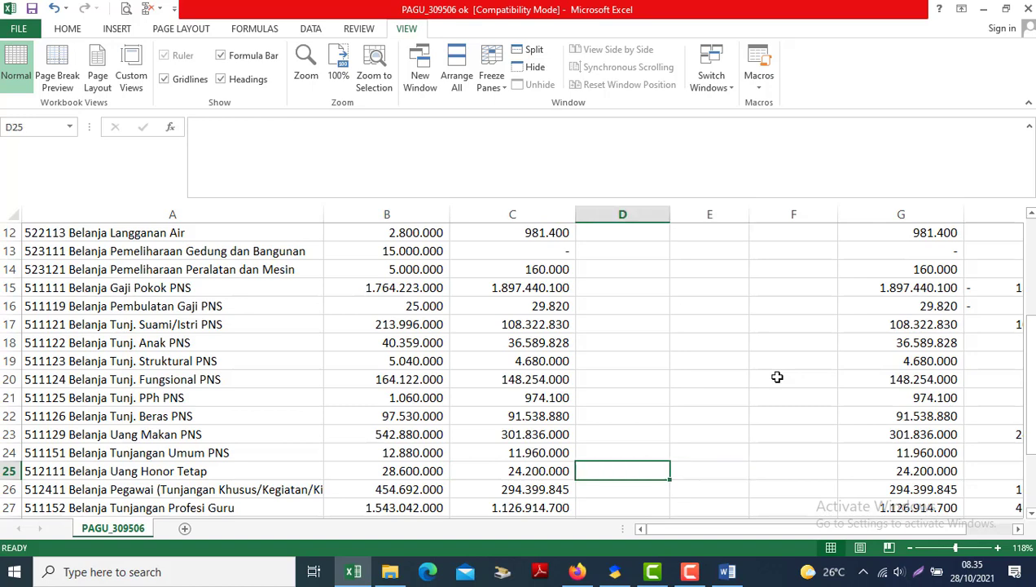
Enter 2200000 as the Nop amount for 512111 Belanja Uang Honor Tetap.
key(Left)
key(Right)
key(Right)
key(Right)
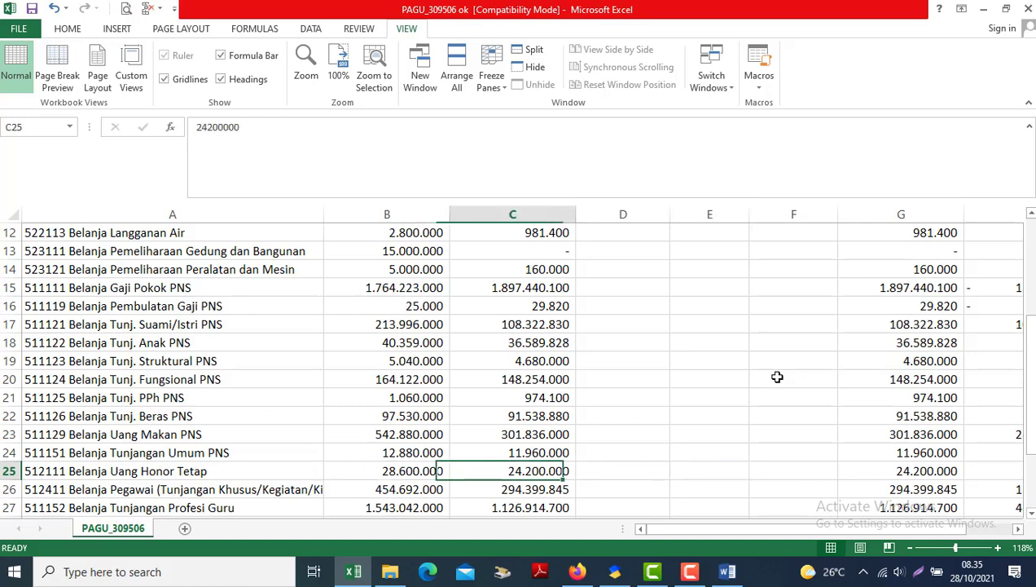
text(2200000)
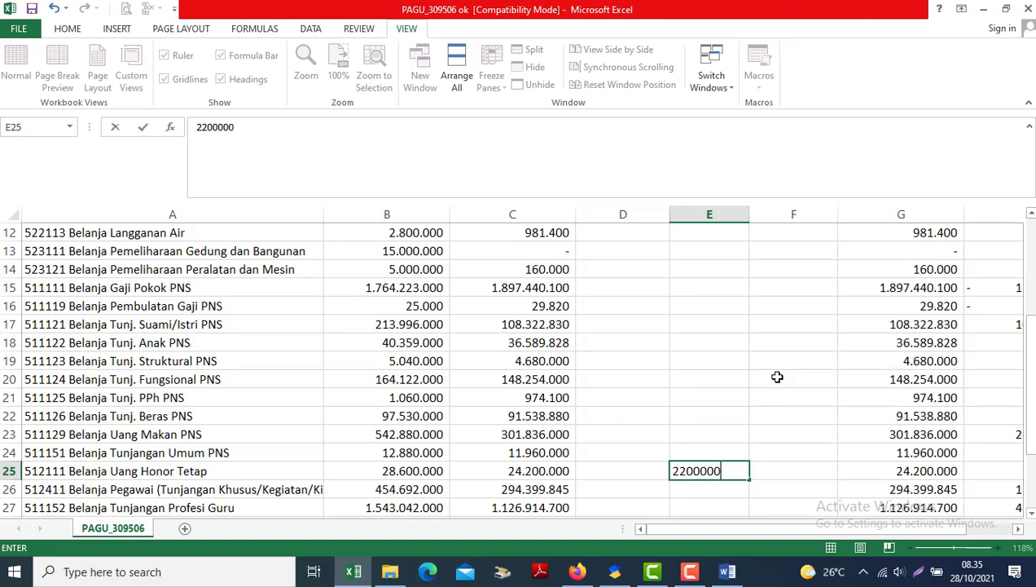
key(ctrl+Return)
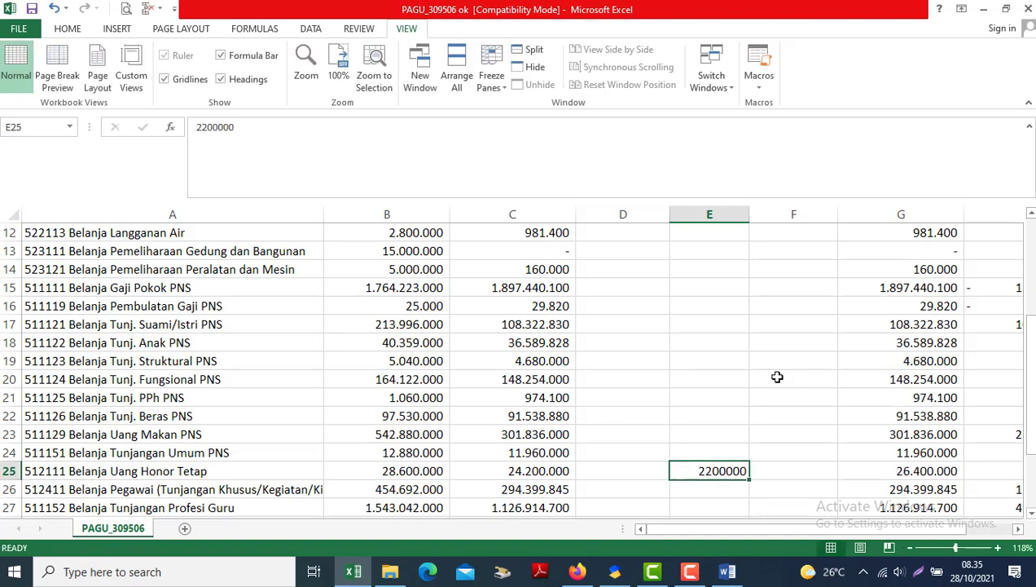
Copy the Nop amount of 512111 Belanja Uang Honor Tetap into its Des cell.
key(Right)
key(Right)
key(Right)
key(Left)
key(Left)
key(Left)
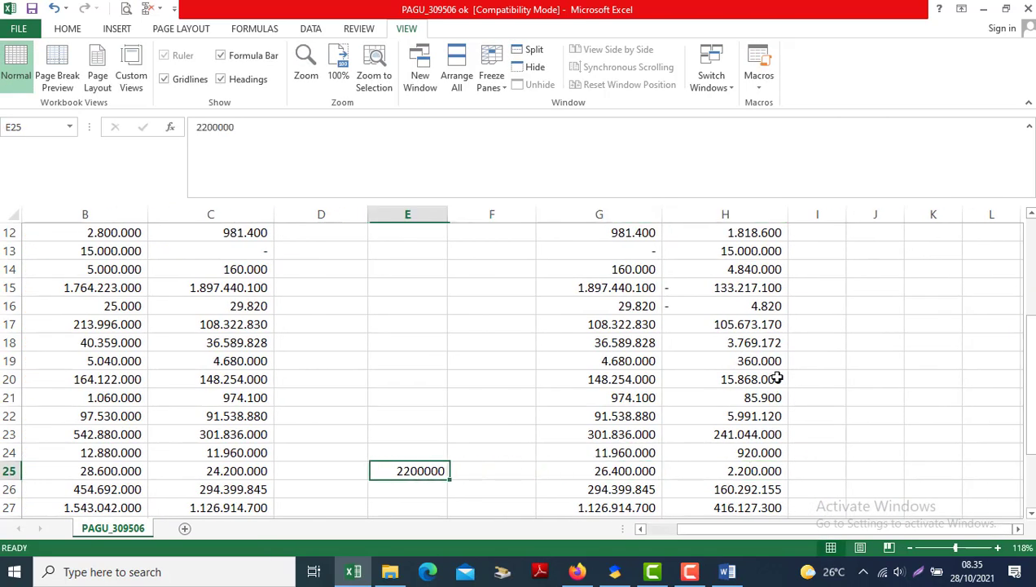
key(ctrl+c)
key(Right)
key(ctrl+v)
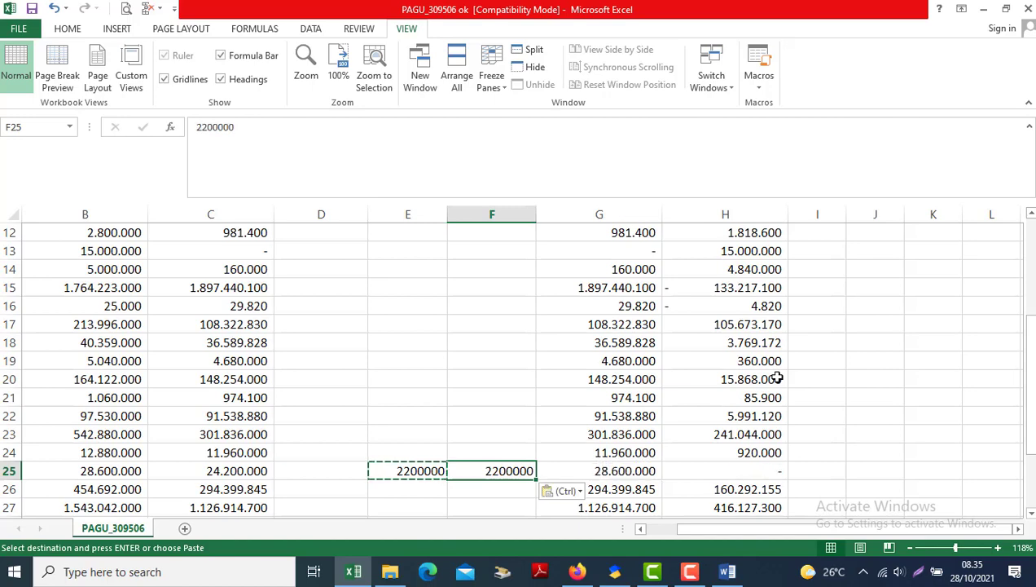
Check the total need and sisa dana of the 512111 row, and return up the AKUN column to the header rows.
key(Right)
key(Right)
key(Left)
key(Left)
key(Right)
key(Right)
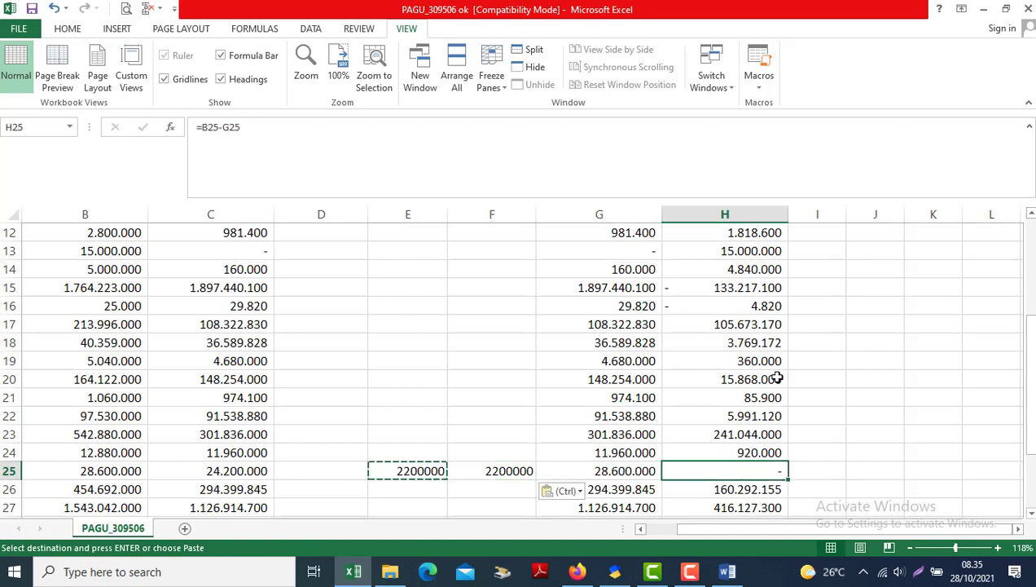
key(Left)
key(Home)
key(Up)
key(Up)
key(Up)
key(Up)
key(Up)
key(Up)
key(Up)
key(Up)
key(Up)
key(Up)
key(Up)
key(Up)
key(Up)
key(Up)
key(Up)
key(Up)
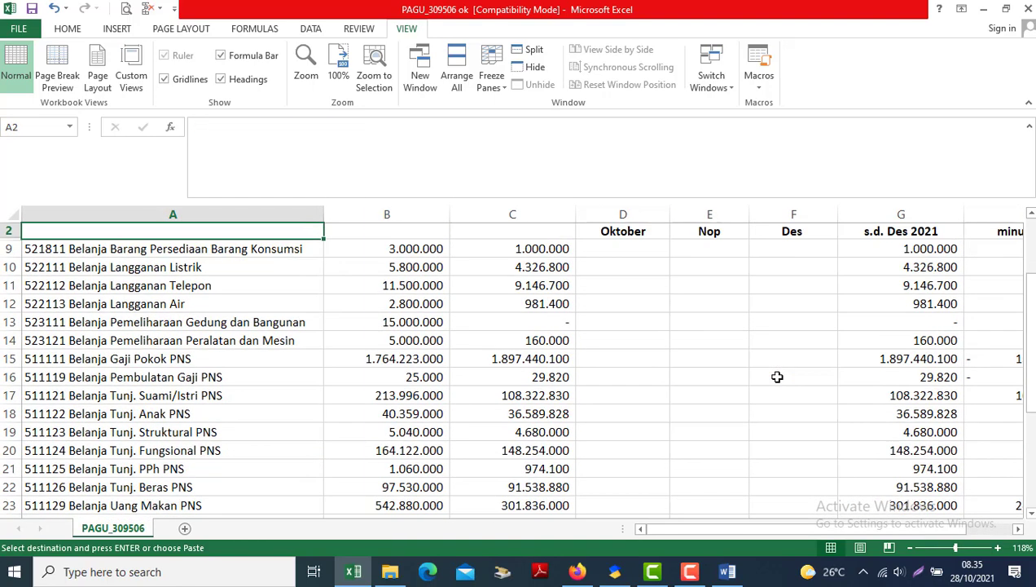
Examine the Oktober cell of 511111 Belanja Gaji Pokok PNS and follow the column up to the Hitung Real and Nop headings.
key(Down)
key(Down)
key(Down)
key(Down)
key(Down)
key(Down)
key(Right)
key(Right)
key(Right)
key(Right)
key(Right)
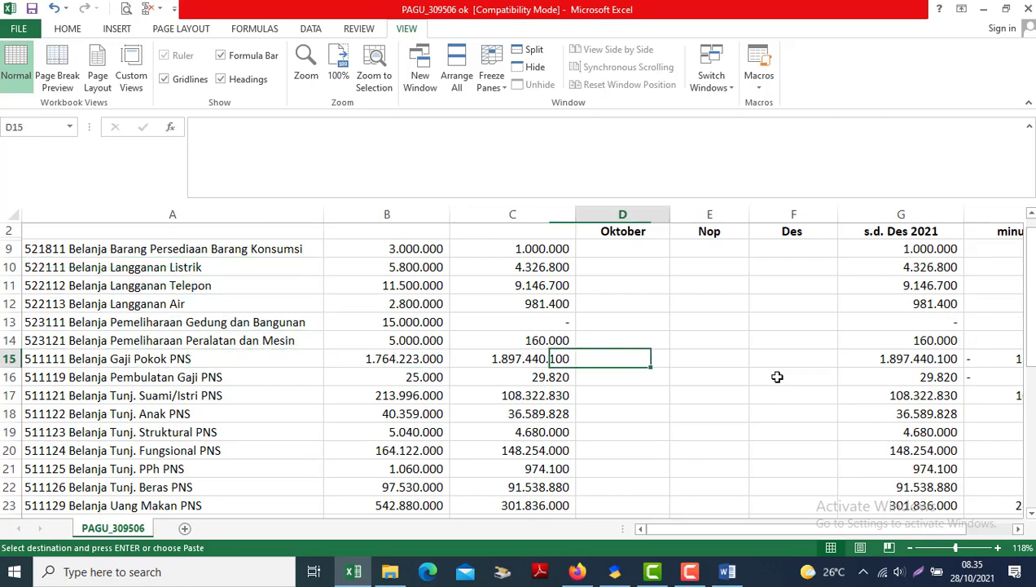
key(Up)
key(Up)
key(Up)
key(Up)
key(Up)
key(Up)
key(Up)
key(Up)
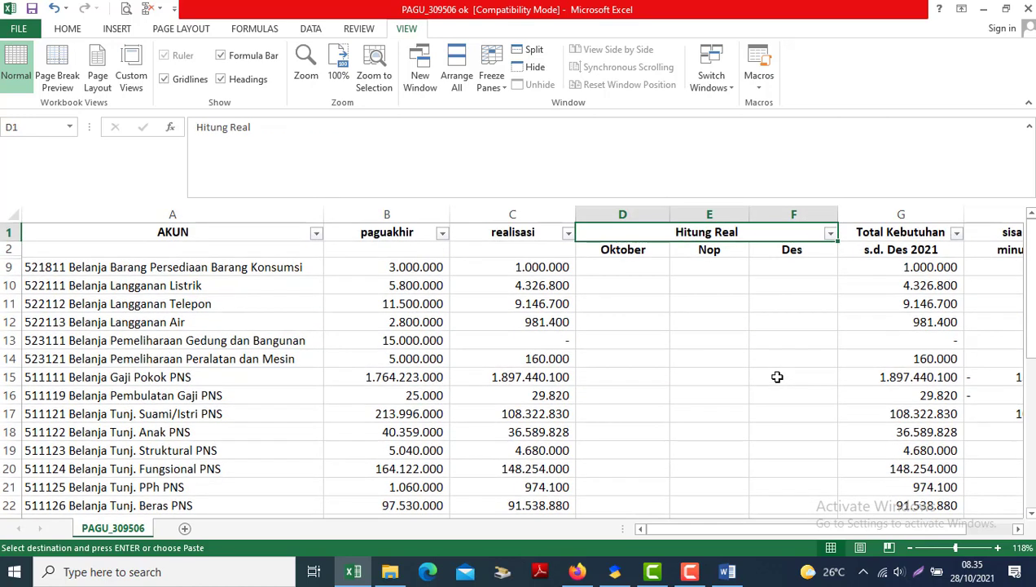
key(Down)
key(Left)
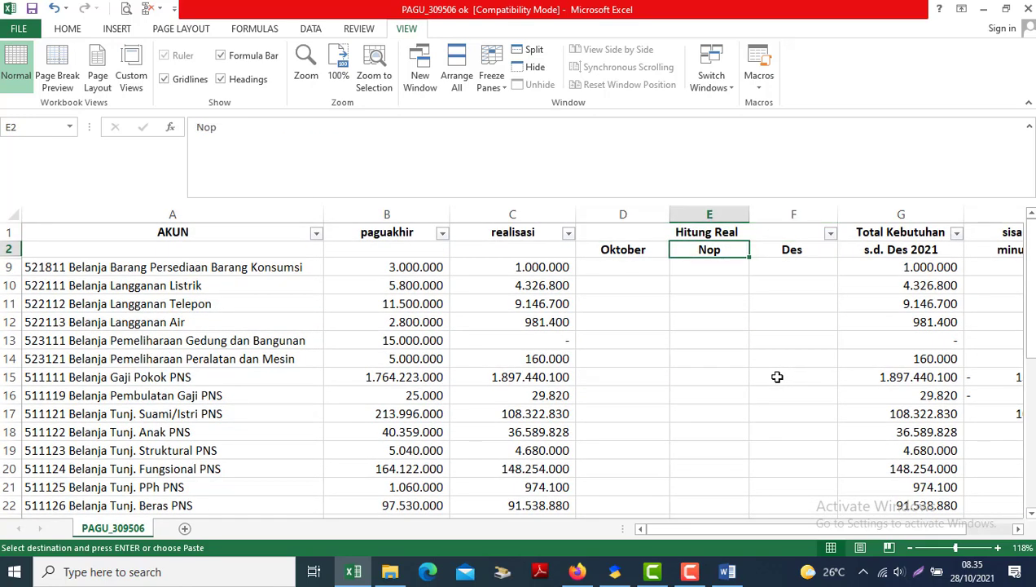
Examine the Nop column from 521811 Belanja Barang Persediaan down through the salary accounts to the honor row.
key(Down)
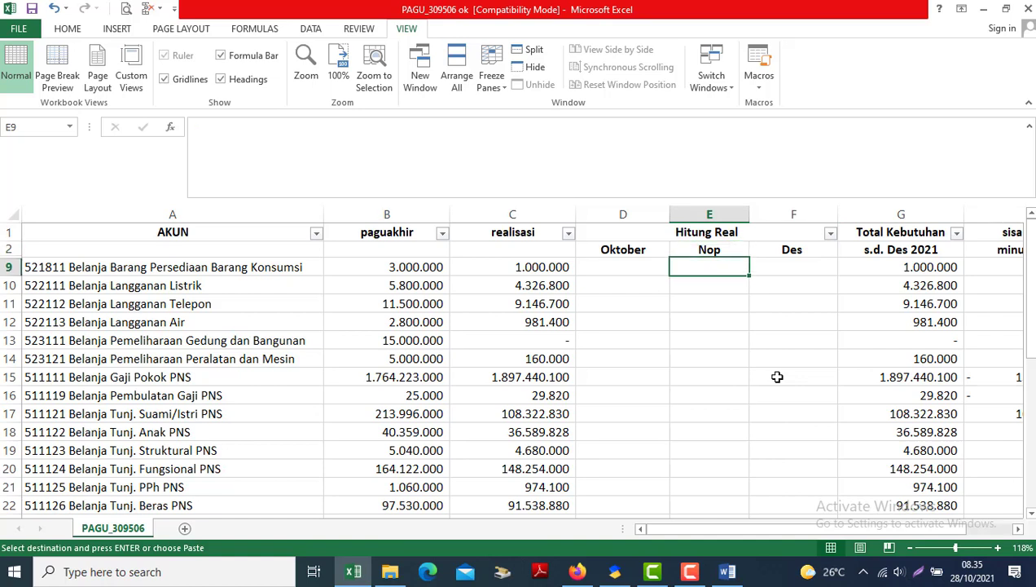
key(Right)
key(Up)
key(Down)
key(Down)
key(Down)
key(Down)
key(Down)
key(Down)
key(Down)
key(Down)
key(Down)
key(Down)
key(Down)
key(Down)
key(Down)
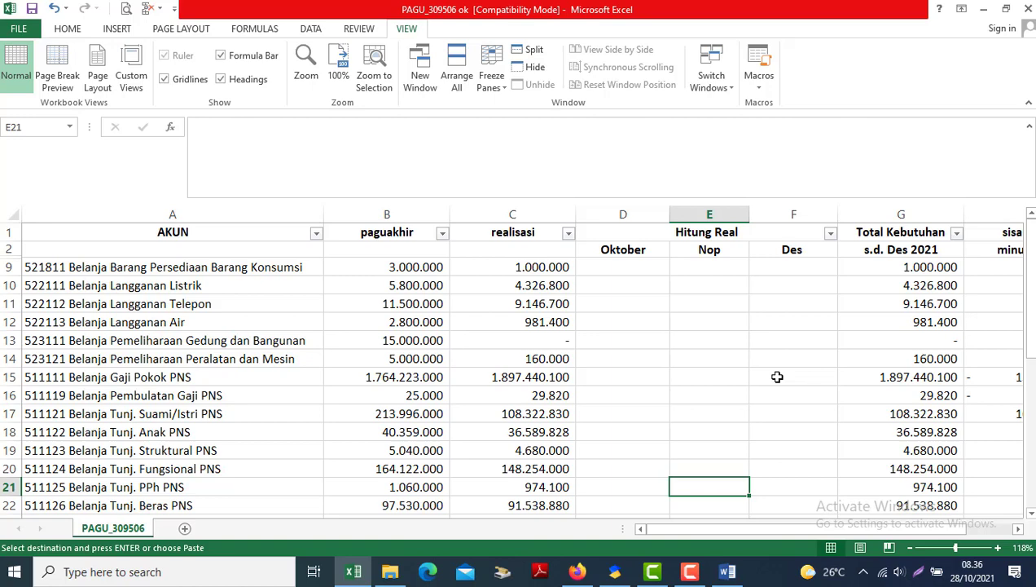
key(Down)
key(Down)
key(Down)
key(Down)
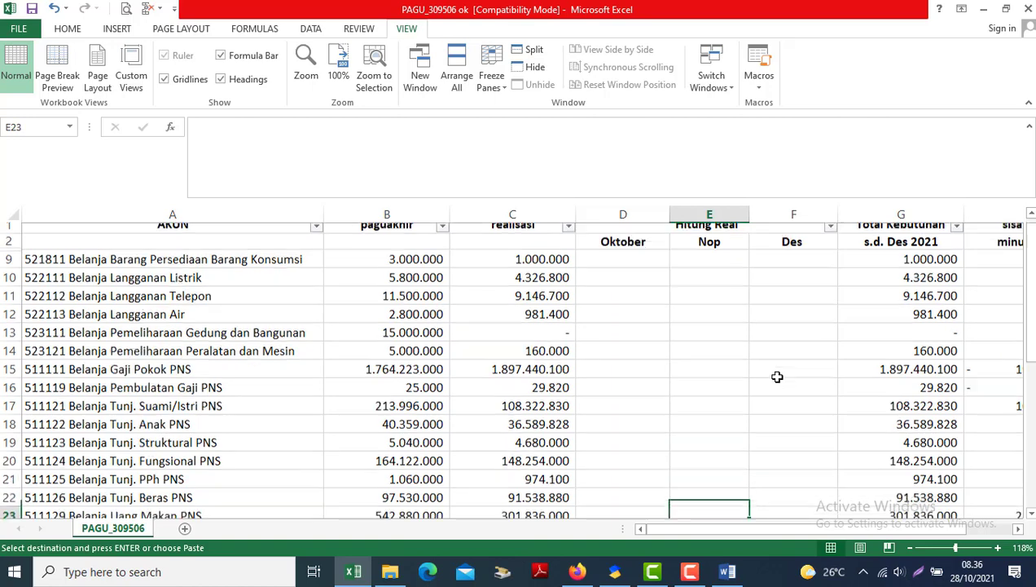
Review the Nop column upward to the 521811 row, compare its Des cell, and select the Hitung Real heading.
key(ctrl+v)
key(Up)
key(Up)
key(Up)
key(Up)
key(Up)
key(Up)
key(Up)
key(Up)
key(Up)
key(Up)
key(Up)
key(Up)
key(Up)
key(Up)
key(Up)
key(Up)
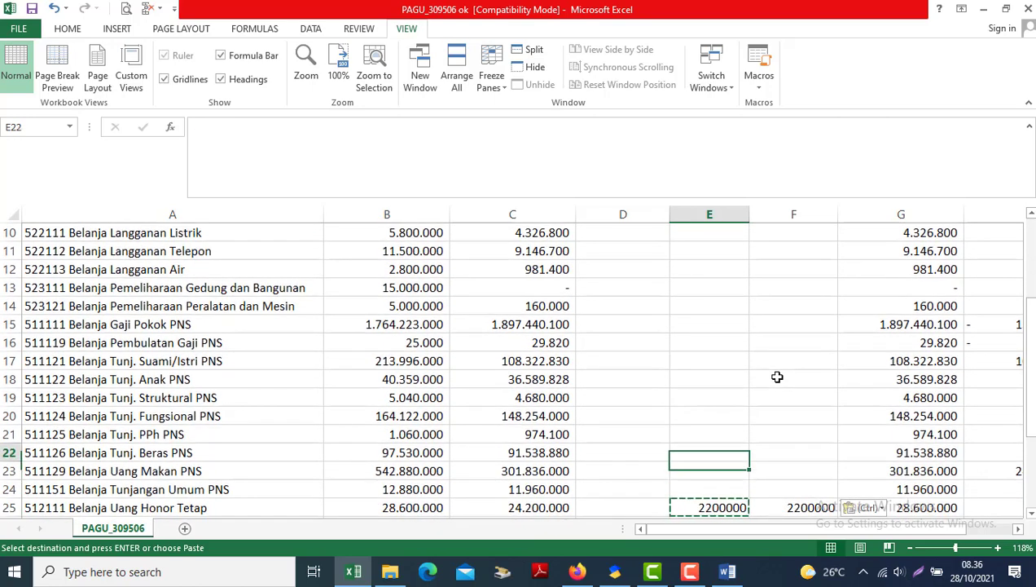
key(Right)
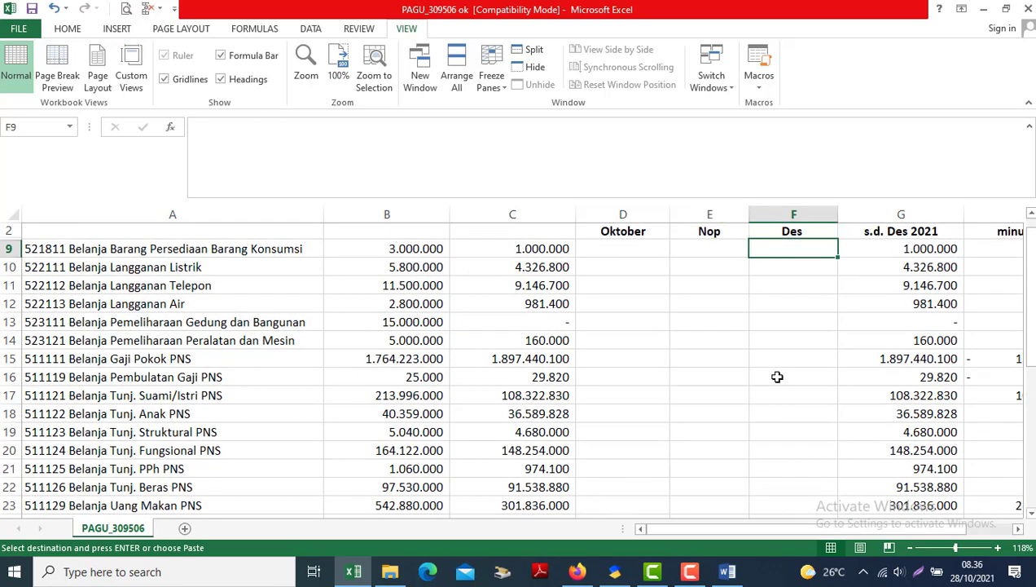
key(Left)
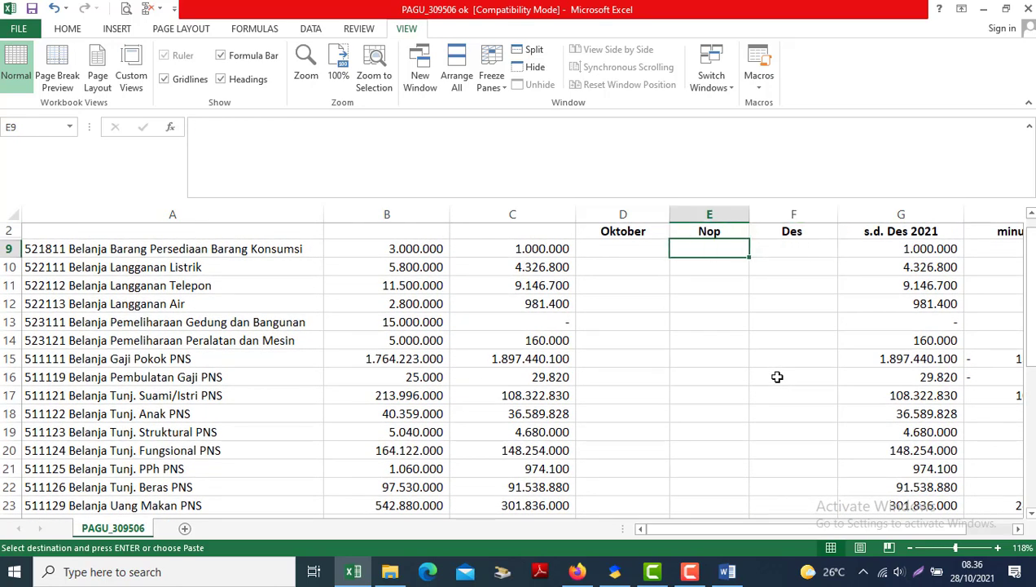
key(Up)
key(Left)
key(Up)
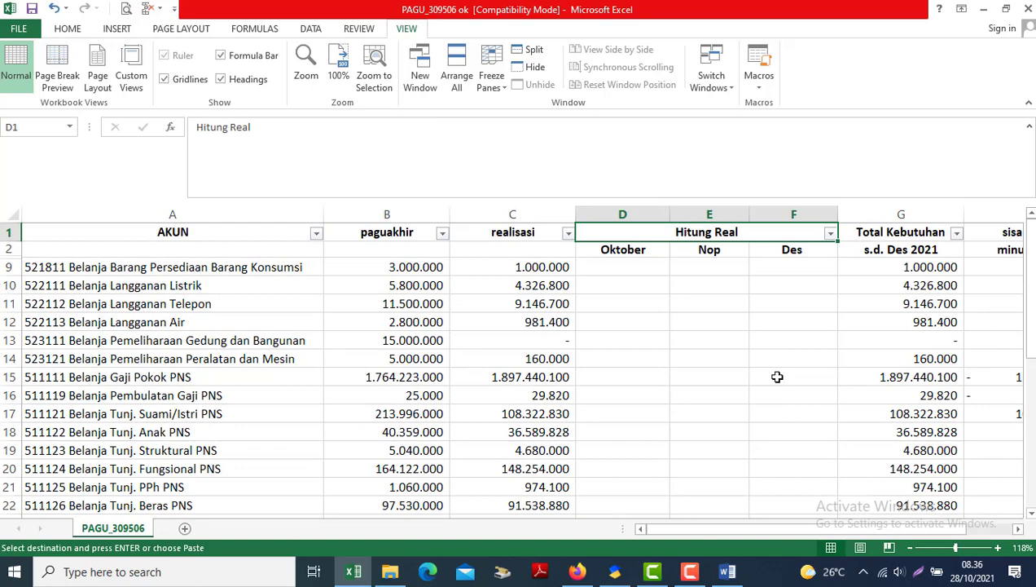
Review the Oktober column from the Hitung Real heading down to the 522113 Belanja Langganan Air row and back up.
key(Down)
key(Down)
key(Down)
key(Down)
key(Down)
key(Down)
key(Down)
key(Down)
key(Down)
key(Down)
key(Down)
key(Down)
key(Down)
key(Down)
key(Down)
key(Down)
key(Down)
key(Down)
key(Down)
key(Down)
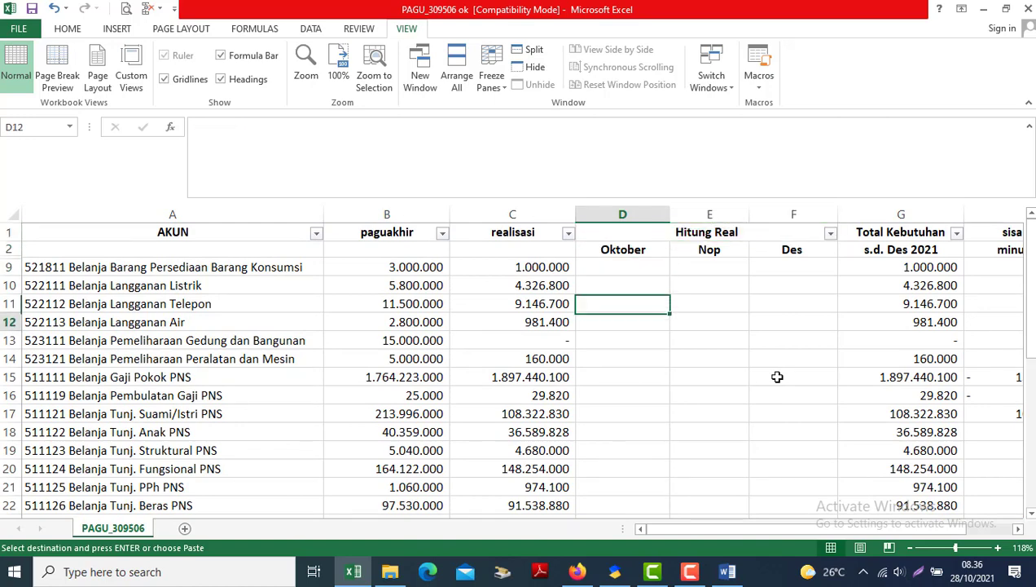
key(Up)
key(Up)
key(Up)
key(Up)
key(Up)
key(Up)
key(Up)
key(Up)
key(Up)
key(Up)
key(Up)
key(Up)
key(Up)
key(Up)
key(Up)
key(Up)
key(Up)
key(Up)
key(Up)
key(Up)
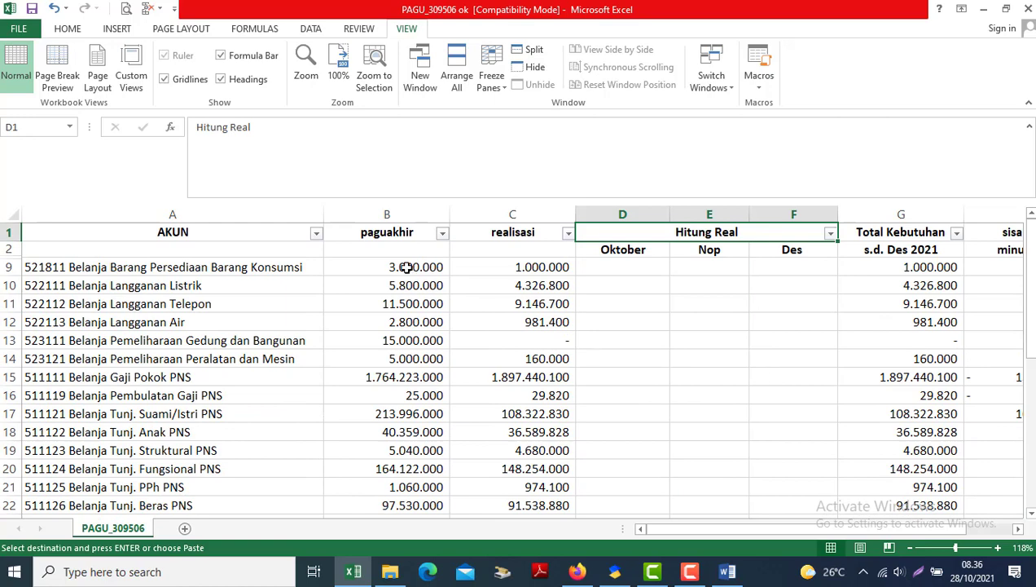
Check the Accounting format settings of the paguakhir and realisasi columns, including the symbol choices and decimal places.
drag(405, 269, 493, 269)
key(ctrl+v)
drag(614, 328, 614, 333)
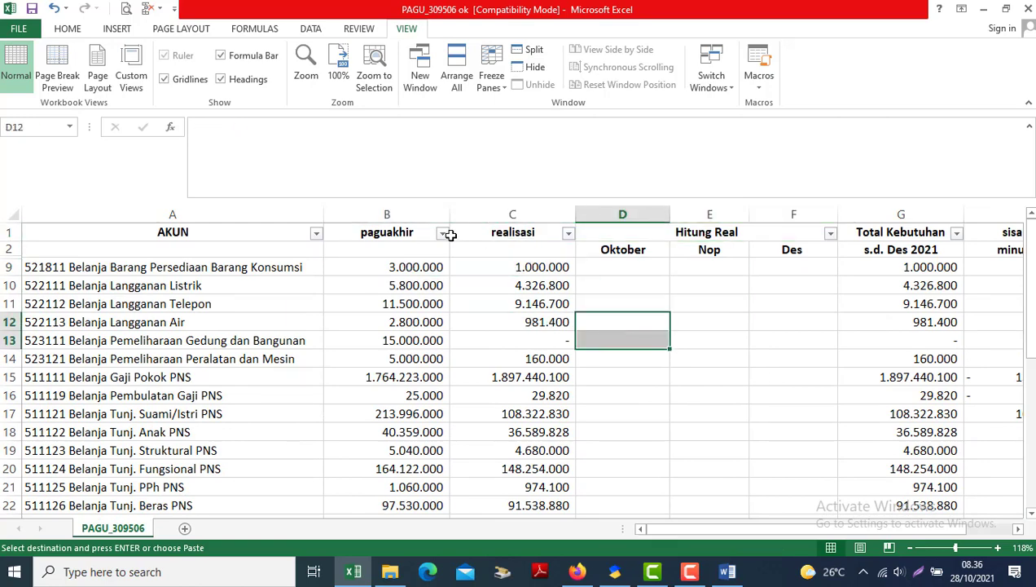
drag(395, 205, 521, 218)
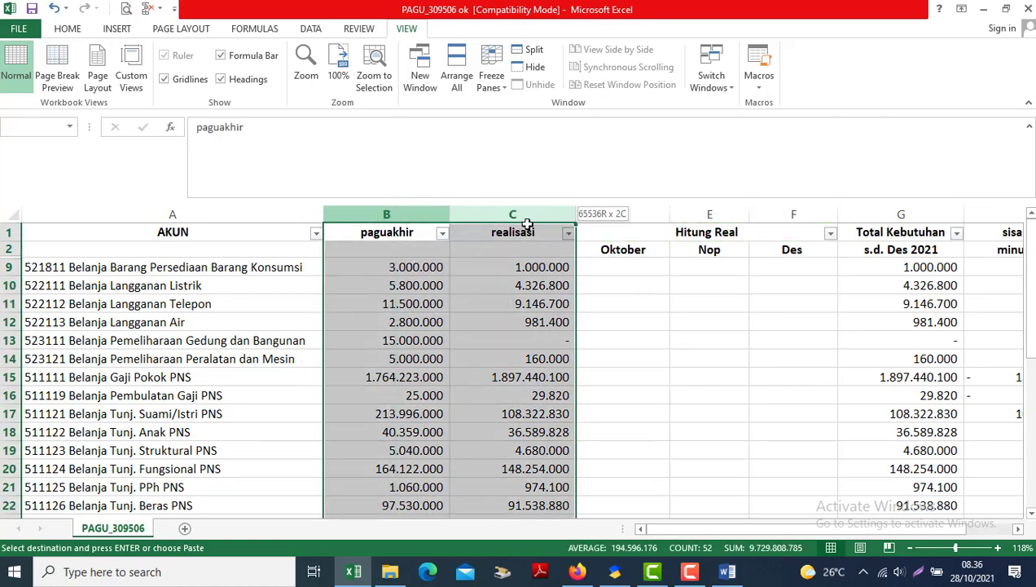
click(58, 29)
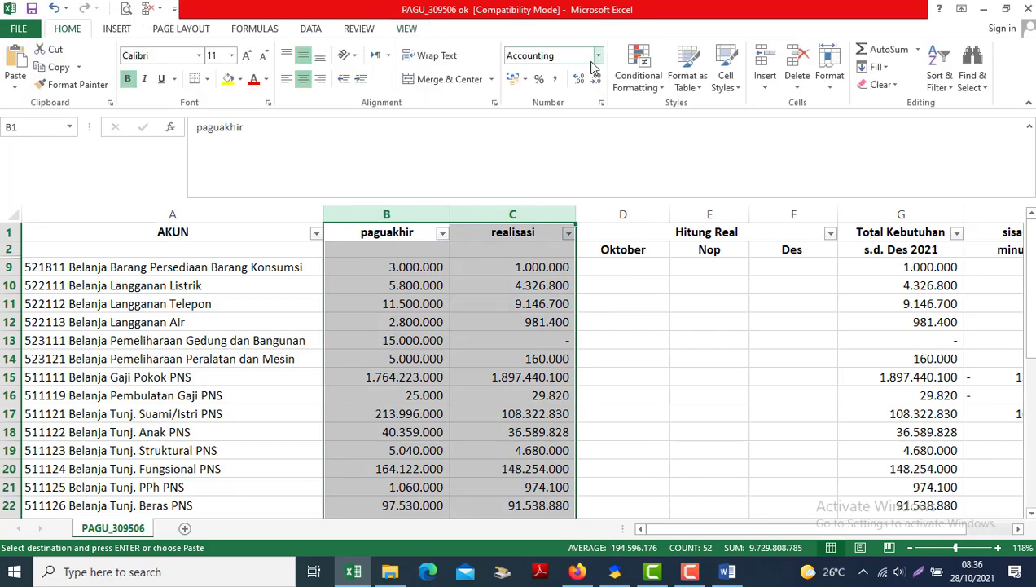
click(602, 104)
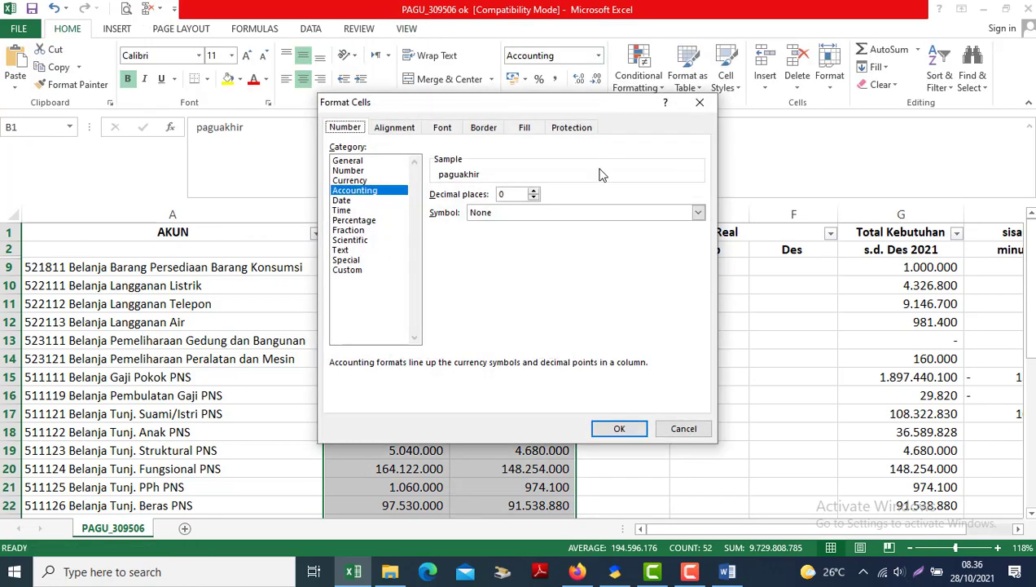
click(531, 213)
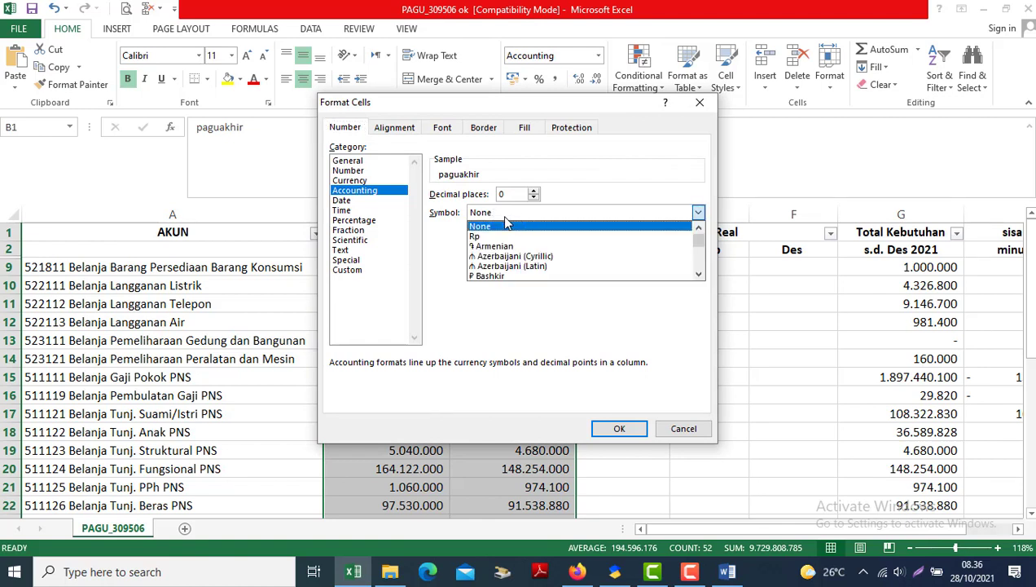
click(501, 214)
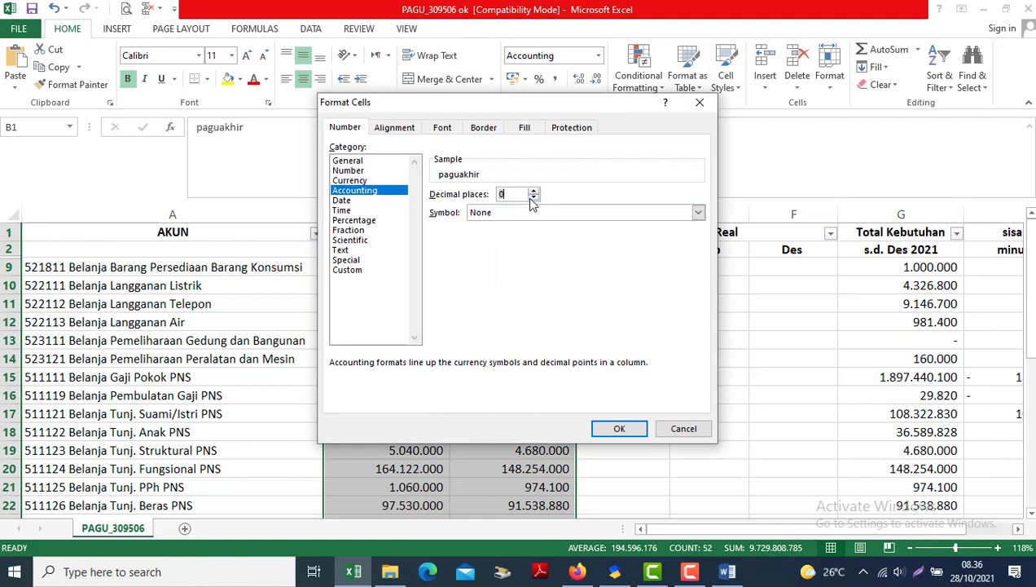
click(628, 430)
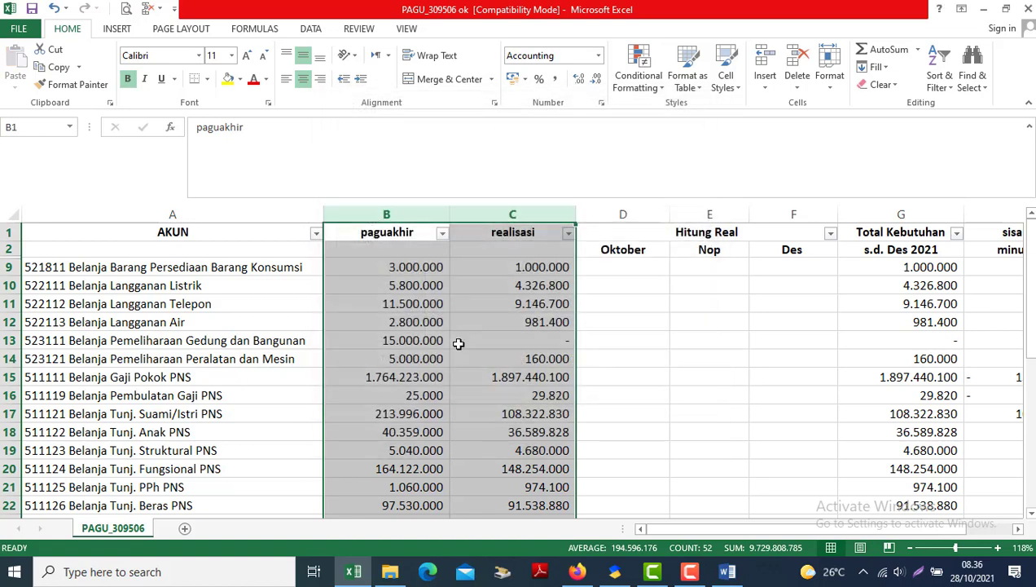
Try to apply the Comma style to the entire paguakhir and realisasi columns.
click(405, 302)
drag(371, 213, 512, 225)
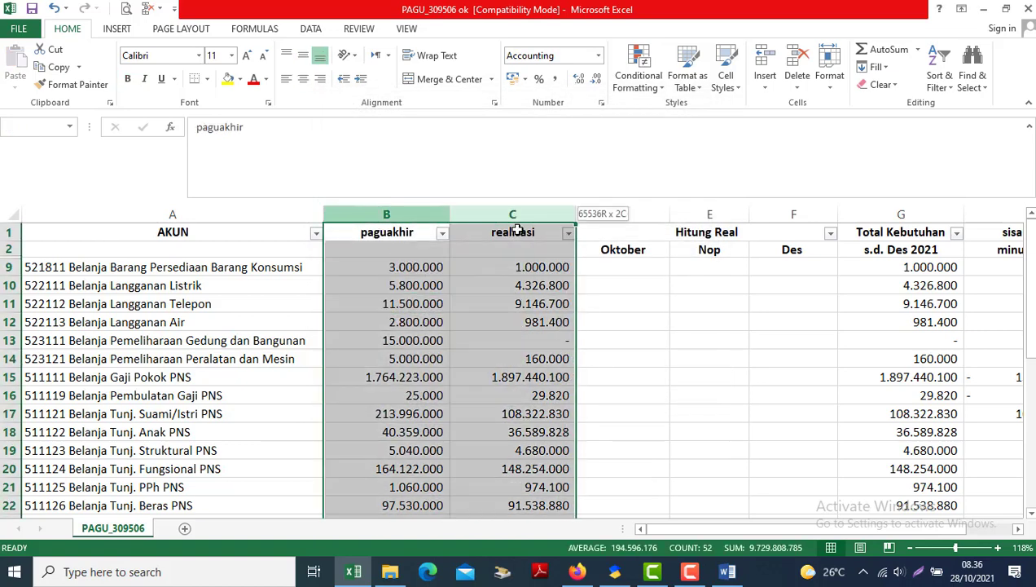
click(553, 79)
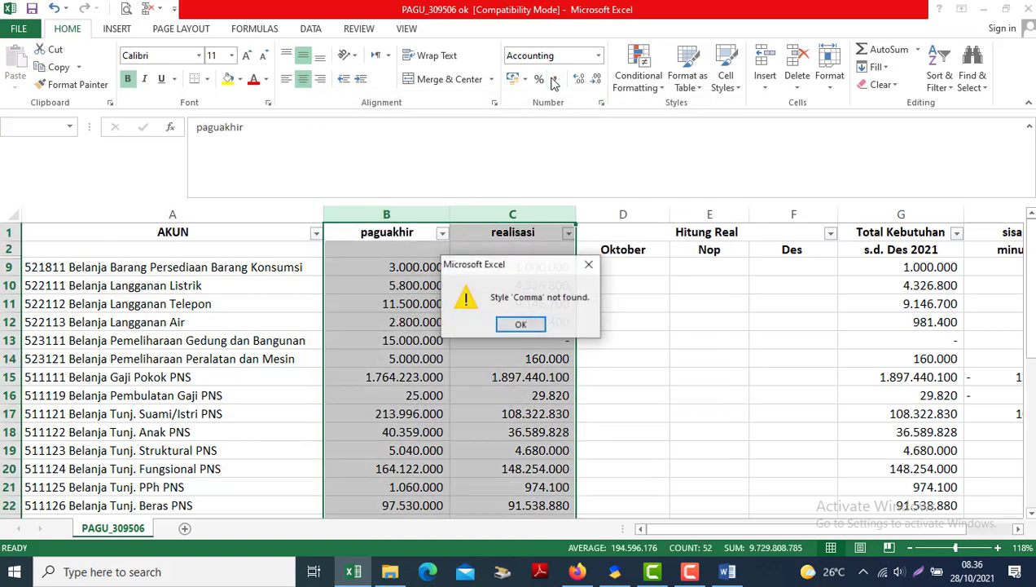
click(519, 322)
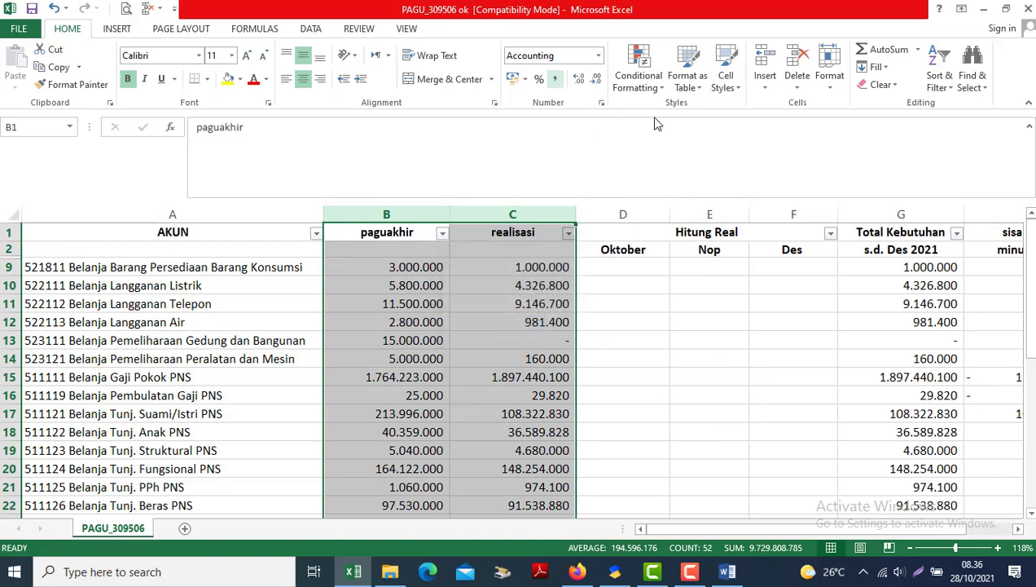
Format the paguakhir and realisasi columns as Accounting with the Rp currency symbol.
click(601, 104)
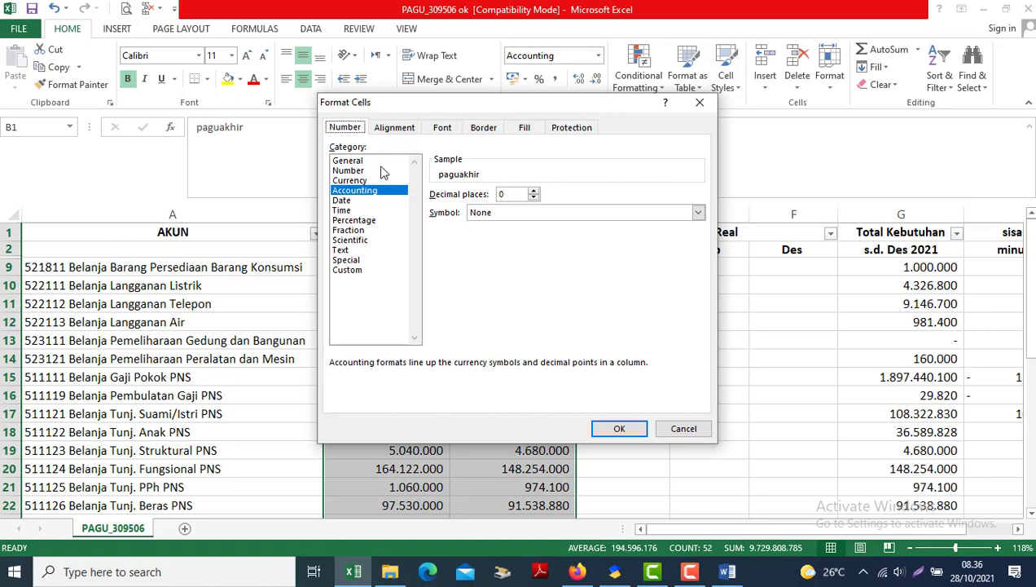
click(351, 160)
click(357, 191)
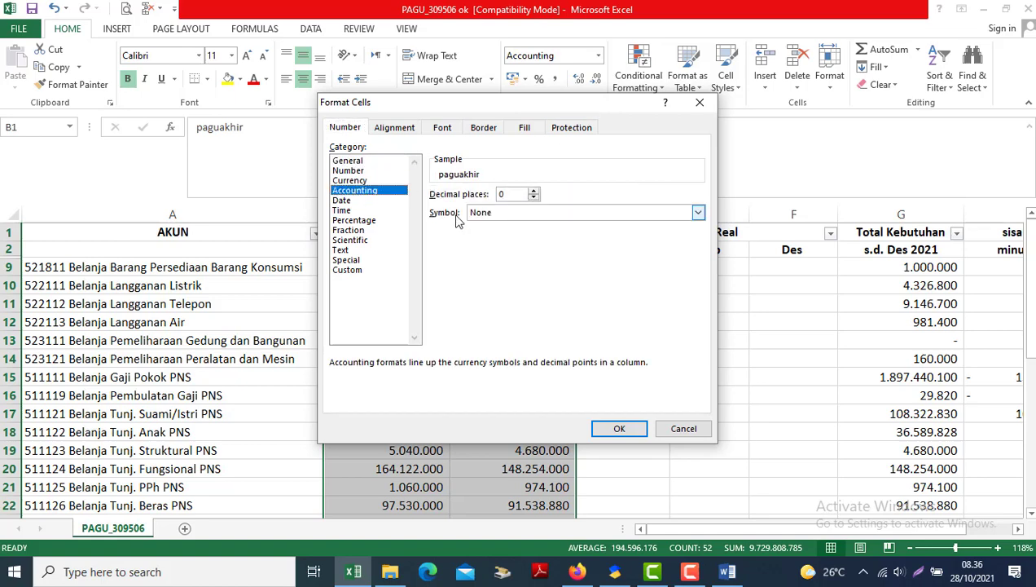
click(489, 213)
click(487, 238)
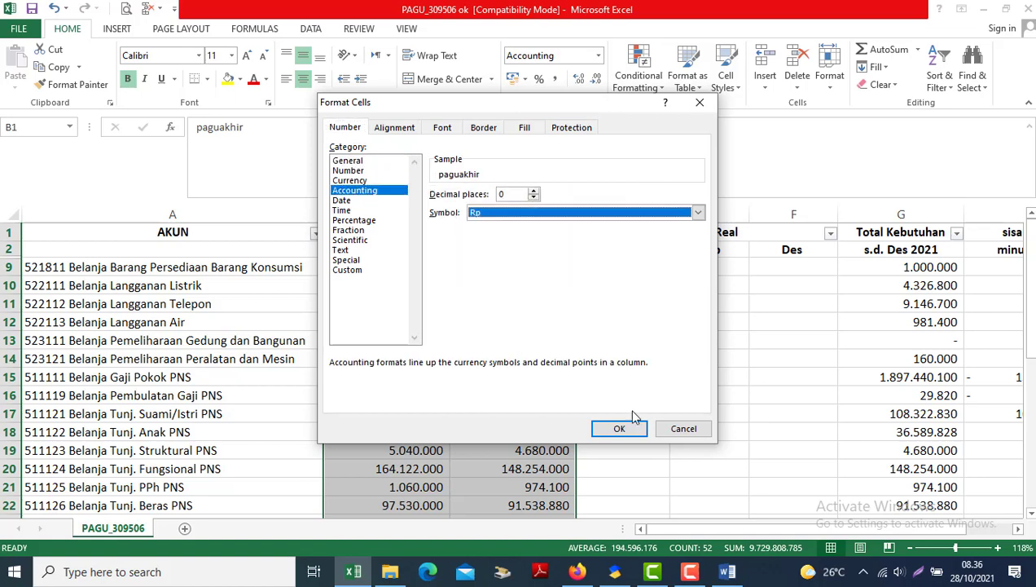
click(619, 430)
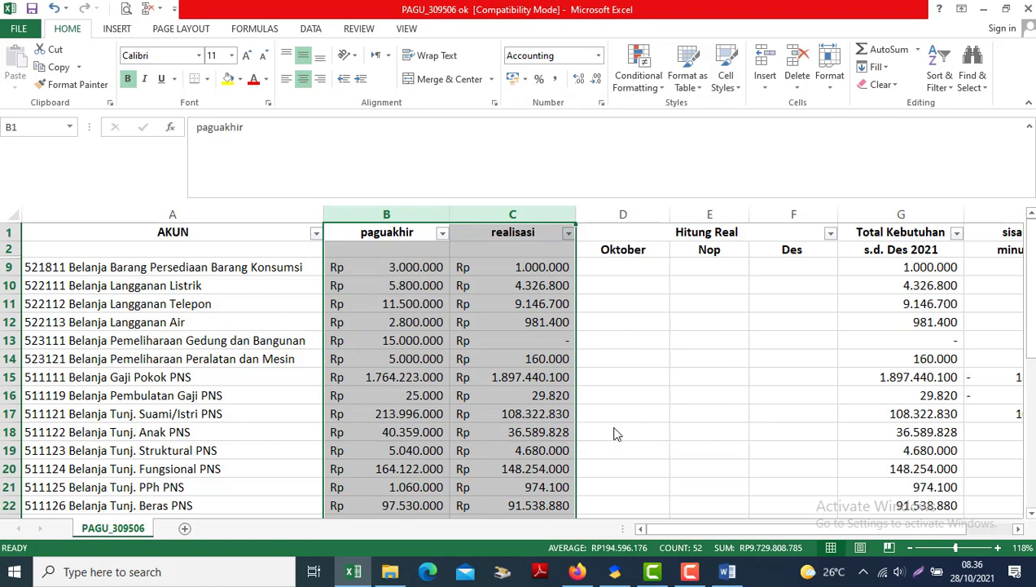
Set the Accounting format of the paguakhir and realisasi columns to no currency symbol and 2 decimal places.
click(601, 105)
click(699, 212)
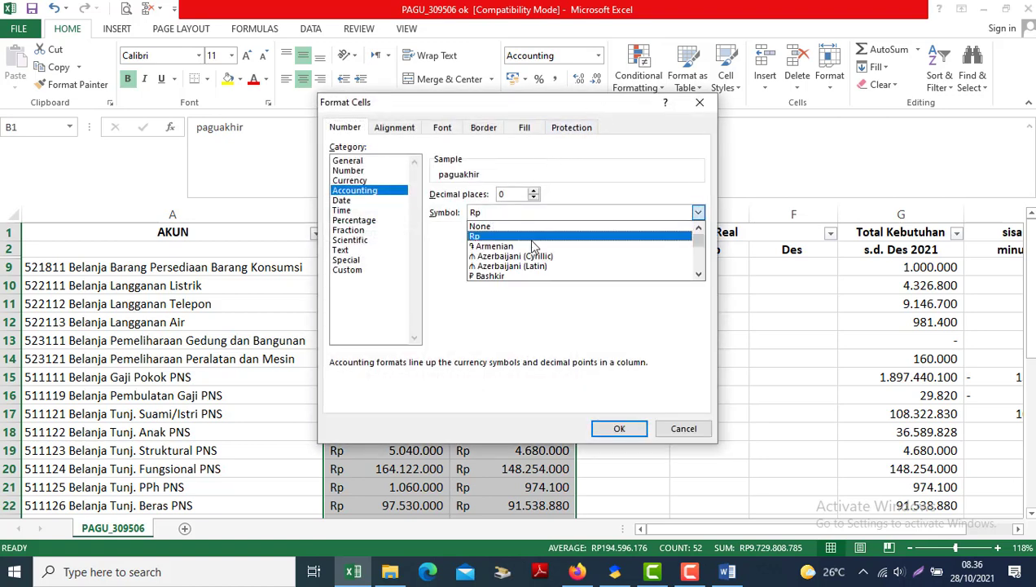
click(487, 226)
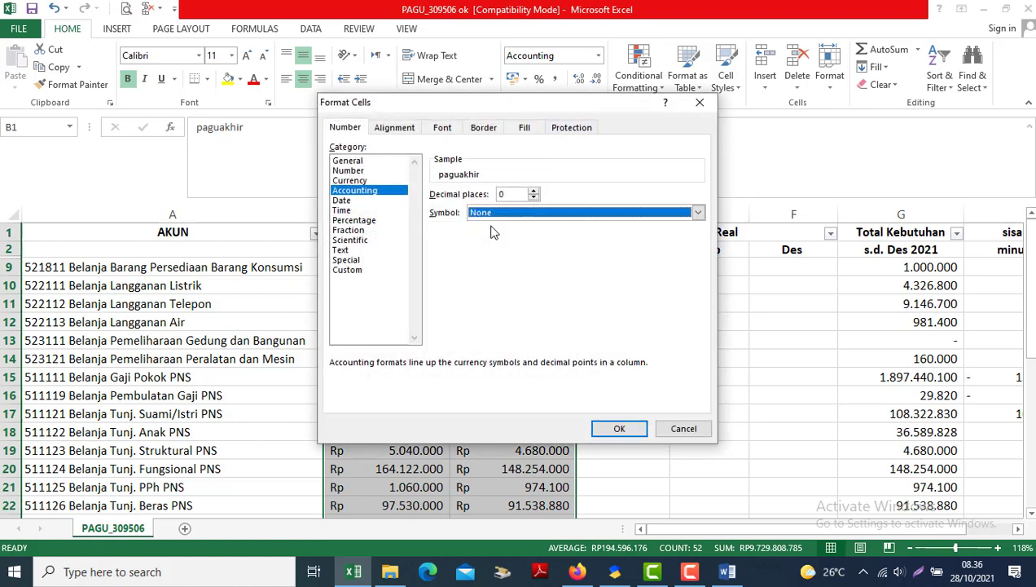
click(534, 194)
click(533, 194)
click(619, 428)
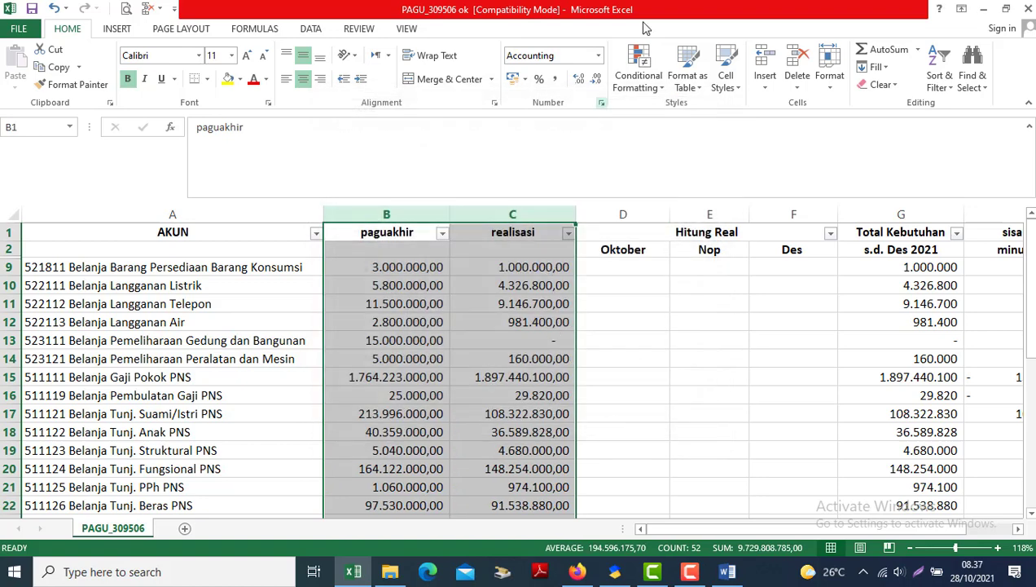
Set the decimal places of the paguakhir and realisasi columns to 0.
click(602, 104)
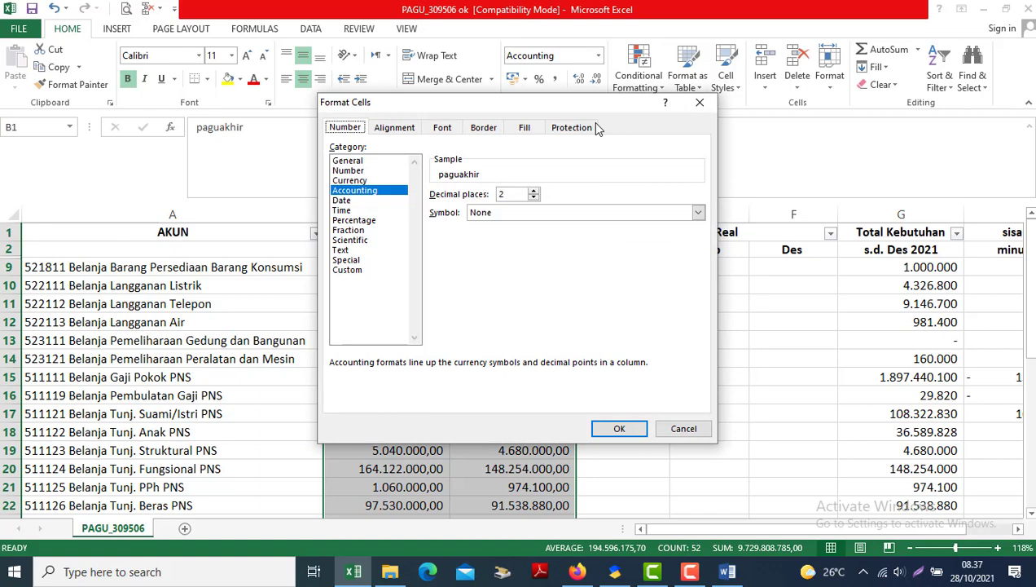
click(534, 199)
click(534, 199)
click(619, 428)
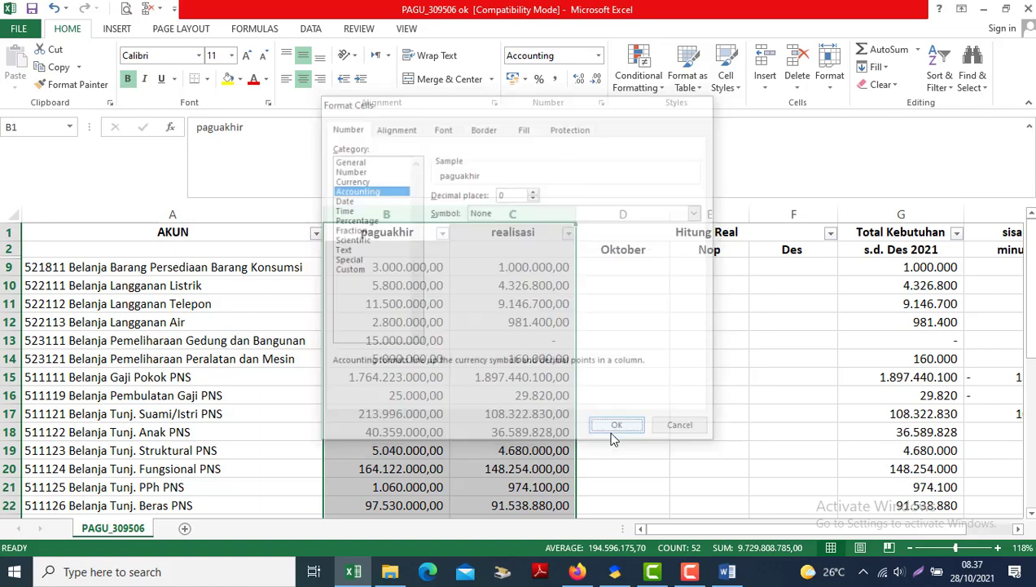
Examine the monthly, account and realisasi cells of the 511119 Belanja Pembulatan Gaji PNS row, ending at the Oktober cell of 511121.
click(701, 387)
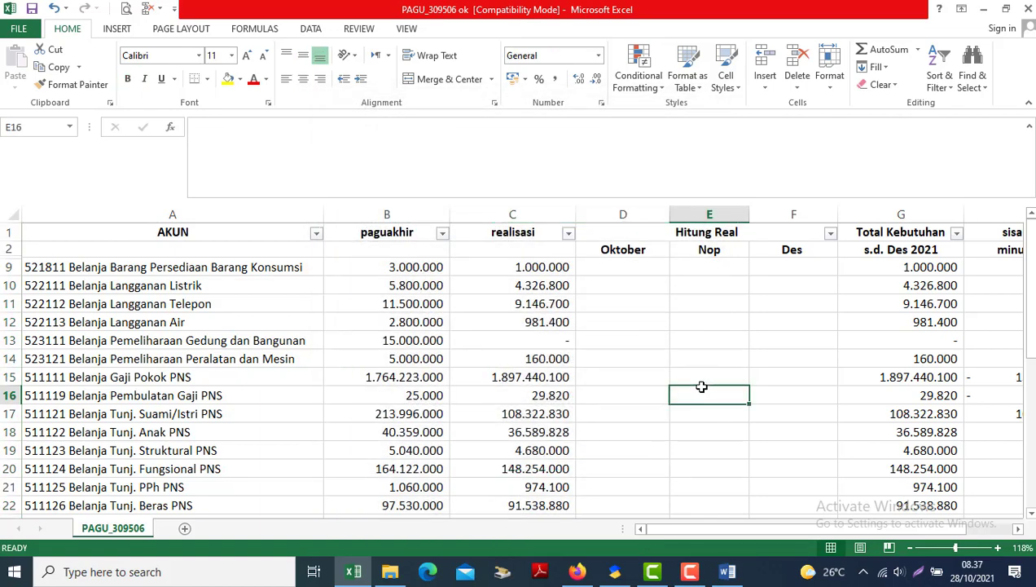
key(Right)
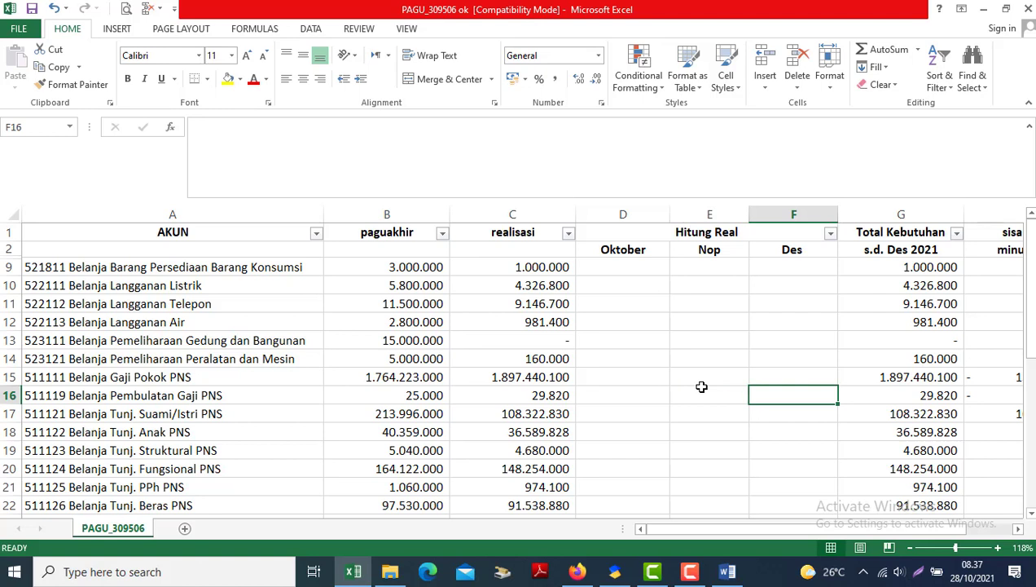
key(Left)
key(Left)
key(Left)
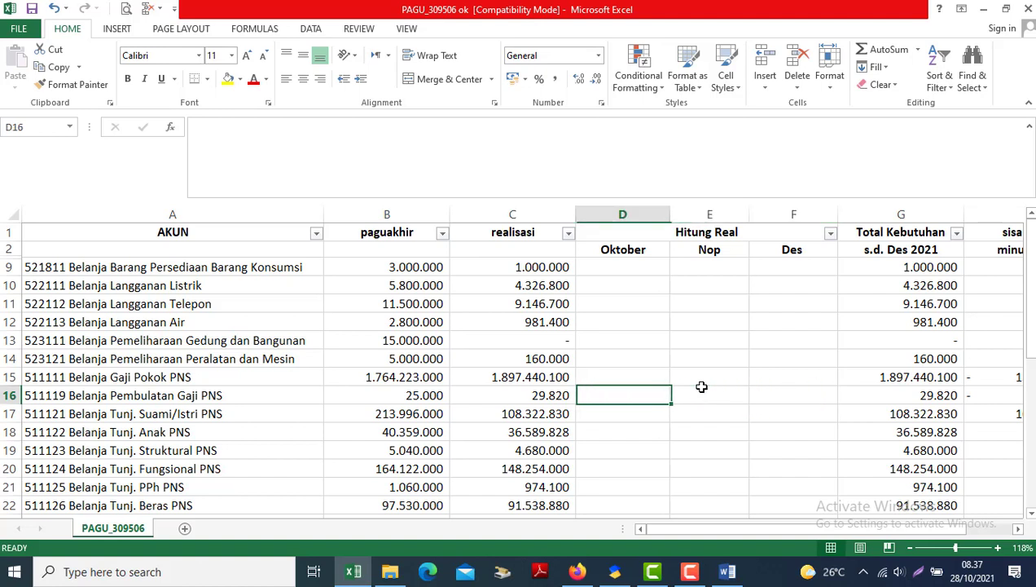
key(Left)
key(Left)
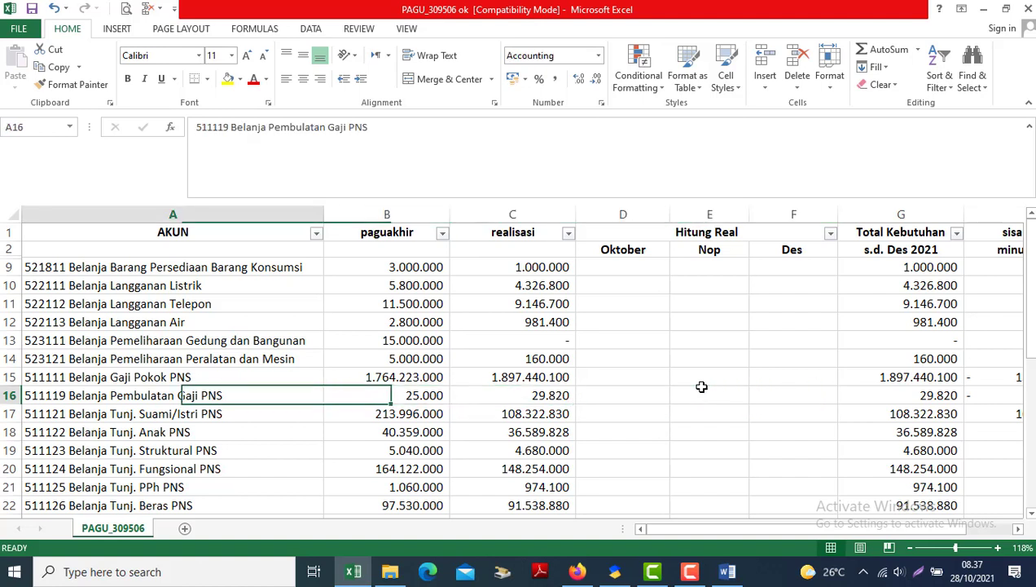
key(Right)
key(Right)
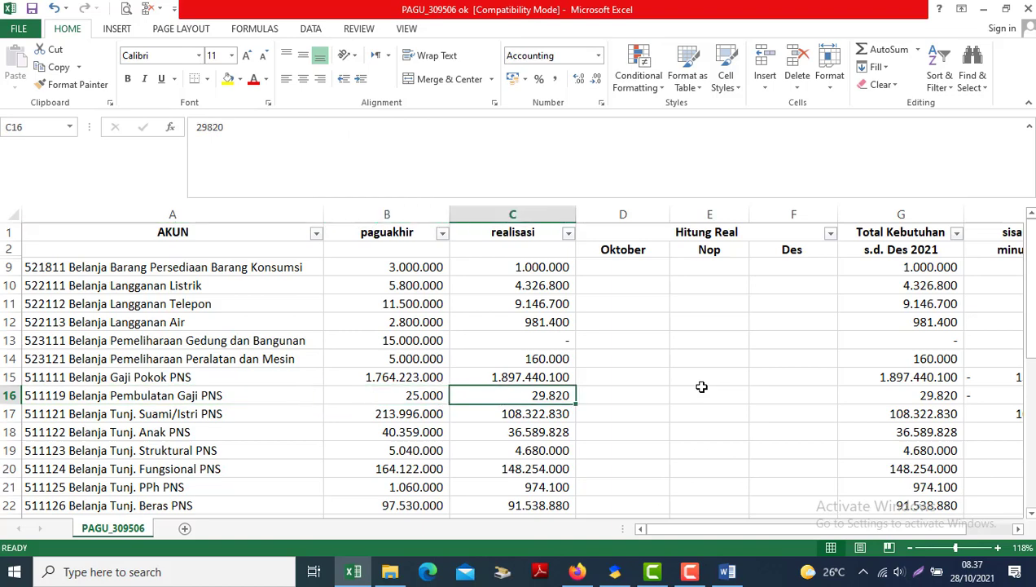
key(Right)
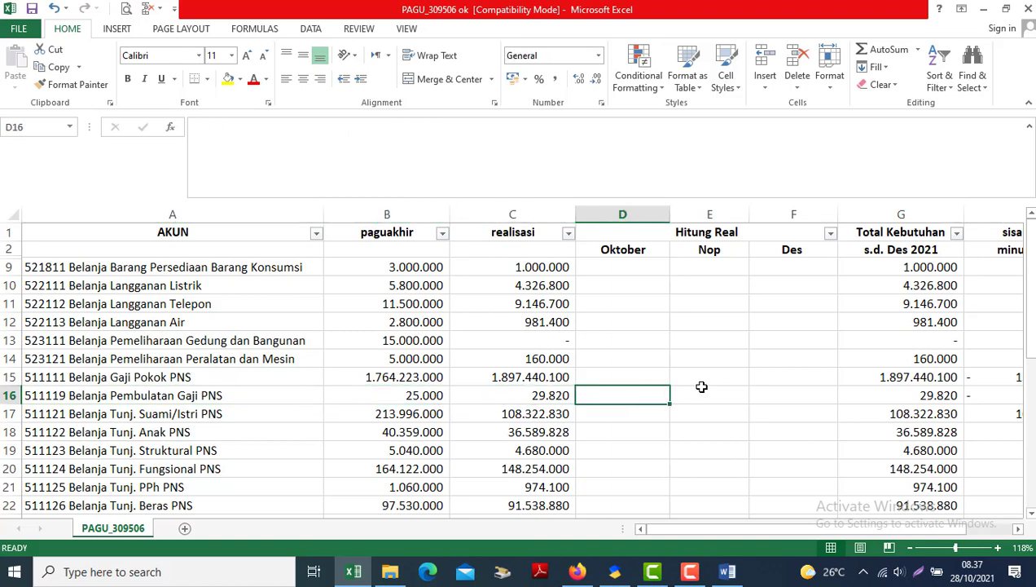
key(Down)
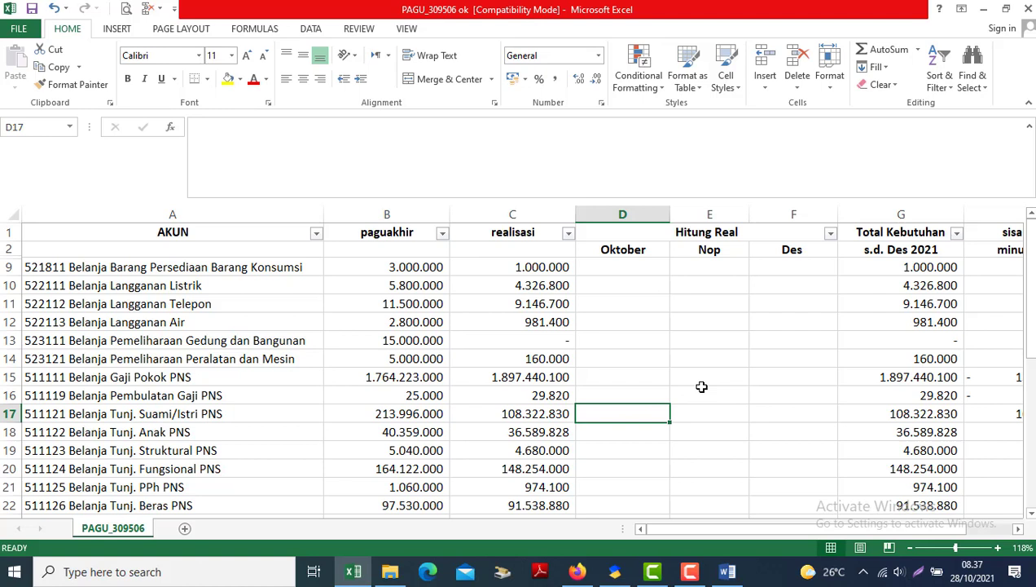